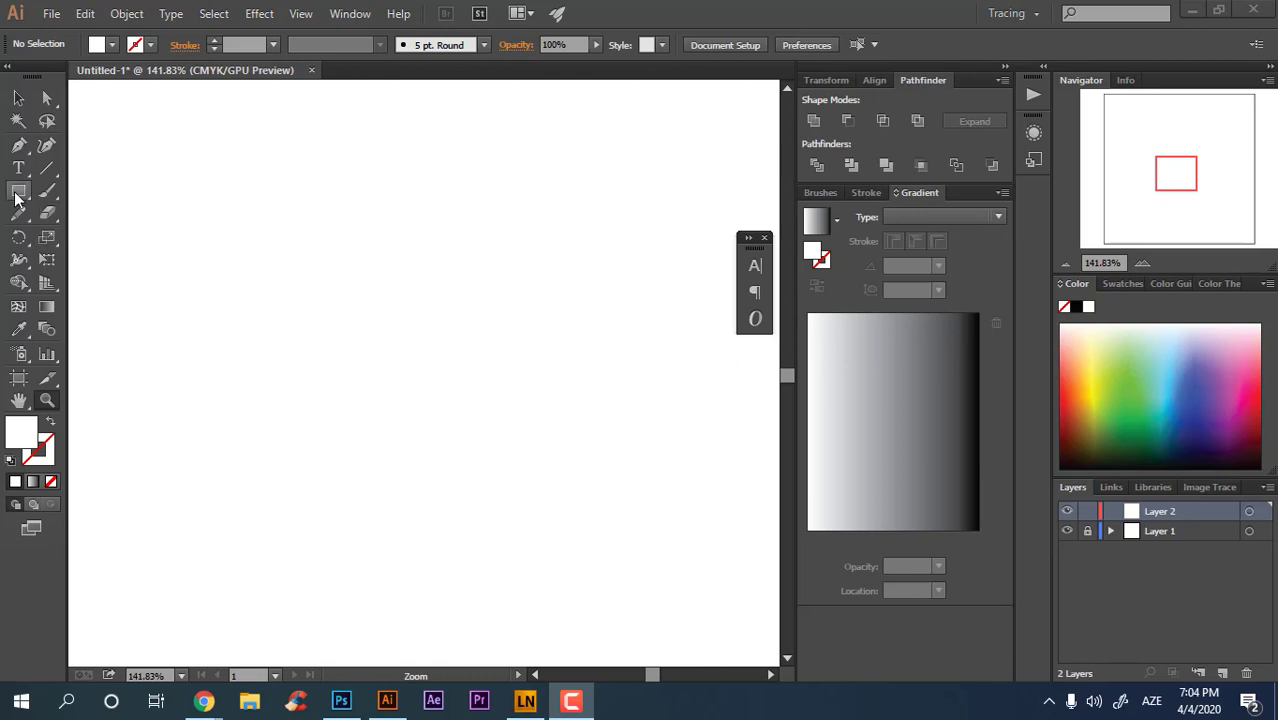
# - Choose the Ellipse tool and set the fill colour to a very dark, slightly bluish grey
pyautogui.moveTo(16, 199); pyautogui.dragTo(53, 233)
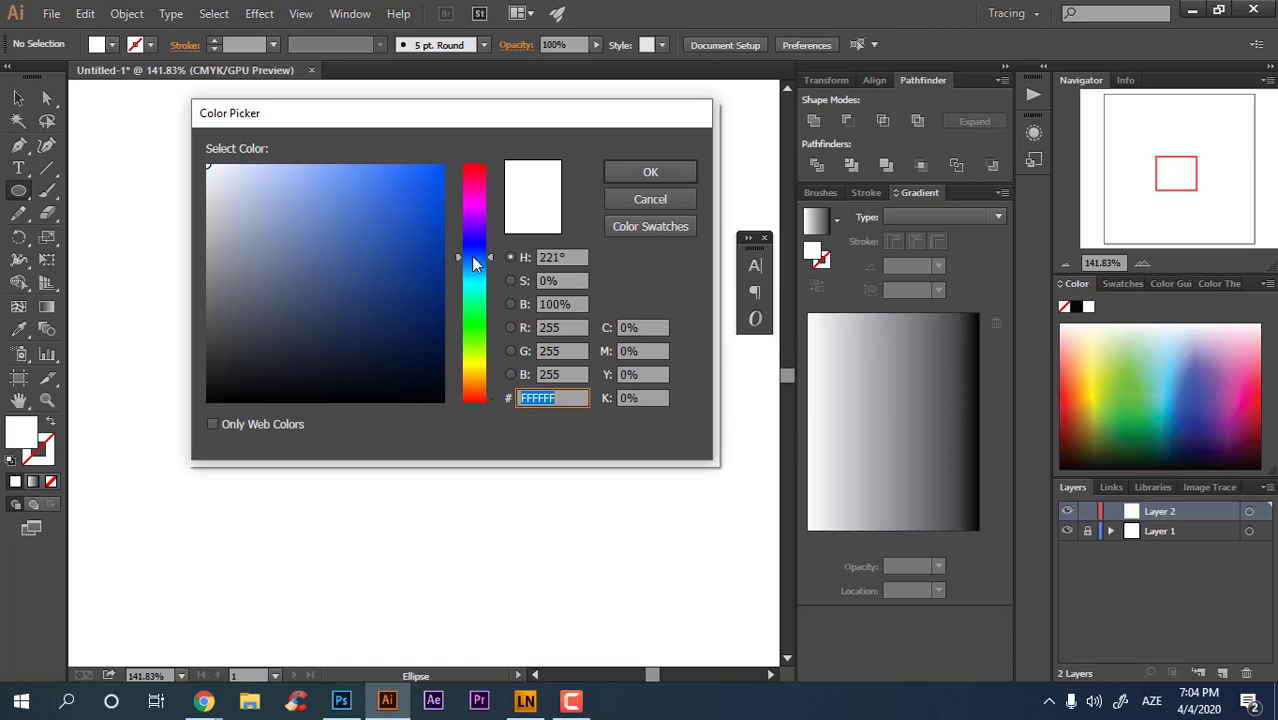
pyautogui.click(232, 350)
pyautogui.click(472, 265)
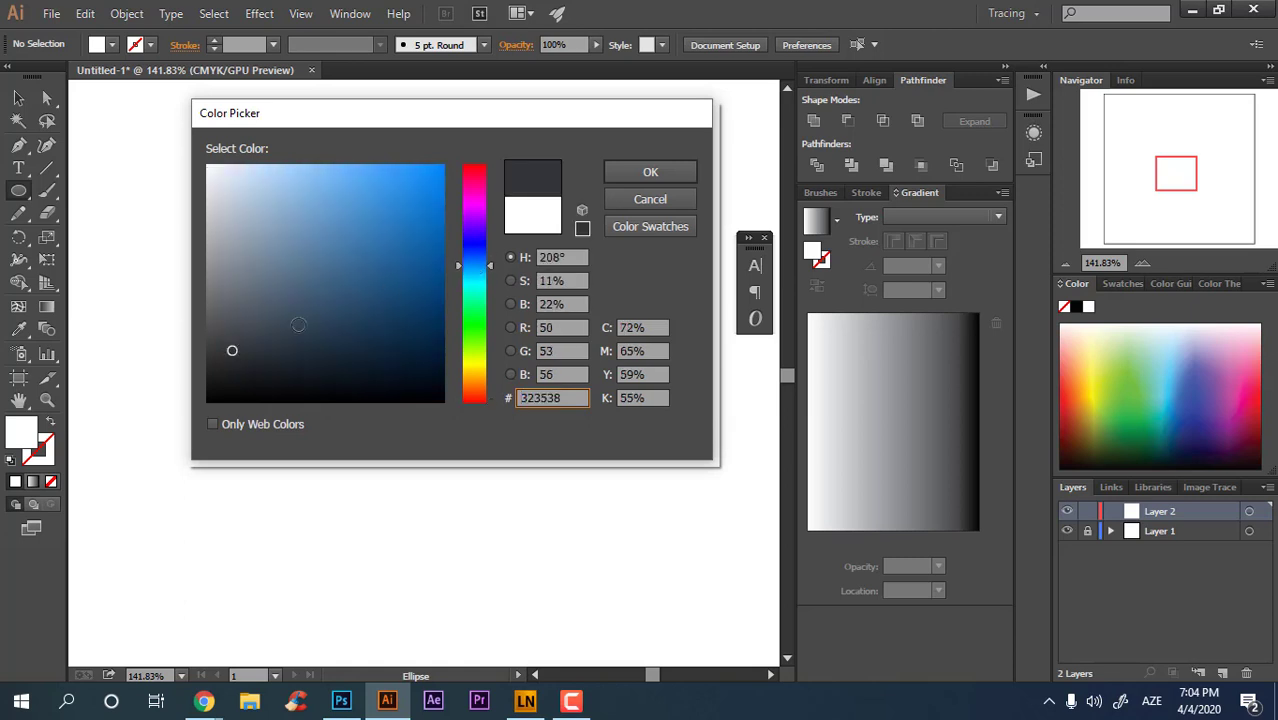
pyautogui.click(226, 365)
pyautogui.click(648, 173)
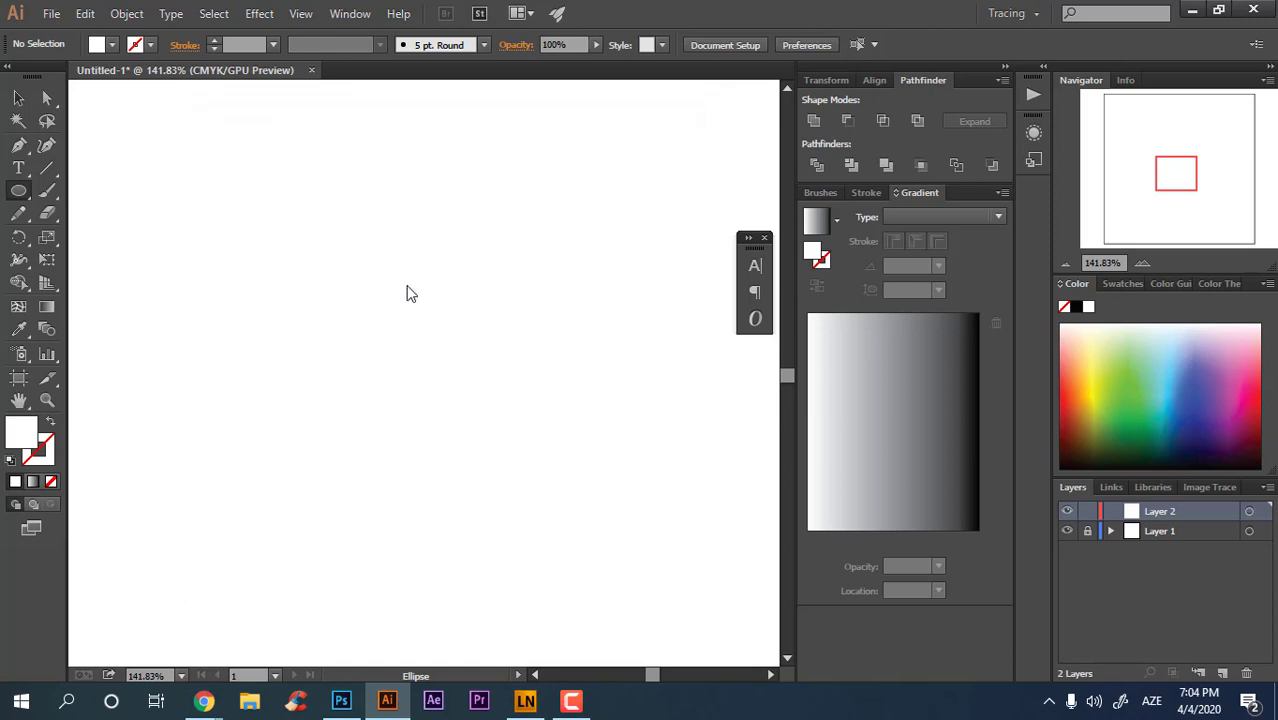
# - Draw a filled circle on the blank artboard as the figure's head
pyautogui.moveTo(333, 260); pyautogui.dragTo(480, 369)
pyautogui.click(18, 98)
pyautogui.click(547, 336)
pyautogui.press('z')
pyautogui.moveTo(542, 342); pyautogui.dragTo(343, 352)
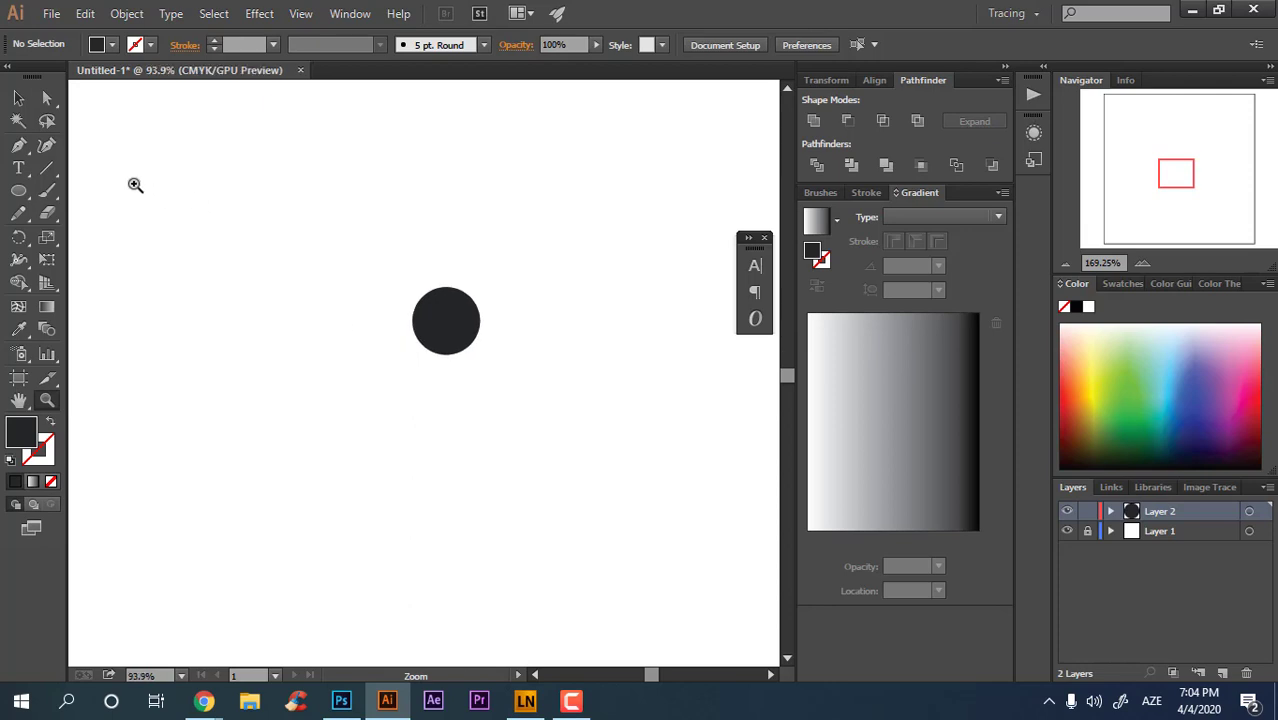
# - Centre the head circle horizontally and vertically on the artboard
pyautogui.moveTo(282, 190); pyautogui.dragTo(564, 346)
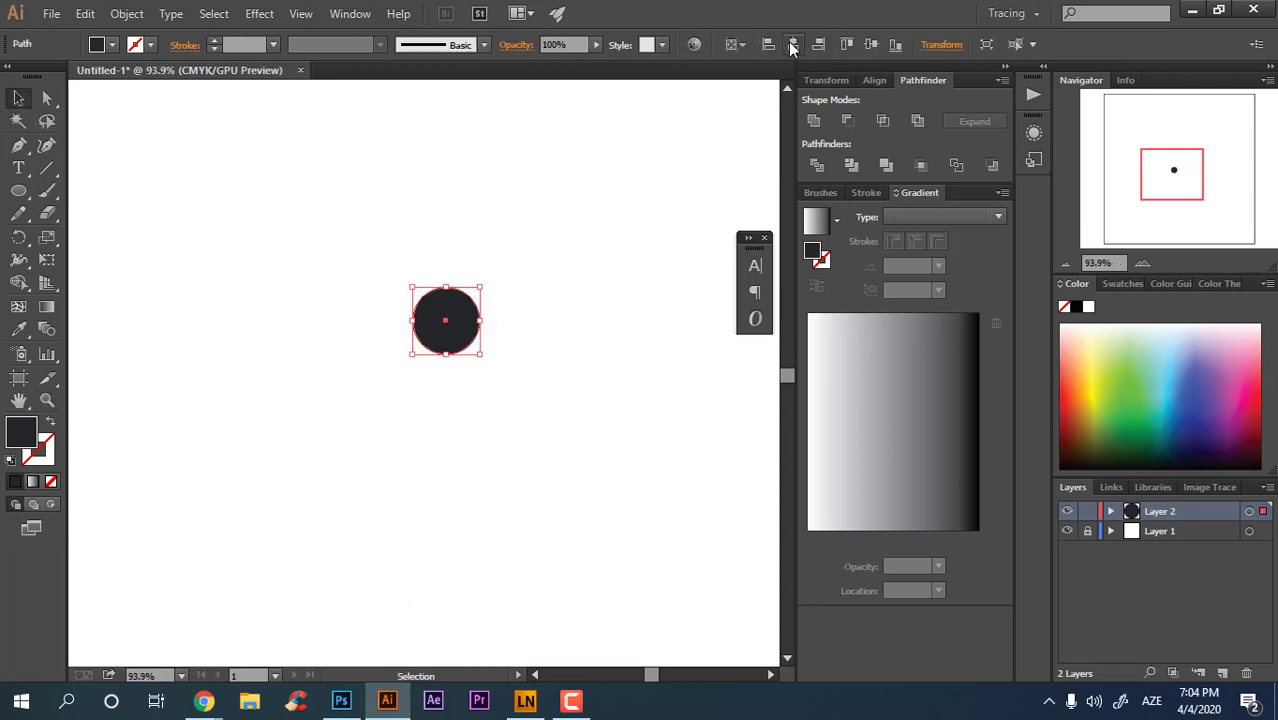
pyautogui.click(792, 44)
pyautogui.click(870, 45)
pyautogui.press('space')
pyautogui.moveTo(686, 291); pyautogui.dragTo(611, 301)
# - Draw an upright rectangle about 132 by 160 pt just below the head as the torso
pyautogui.press('z')
pyautogui.moveTo(467, 334); pyautogui.dragTo(574, 433)
pyautogui.press('space')
pyautogui.moveTo(574, 433); pyautogui.dragTo(524, 379)
pyautogui.press('space')
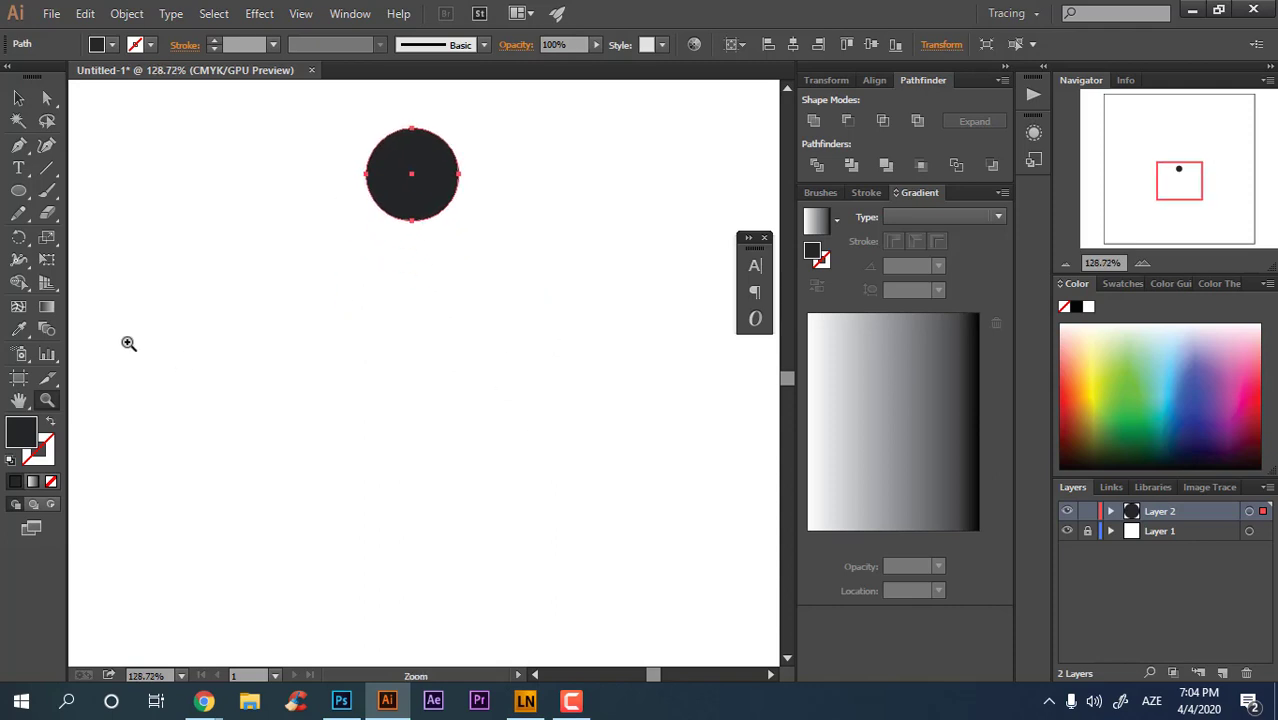
pyautogui.click(31, 203)
pyautogui.click(100, 188)
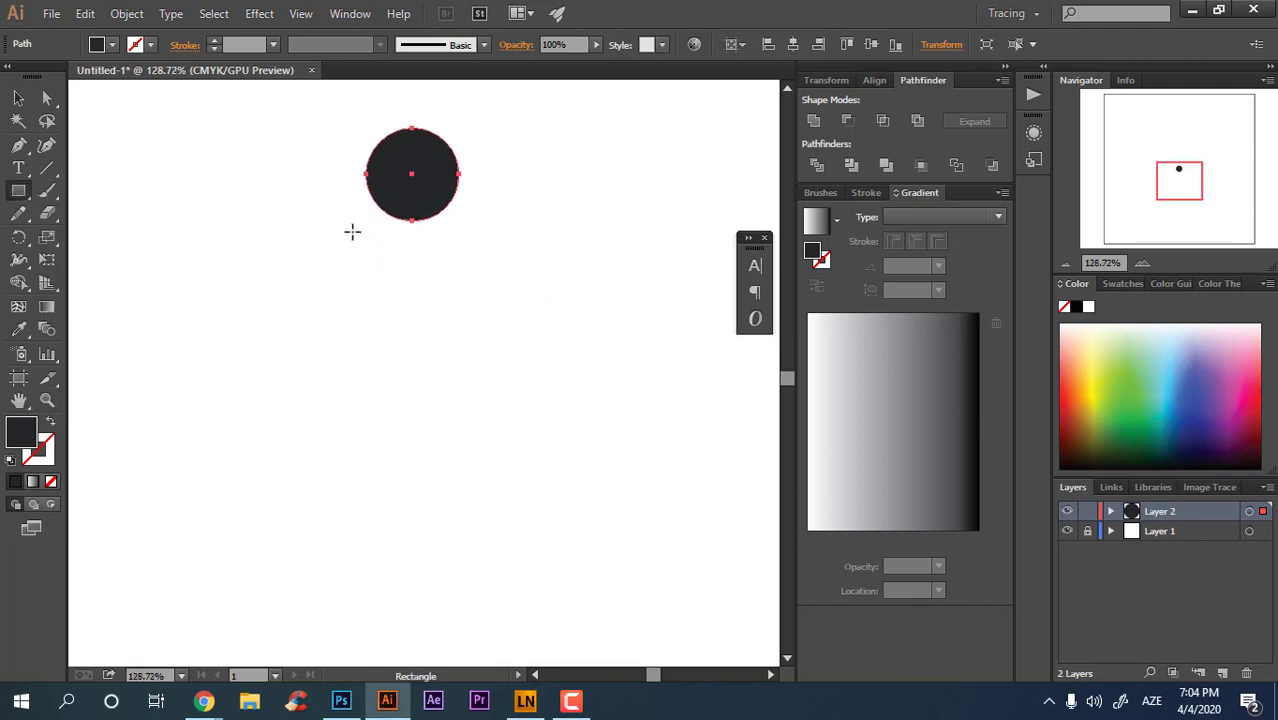
pyautogui.moveTo(327, 230); pyautogui.dragTo(487, 423)
# - Round all four corners of the torso rectangle slightly, to about 11 pt
pyautogui.press('a')
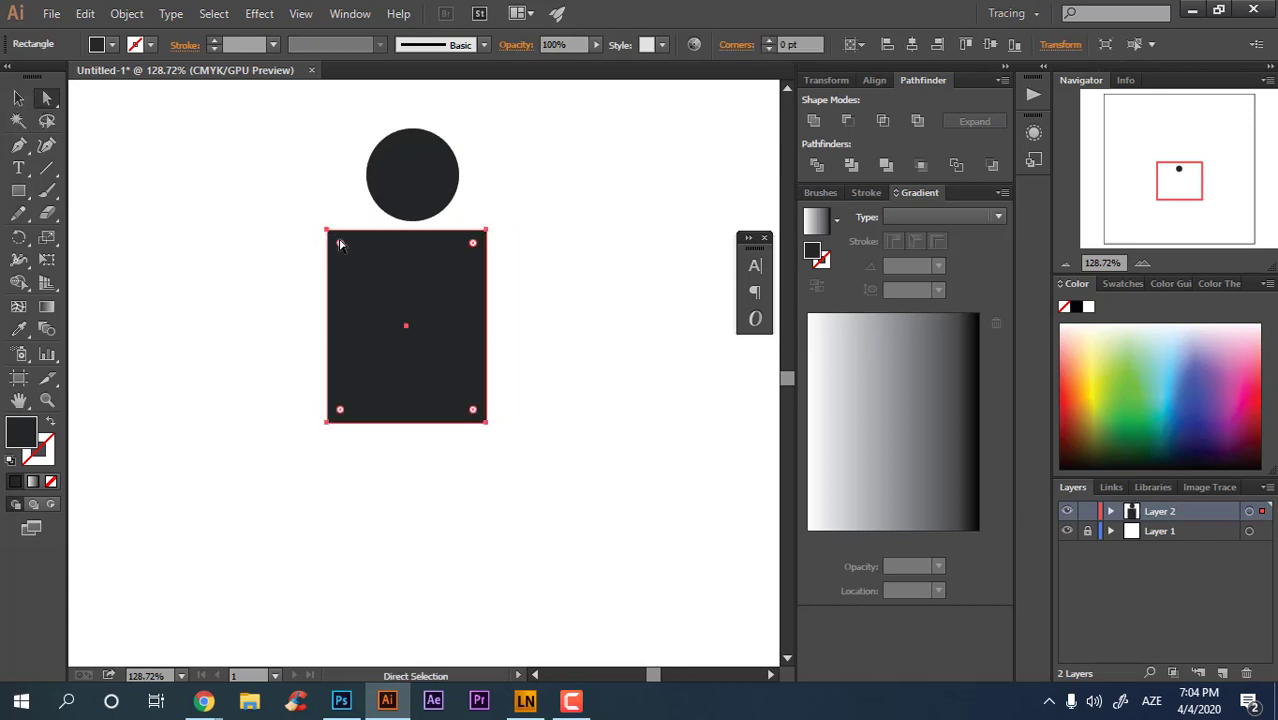
pyautogui.moveTo(340, 243); pyautogui.dragTo(342, 248)
pyautogui.press('z')
pyautogui.moveTo(543, 298); pyautogui.dragTo(482, 300)
pyautogui.moveTo(497, 358); pyautogui.dragTo(476, 379)
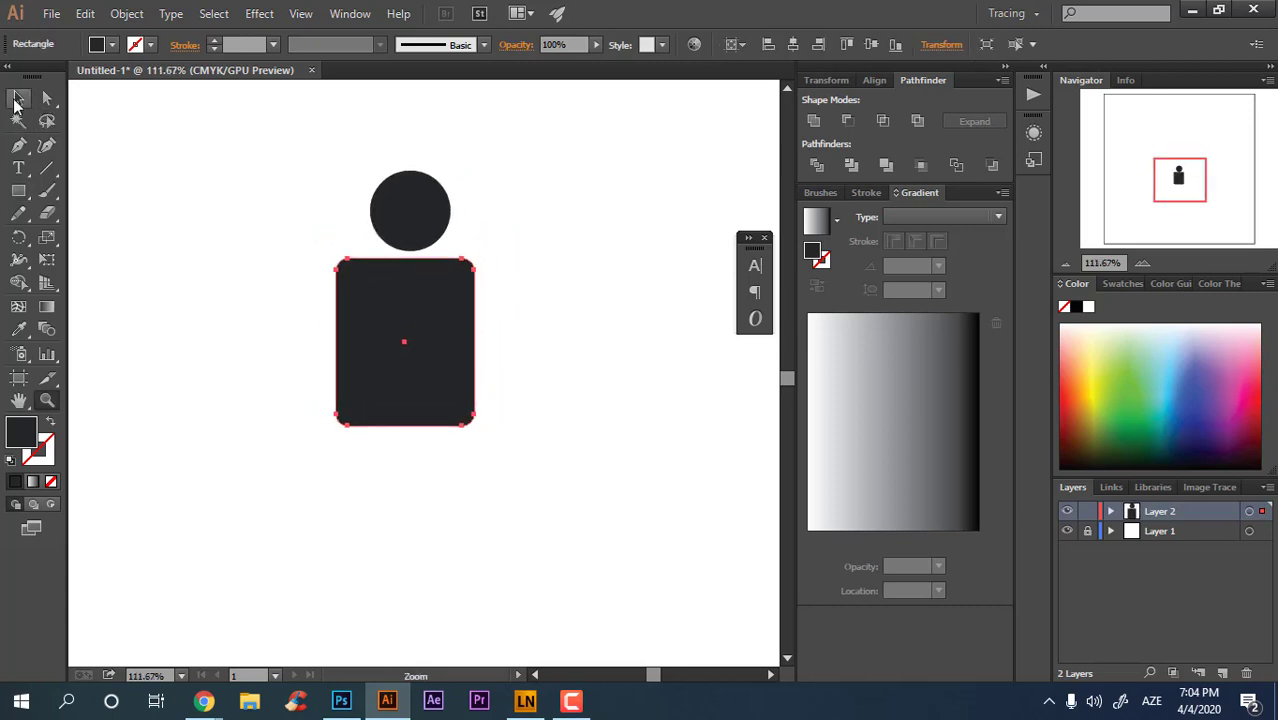
# - Align the head and torso to each other on their horizontal centres and deselect them
pyautogui.click(17, 99)
pyautogui.hotkey('ctrl', 'a')
pyautogui.click(792, 45)
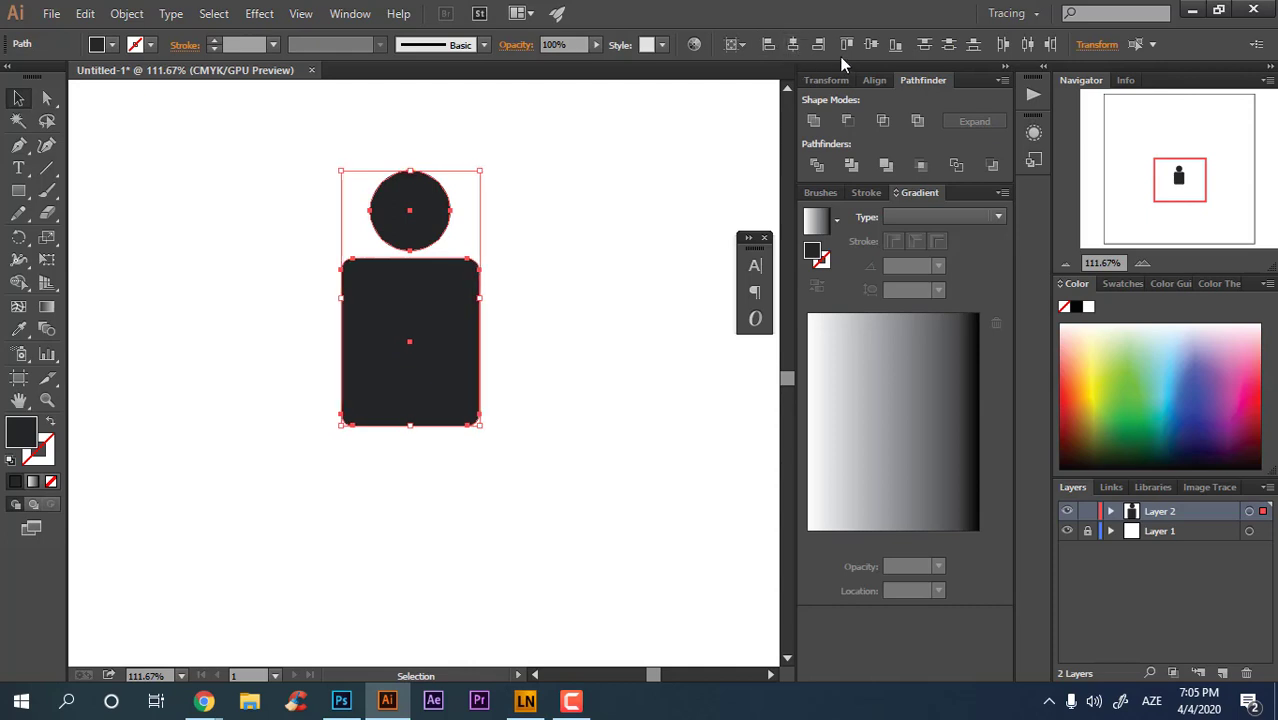
pyautogui.click(563, 366)
pyautogui.press('z')
pyautogui.moveTo(561, 380); pyautogui.dragTo(537, 389)
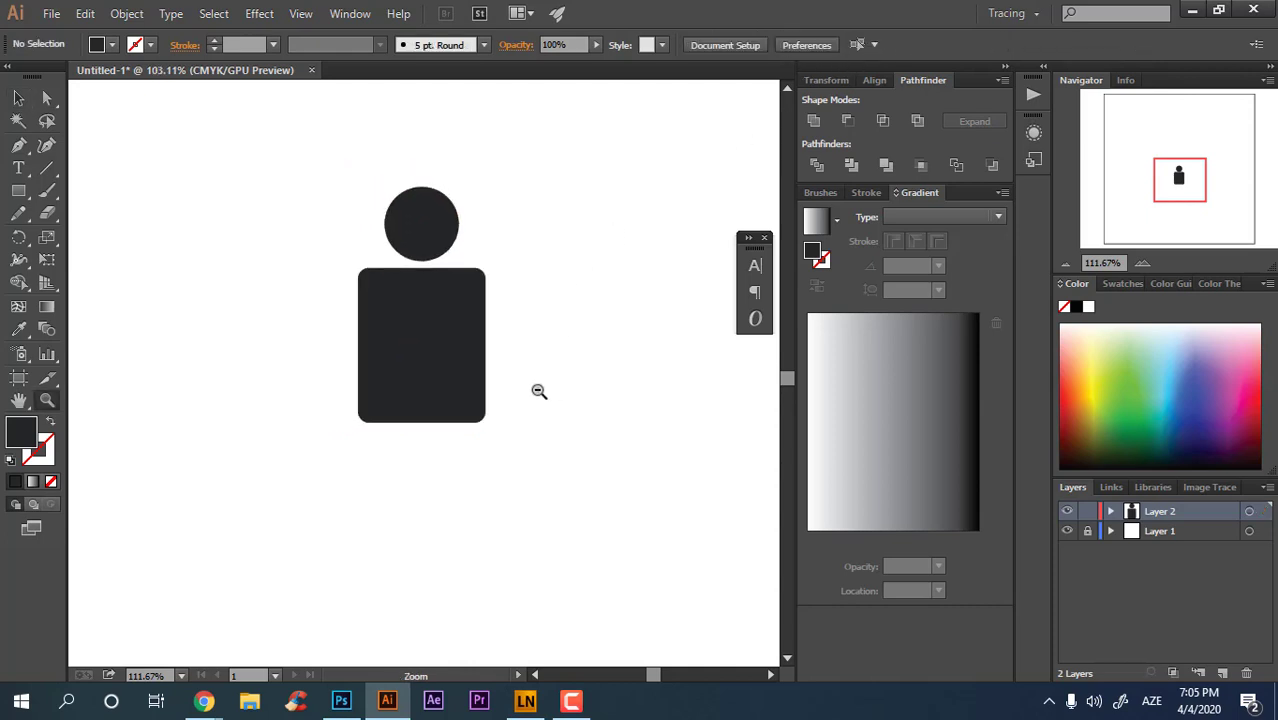
# - Draw a leg about 37 by 193 pt flush with the torso's left edge and duplicate it flush with the right edge
pyautogui.moveTo(502, 482); pyautogui.dragTo(499, 428)
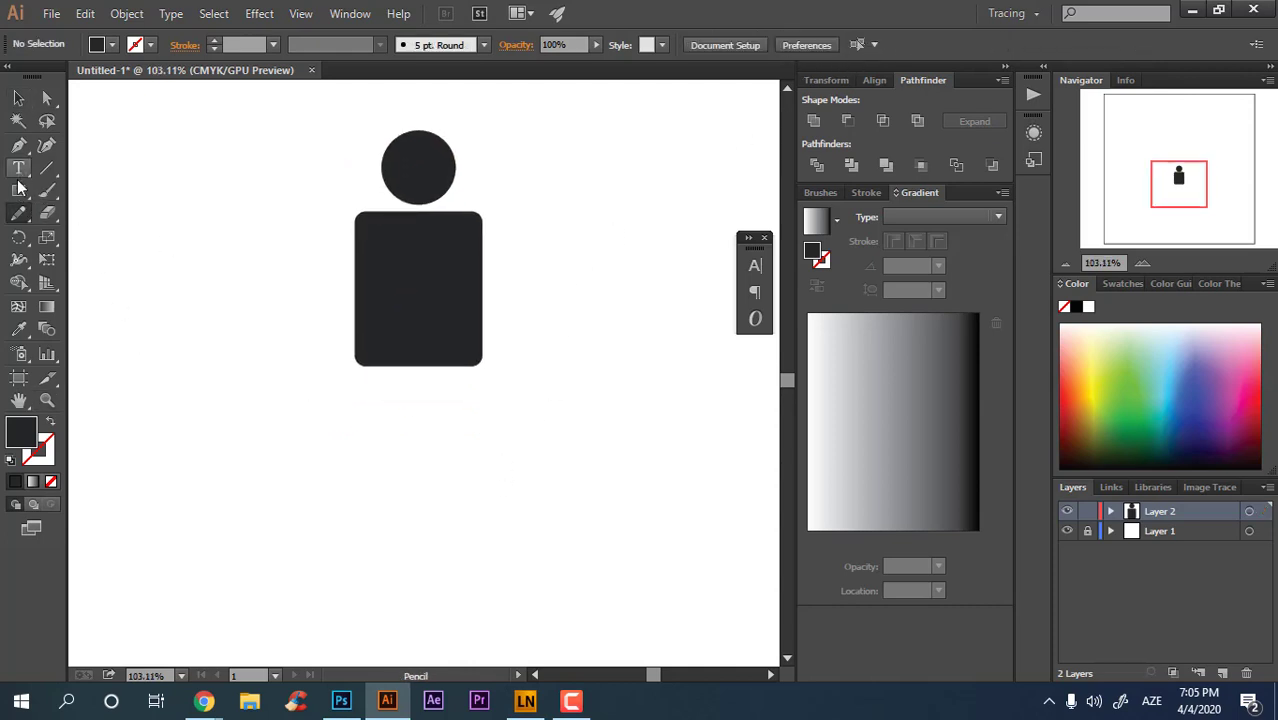
pyautogui.moveTo(356, 337); pyautogui.dragTo(391, 524)
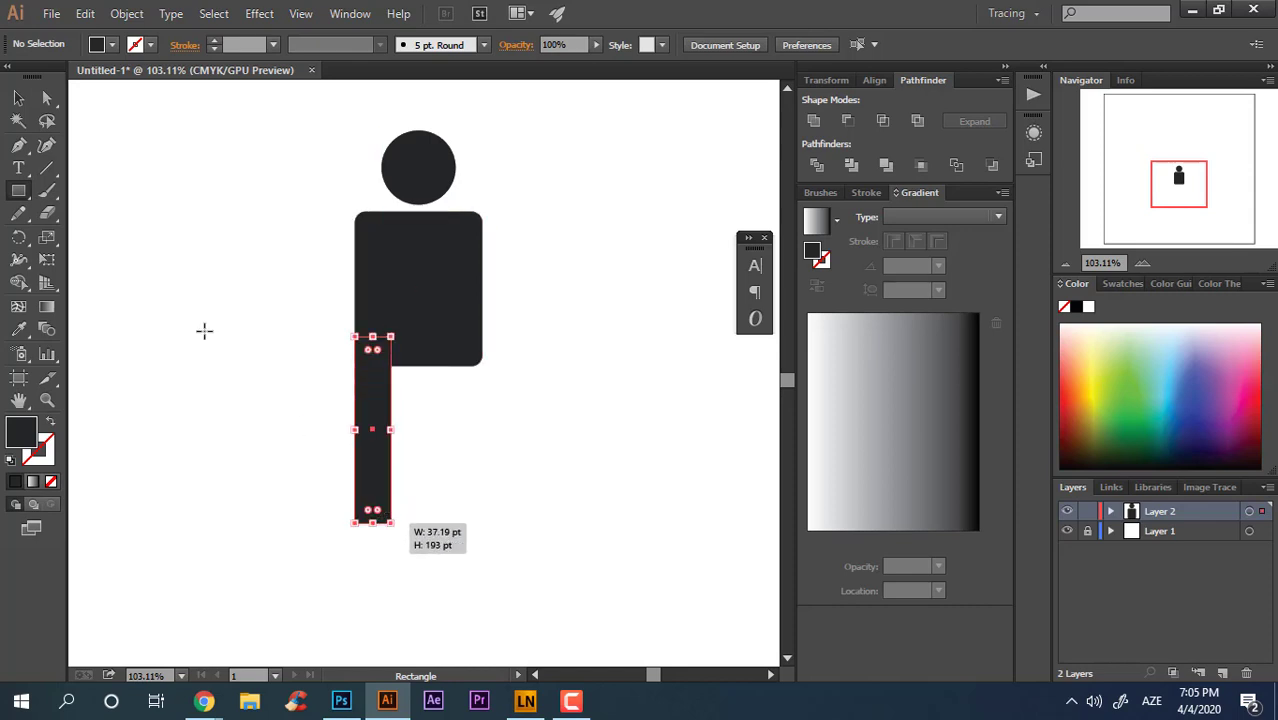
pyautogui.click(18, 97)
pyautogui.click(568, 460)
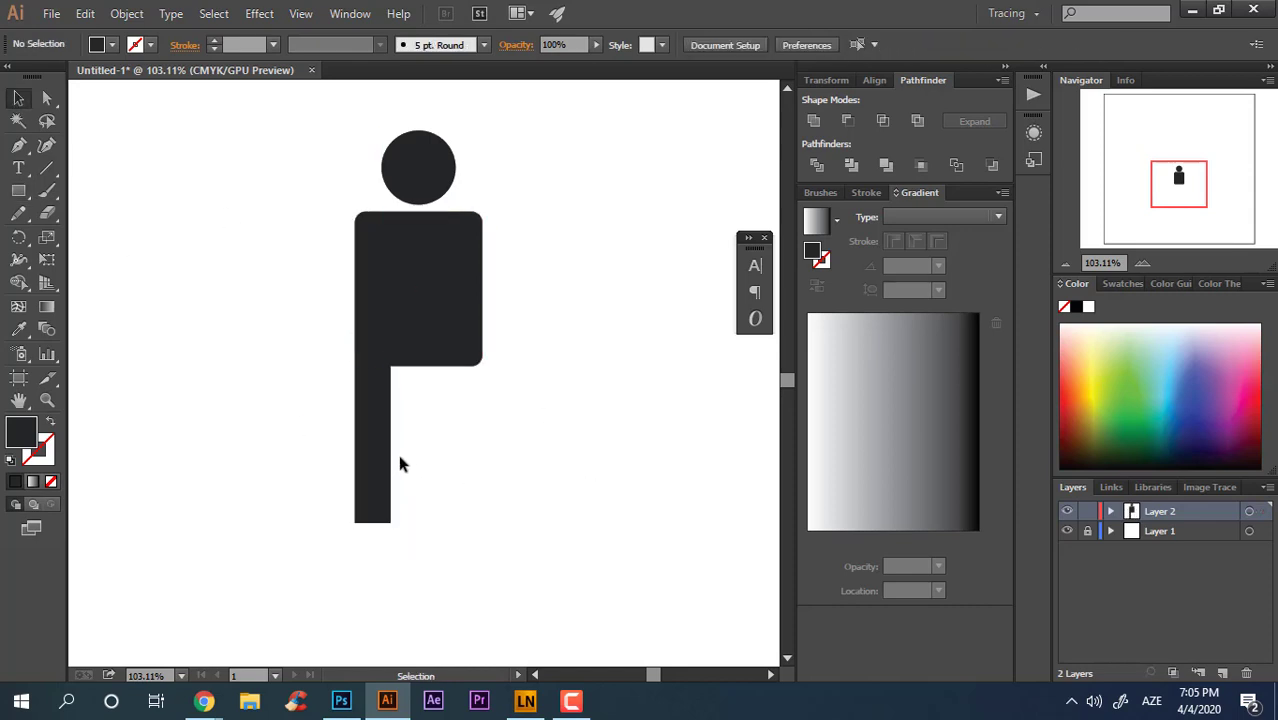
pyautogui.moveTo(391, 459); pyautogui.dragTo(485, 465)
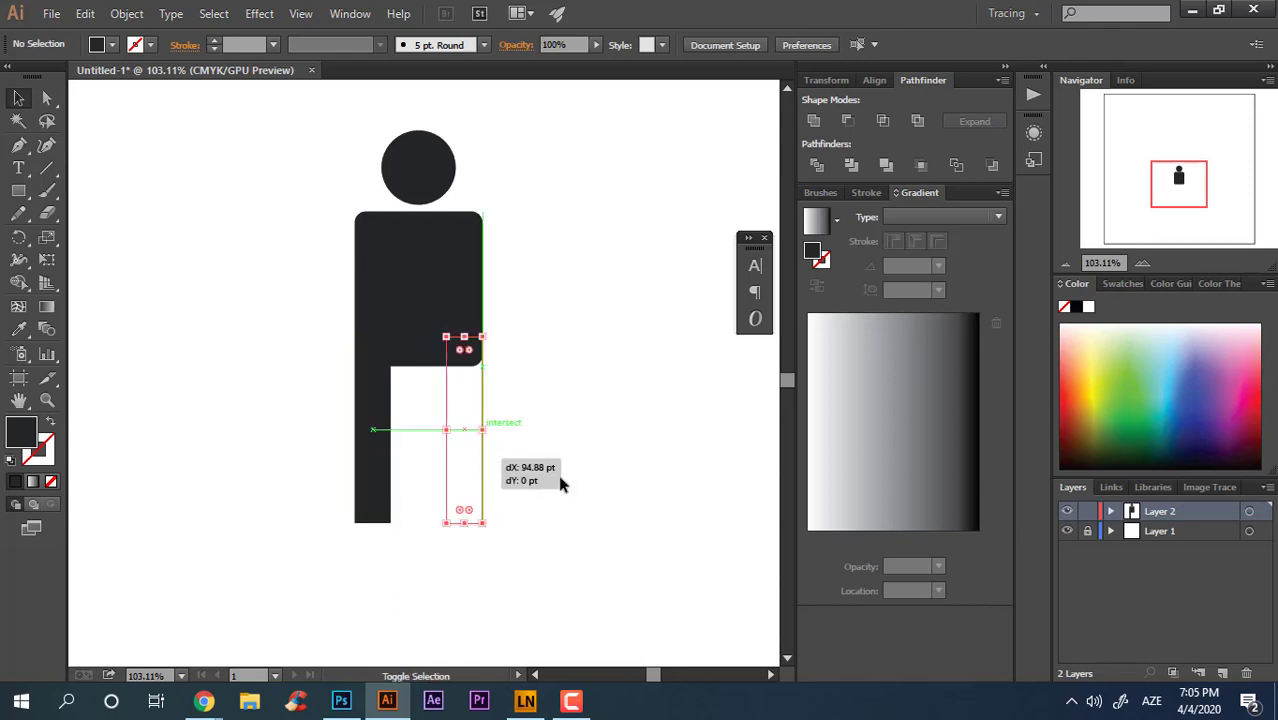
pyautogui.click(574, 521)
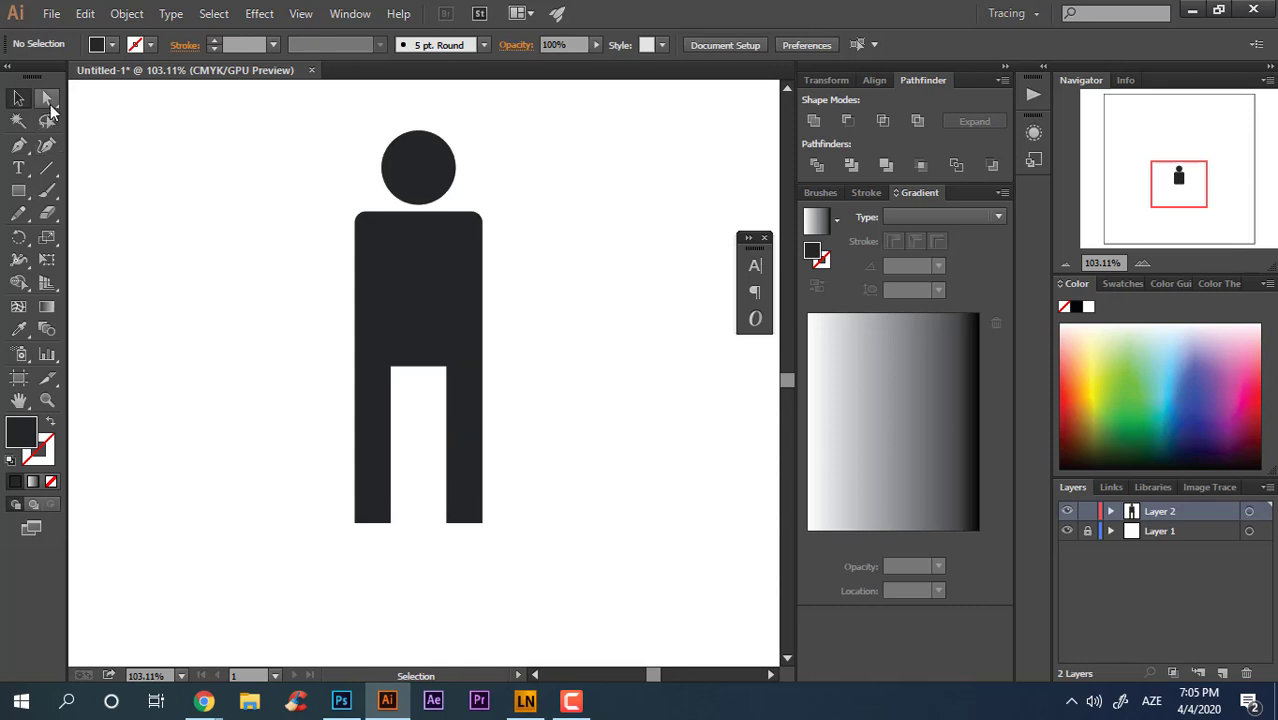
# - Shorten both legs equally by raising their bottom edges
pyautogui.moveTo(268, 445); pyautogui.dragTo(268, 445)
pyautogui.moveTo(456, 496); pyautogui.dragTo(456, 468)
pyautogui.click(586, 484)
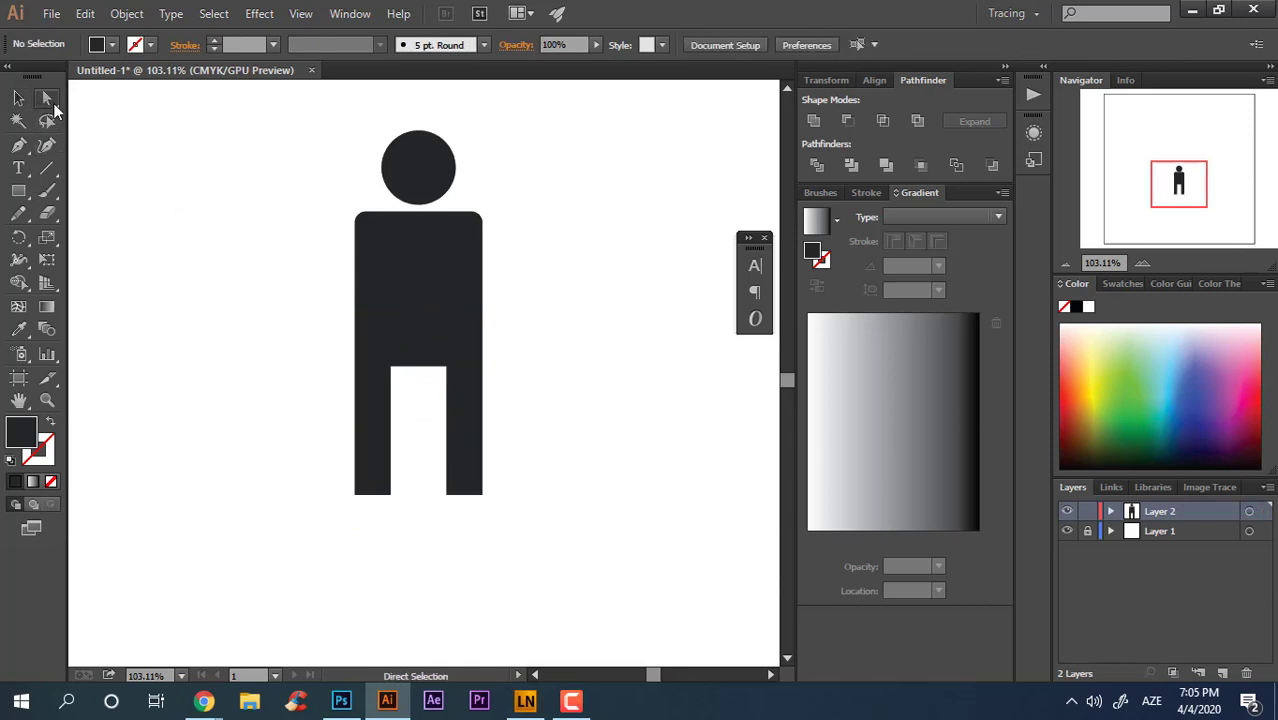
# - Round the bottom corners of both legs fully into semicircular ends
pyautogui.moveTo(544, 523); pyautogui.dragTo(612, 471)
pyautogui.click(653, 474)
pyautogui.press('z')
pyautogui.click(614, 418)
pyautogui.press('space')
pyautogui.moveTo(530, 390); pyautogui.dragTo(447, 386)
pyautogui.press('space')
pyautogui.moveTo(534, 486); pyautogui.dragTo(516, 418)
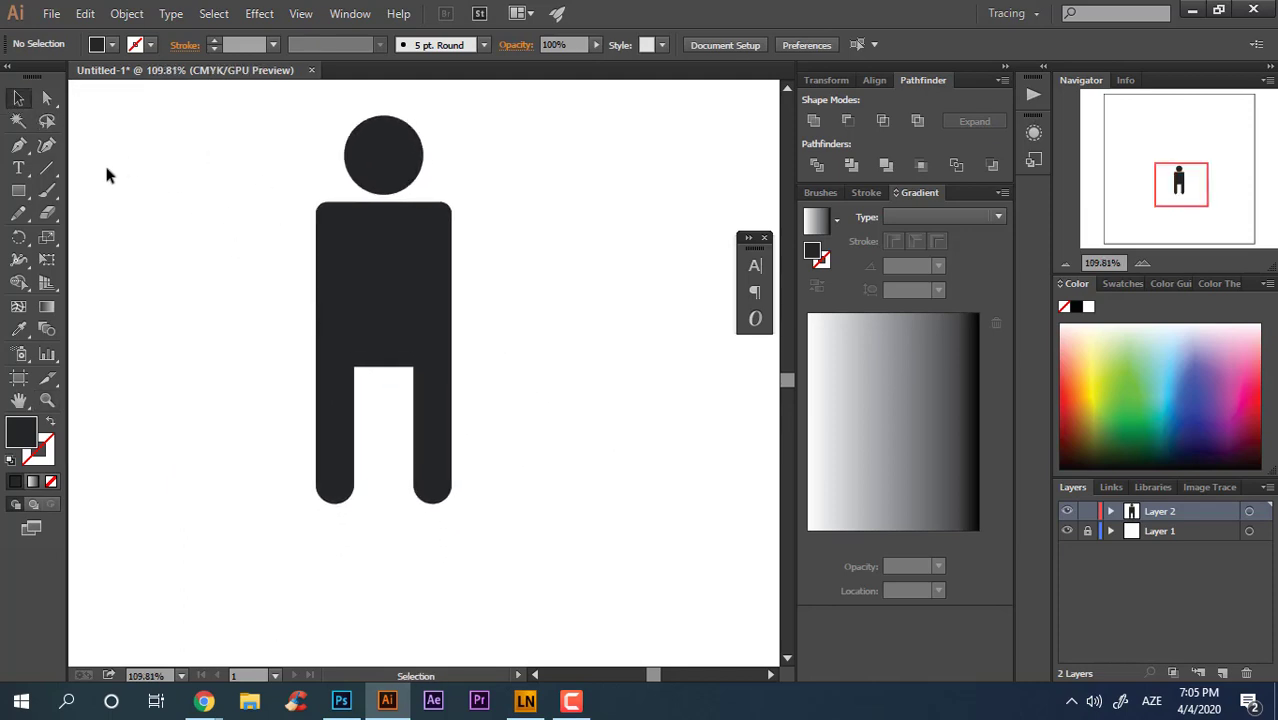
# - Draw a horizontal arm bar extending right from the top of the torso and round its outer end to about 18 pt
pyautogui.moveTo(344, 200); pyautogui.dragTo(517, 238)
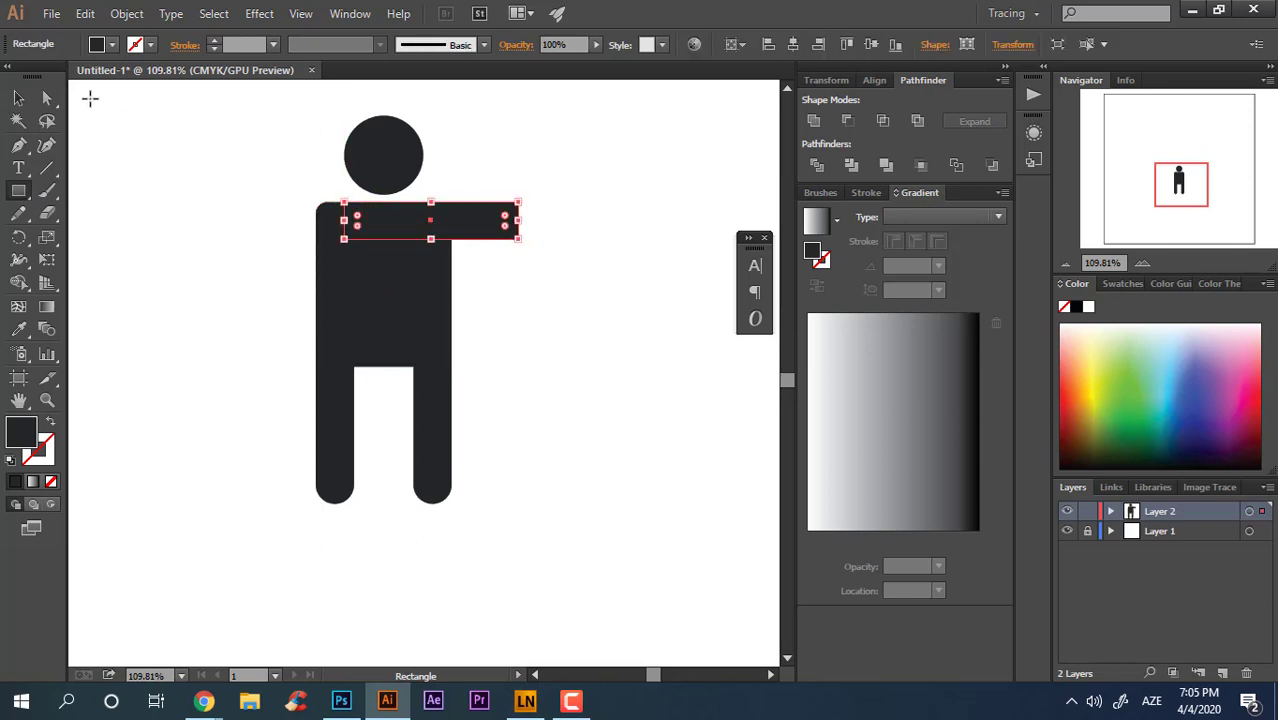
pyautogui.click(46, 97)
pyautogui.moveTo(597, 286); pyautogui.dragTo(508, 165)
pyautogui.moveTo(540, 294); pyautogui.dragTo(422, 228)
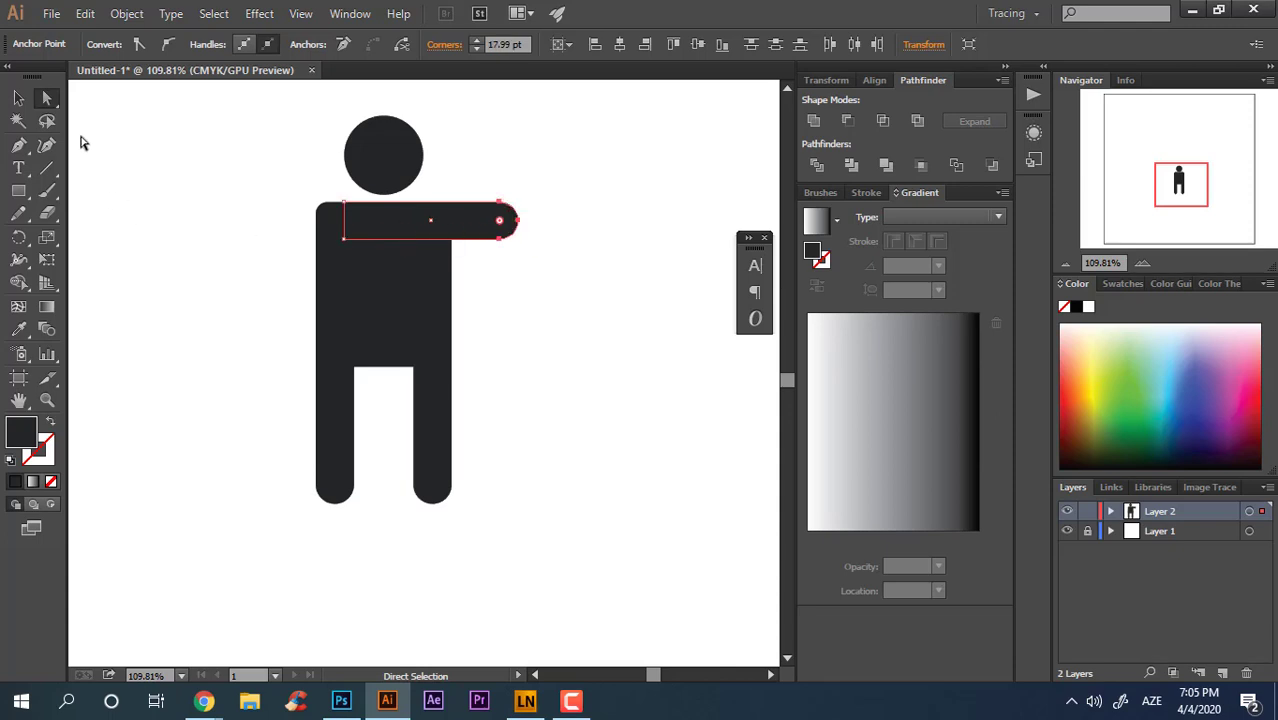
# - Rotate the arm to slope diagonally down from the right shoulder and shorten it to about 131 pt
pyautogui.click(20, 98)
pyautogui.moveTo(521, 196); pyautogui.dragTo(655, 340)
pyautogui.click(529, 260)
pyautogui.click(545, 364)
pyautogui.click(591, 211)
pyautogui.click(643, 343)
pyautogui.press('z')
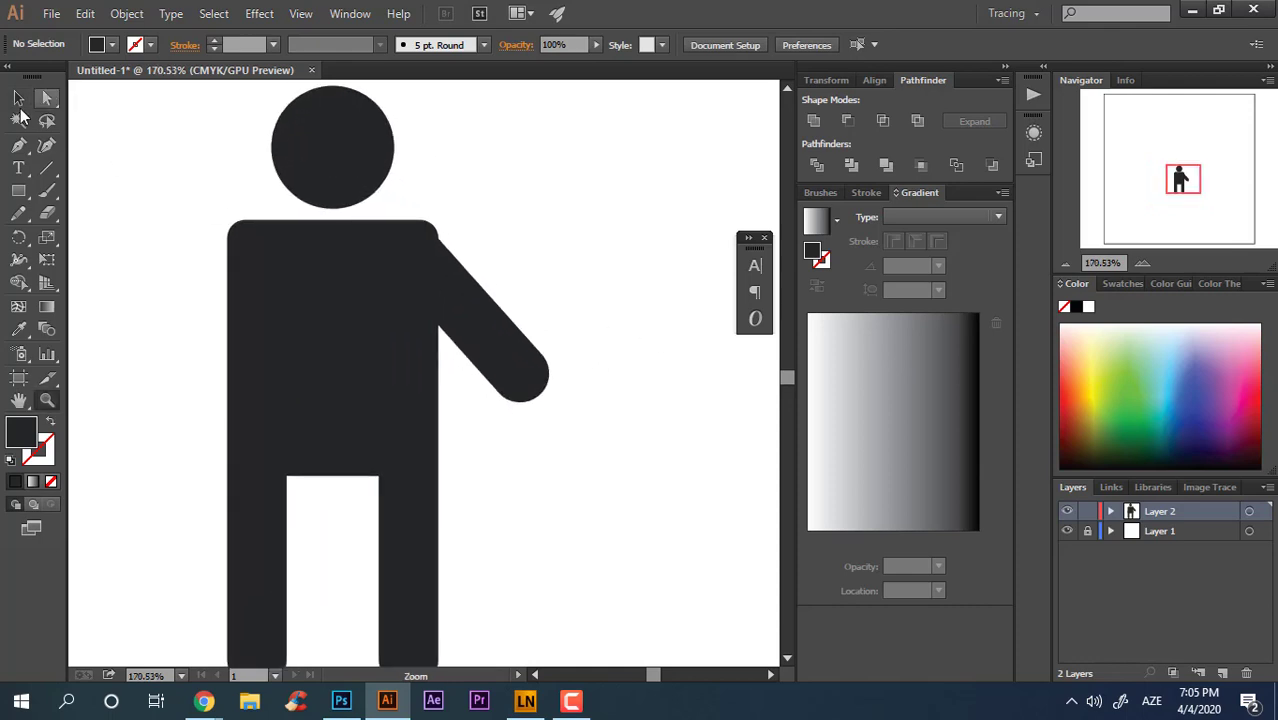
# - Pull the arm off the torso to round its inner end to about 18 pt, and place it back at the right shoulder
pyautogui.click(18, 97)
pyautogui.moveTo(448, 330); pyautogui.dragTo(585, 372)
pyautogui.press('a')
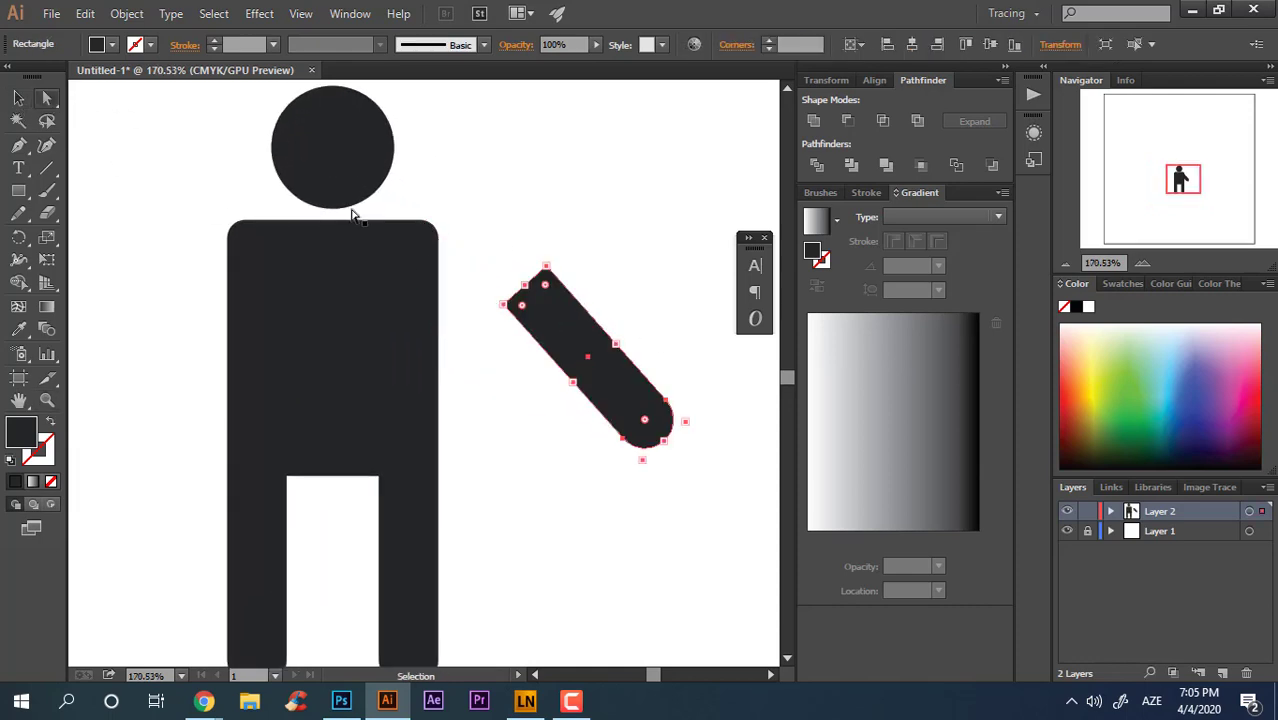
pyautogui.moveTo(502, 335); pyautogui.dragTo(531, 385)
pyautogui.press('v')
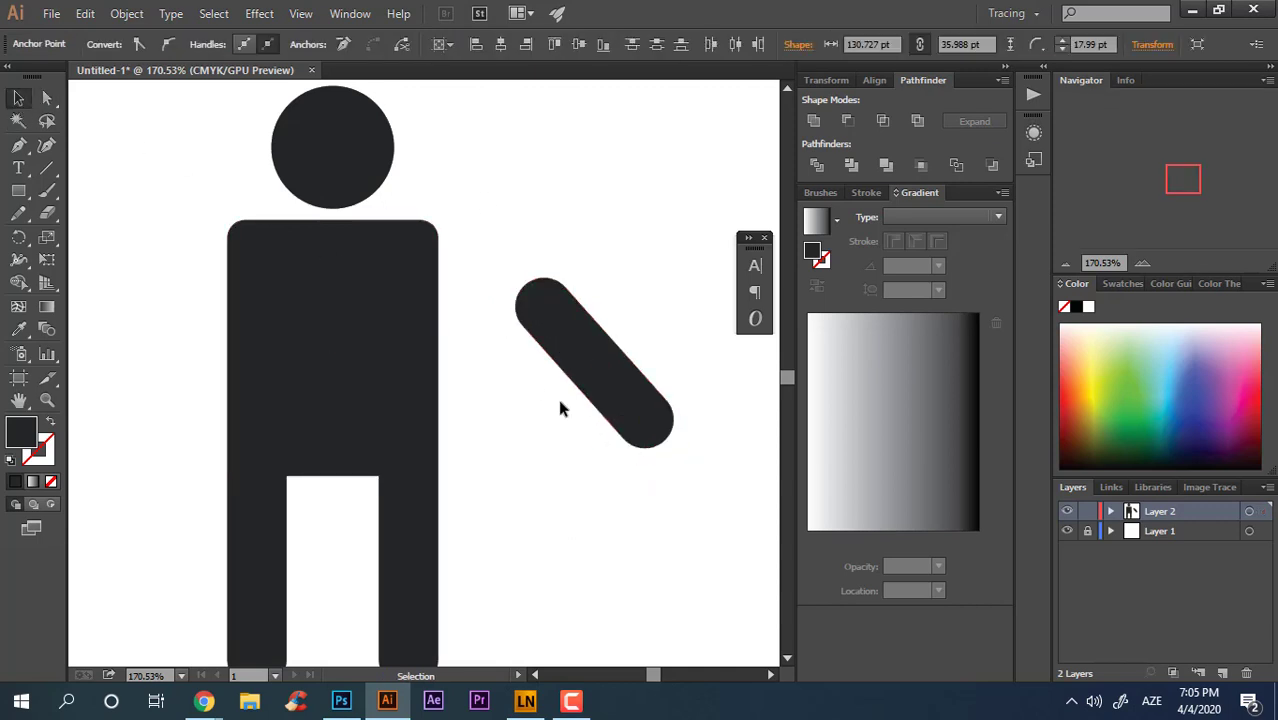
pyautogui.moveTo(641, 402); pyautogui.dragTo(515, 345)
pyautogui.click(626, 261)
# - Place a copy of the arm to the left of the figure and reflect it across the vertical axis
pyautogui.press('z')
pyautogui.moveTo(626, 261); pyautogui.dragTo(250, 325)
pyautogui.click(18, 97)
pyautogui.click(655, 440)
pyautogui.rightClick(250, 325)
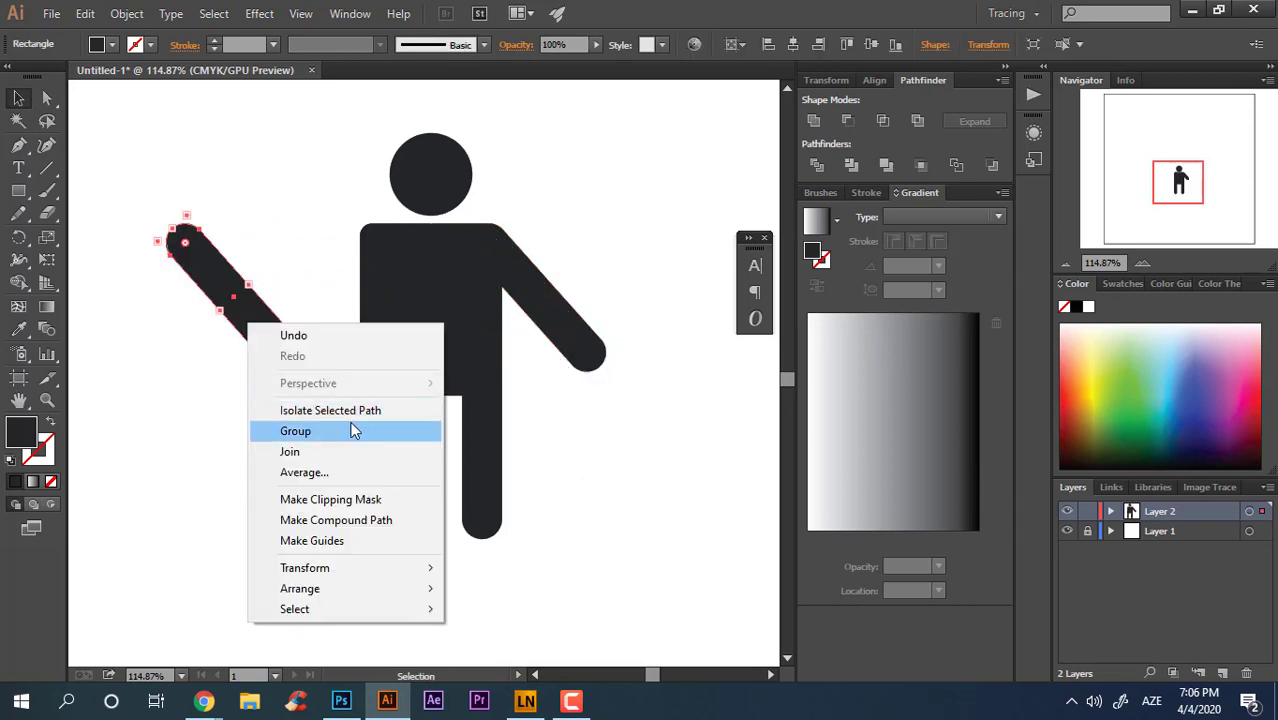
pyautogui.moveTo(345, 574)
pyautogui.click(581, 470)
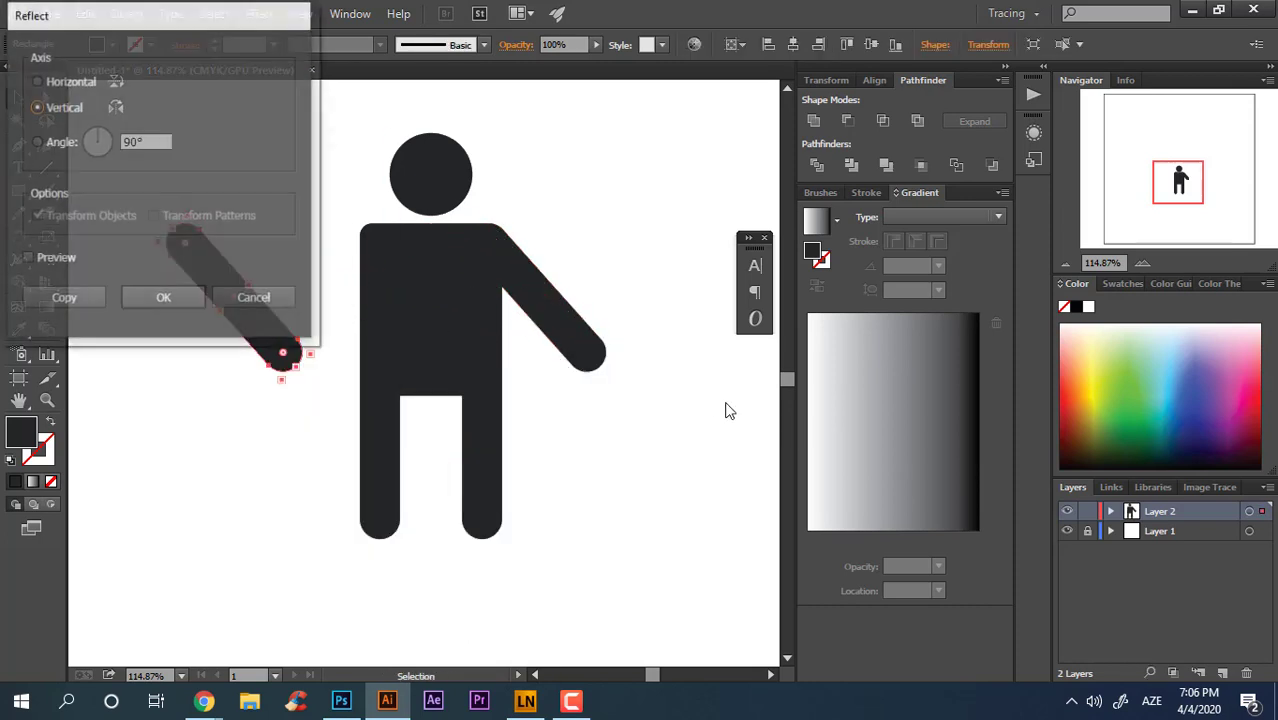
pyautogui.press('Return')
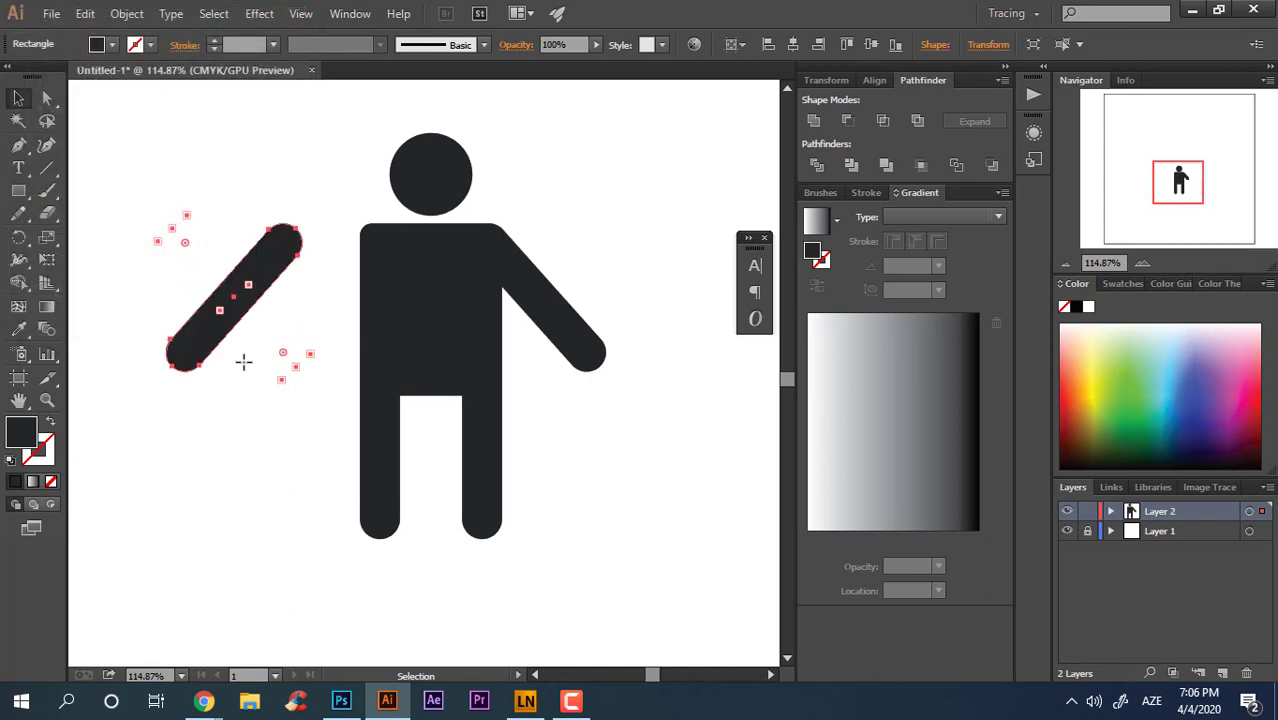
# - Move the reflected arm onto the torso's left shoulder so that it mirrors the right arm
pyautogui.moveTo(289, 263); pyautogui.dragTo(369, 284)
pyautogui.click(313, 162)
pyautogui.press('z')
pyautogui.moveTo(372, 199); pyautogui.dragTo(400, 310)
pyautogui.moveTo(540, 336); pyautogui.dragTo(400, 297)
pyautogui.moveTo(493, 293); pyautogui.dragTo(385, 293)
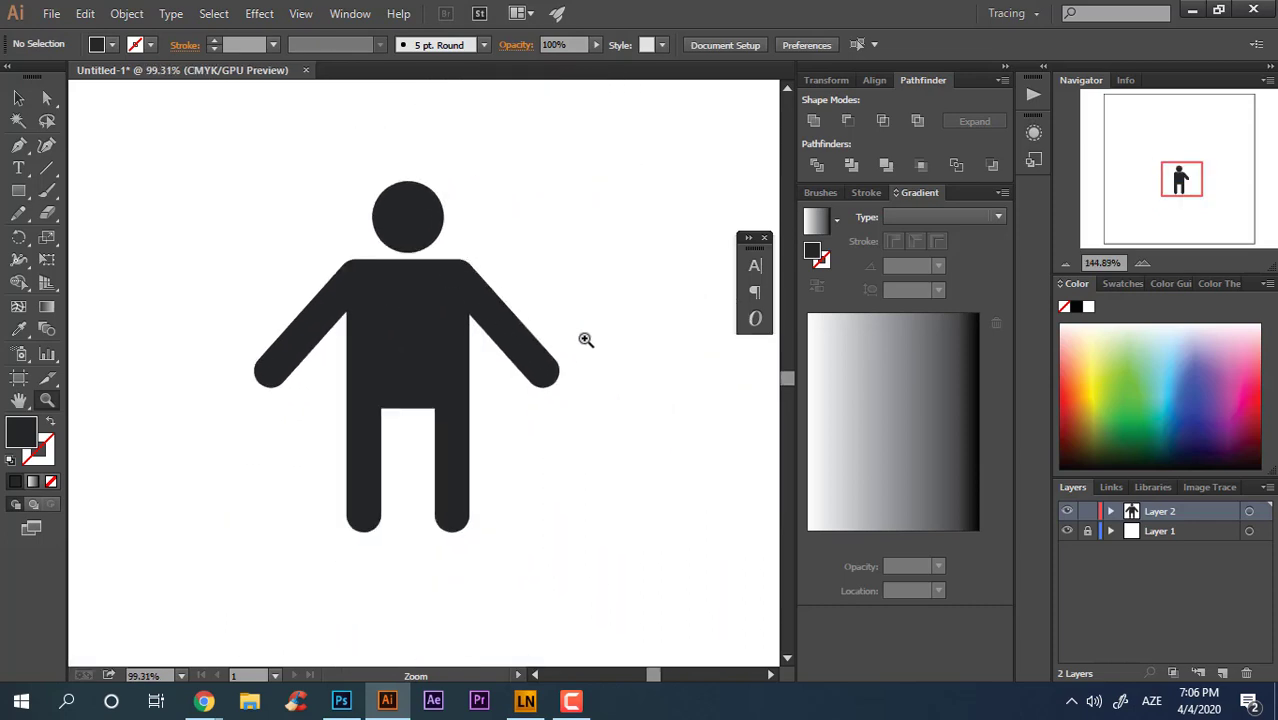
# - Duplicate the whole figure to the right of the original at the same height
pyautogui.moveTo(571, 352); pyautogui.dragTo(458, 318)
pyautogui.moveTo(589, 422); pyautogui.dragTo(501, 384)
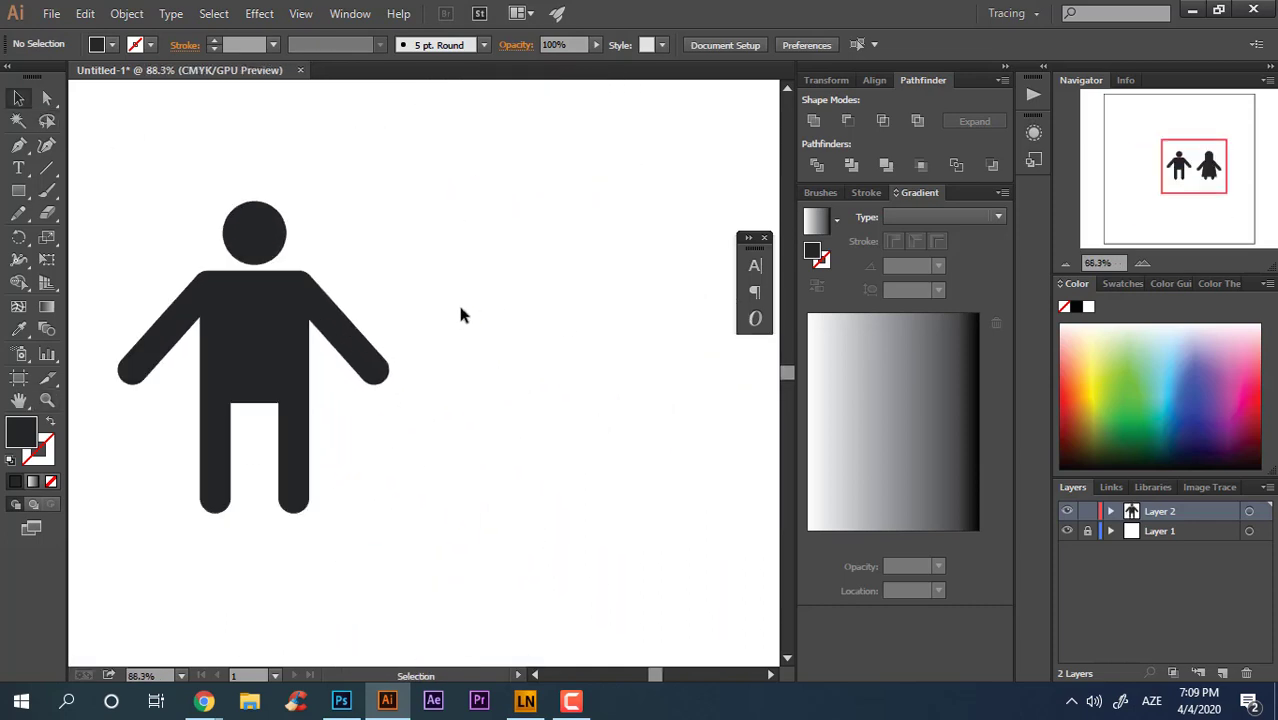
pyautogui.moveTo(459, 311); pyautogui.dragTo(491, 320)
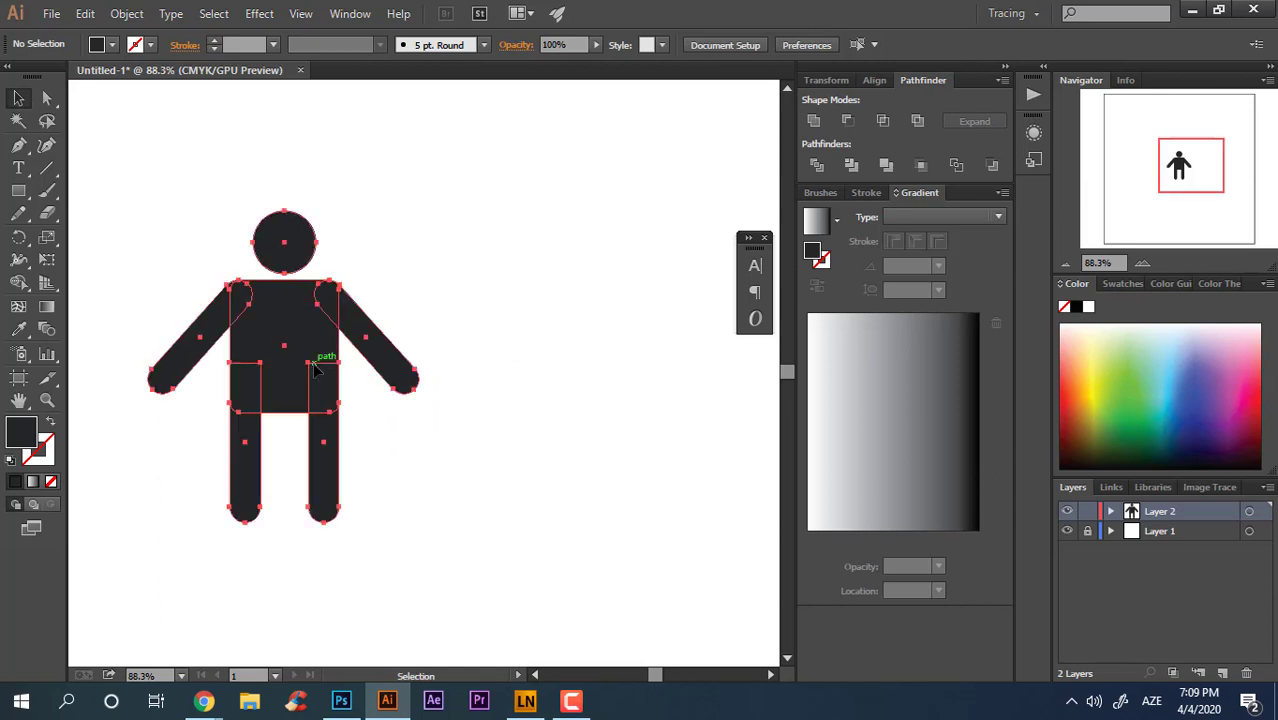
pyautogui.moveTo(314, 370); pyautogui.dragTo(622, 376)
pyautogui.click(713, 482)
# - Ungroup the duplicated figure and deselect its parts
pyautogui.rightClick(626, 351)
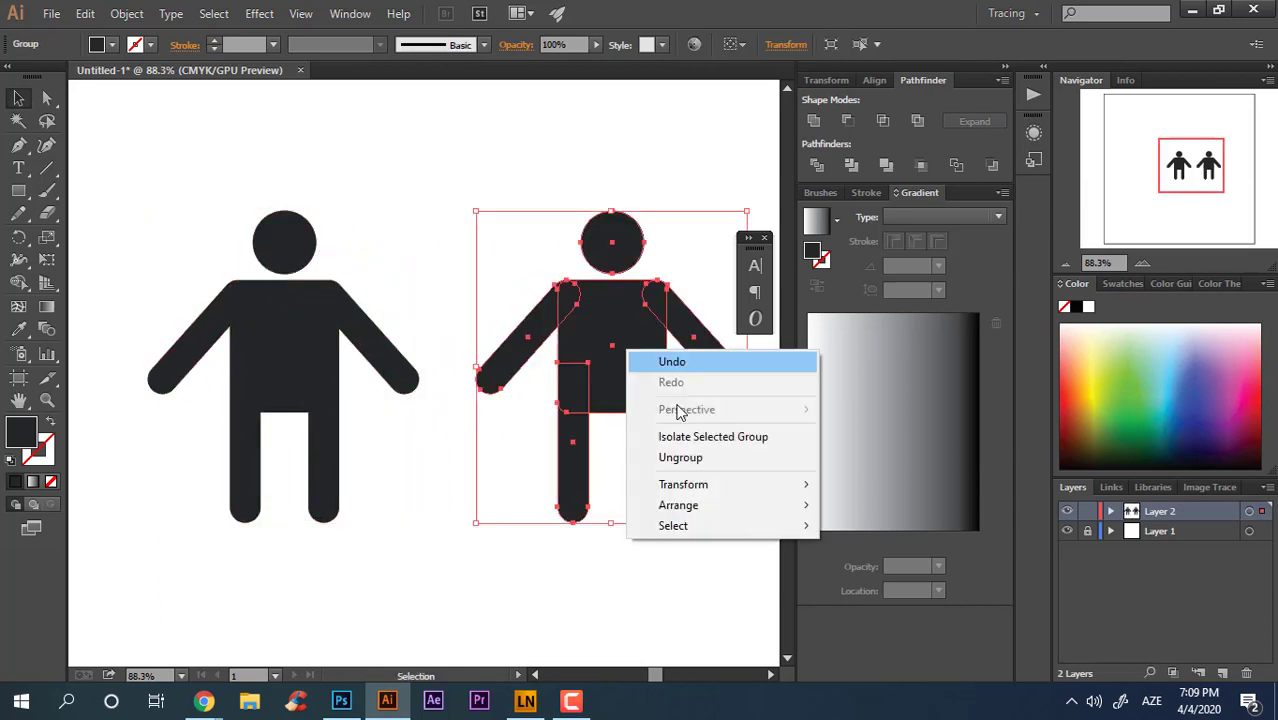
pyautogui.click(700, 457)
pyautogui.click(730, 470)
# - Square off the two bottom corners of the duplicated figure's torso to a 0 pt radius
pyautogui.click(613, 350)
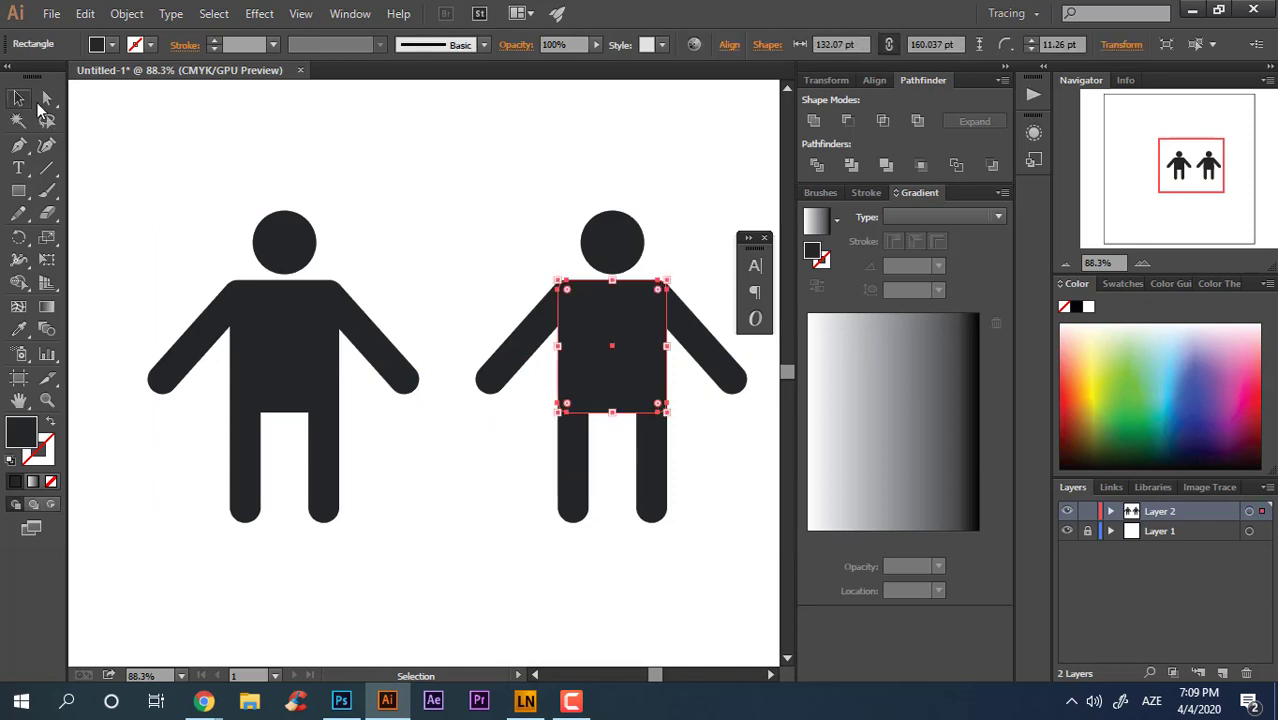
pyautogui.click(42, 102)
pyautogui.click(566, 405)
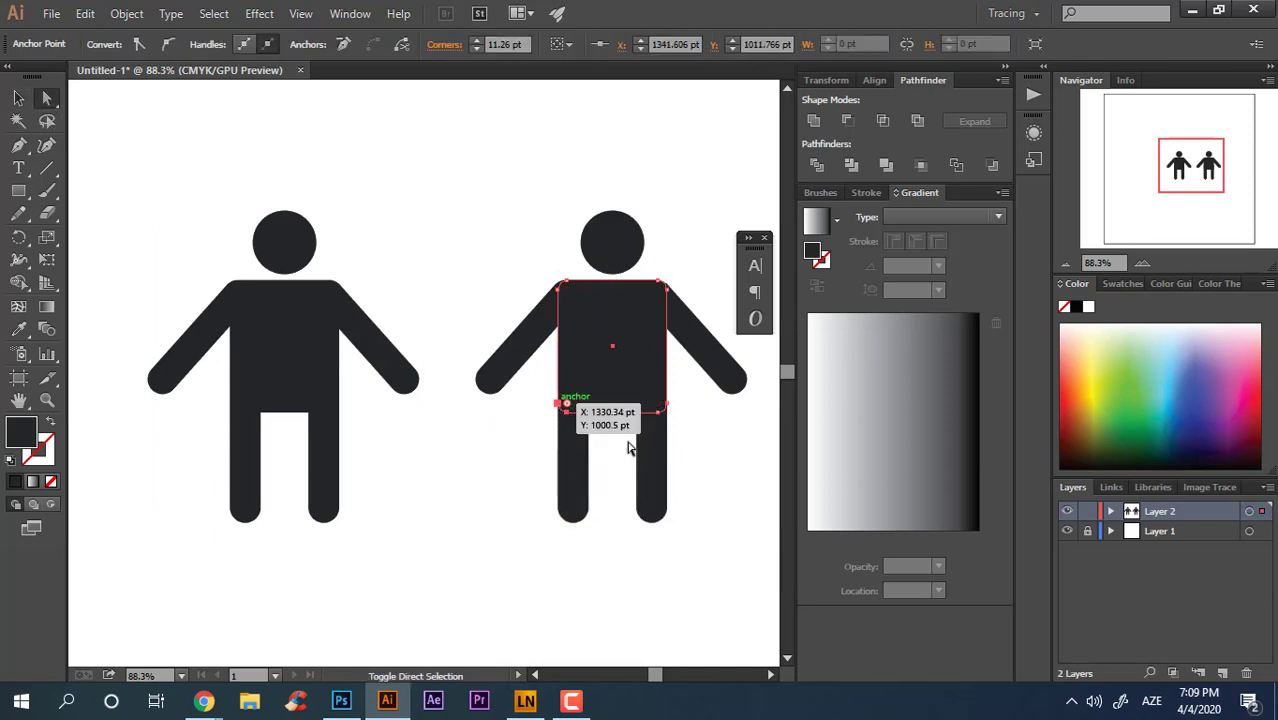
pyautogui.click(664, 411)
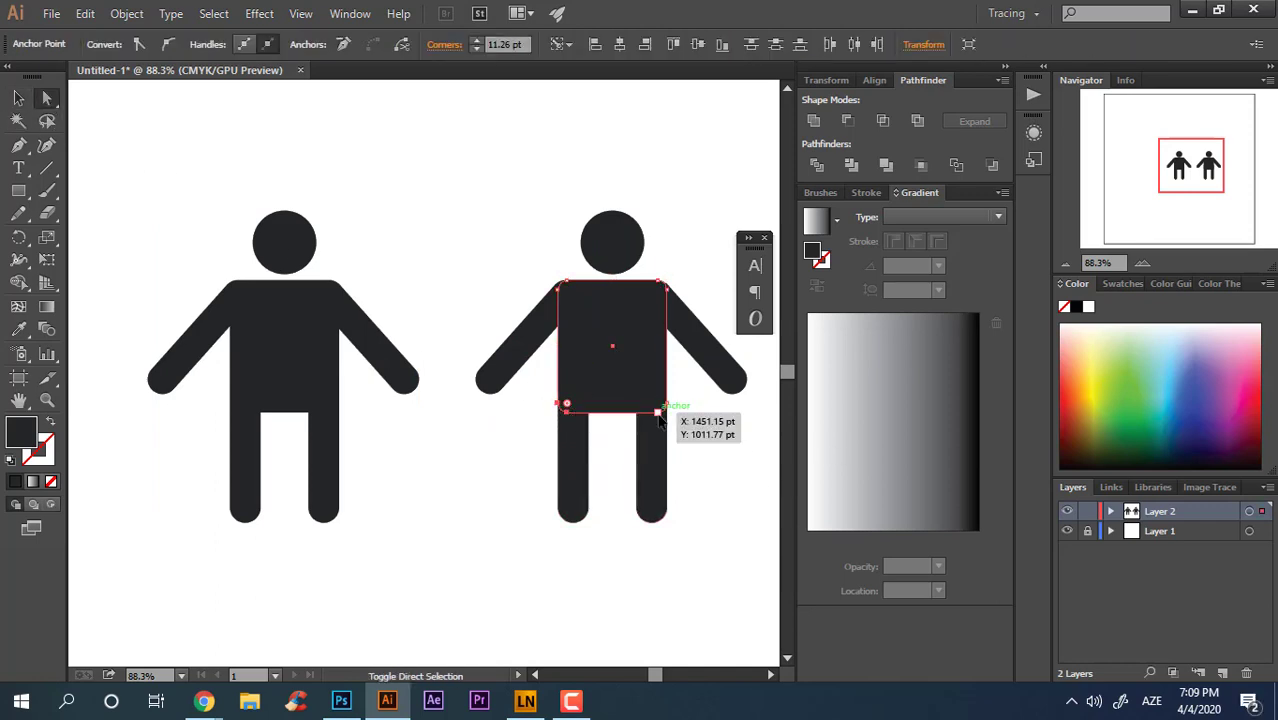
pyautogui.moveTo(654, 401); pyautogui.dragTo(715, 480)
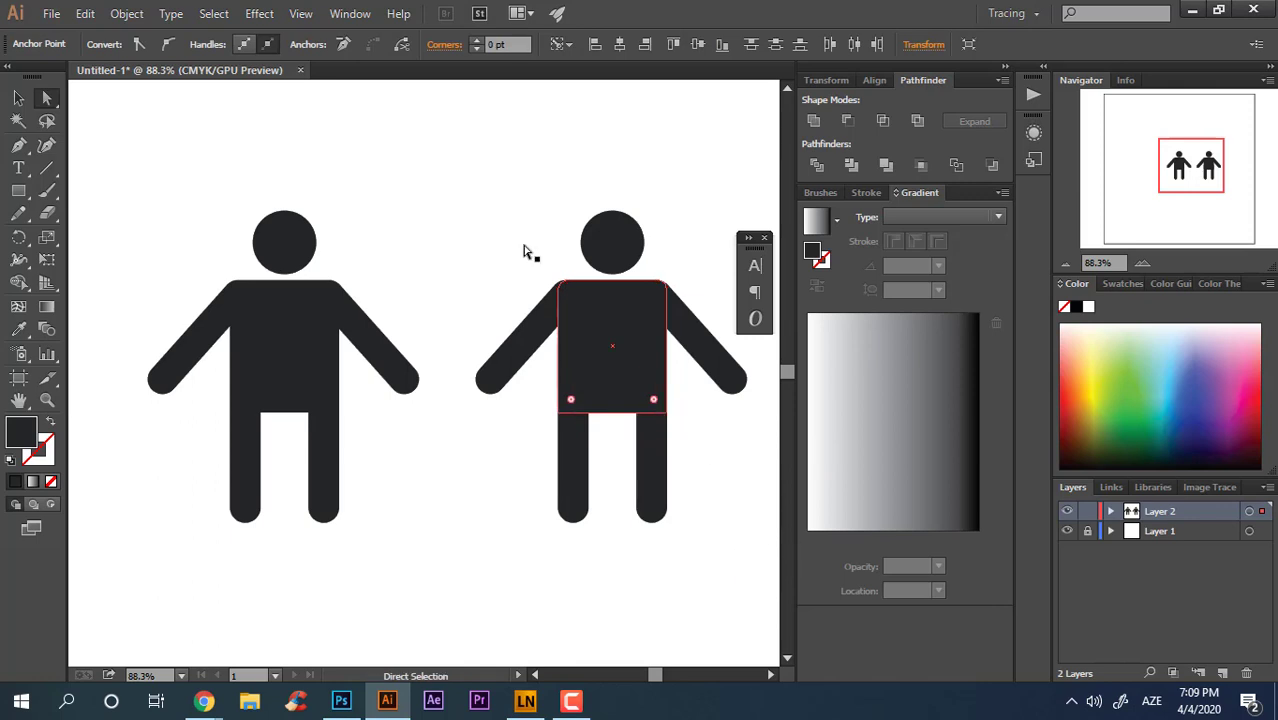
pyautogui.click(12, 99)
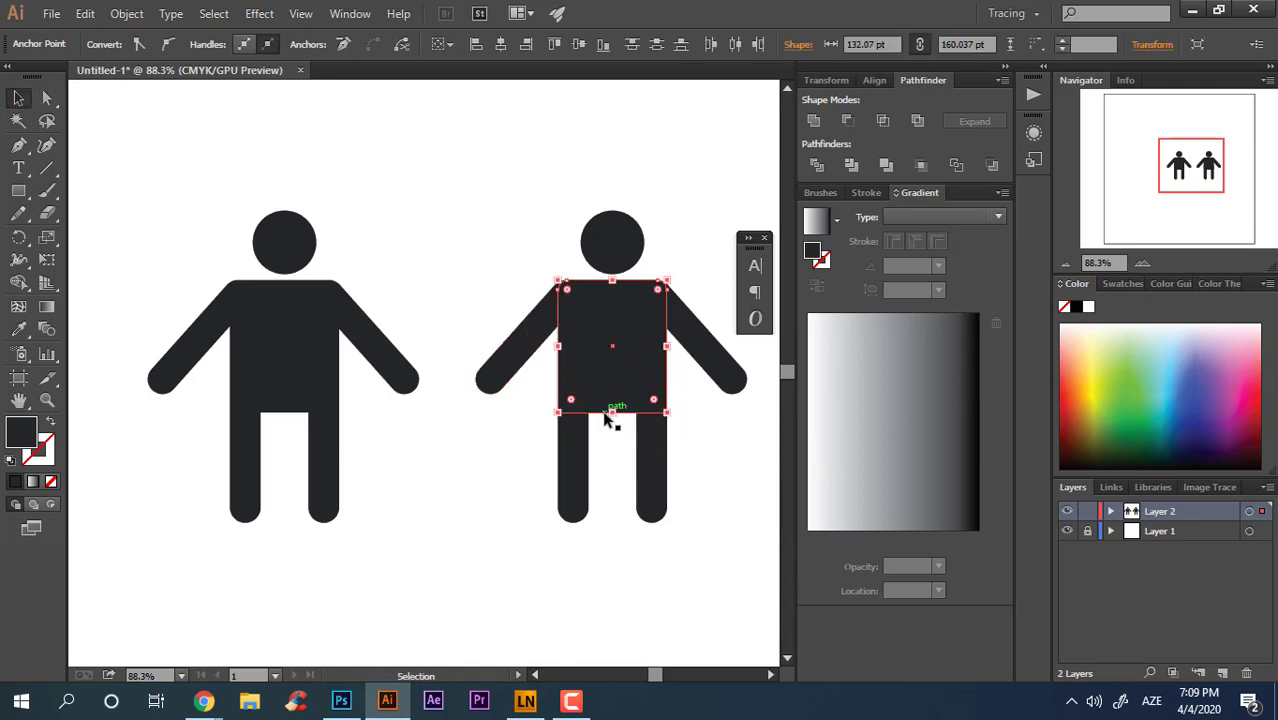
# - Lengthen the duplicated figure's torso to about 215 pt and flare its bottom edge evenly into a skirt with Perspective Distort
pyautogui.moveTo(613, 412); pyautogui.dragTo(613, 458)
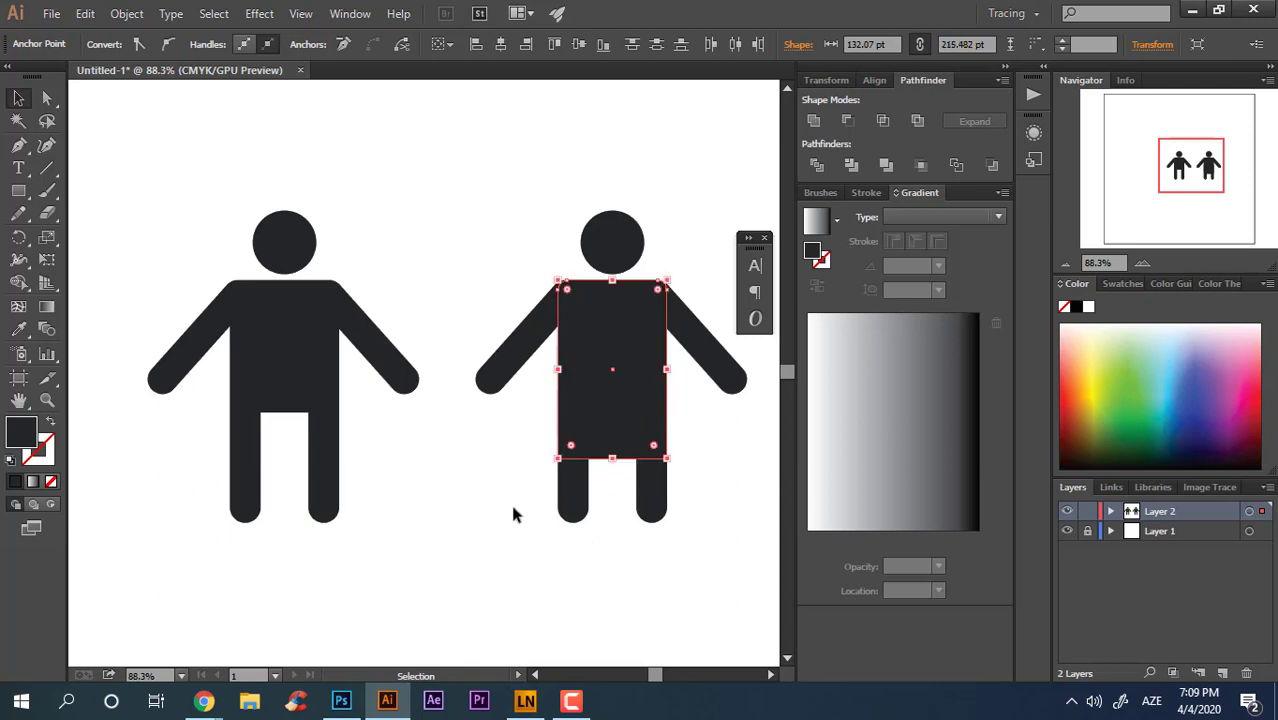
pyautogui.click(420, 204)
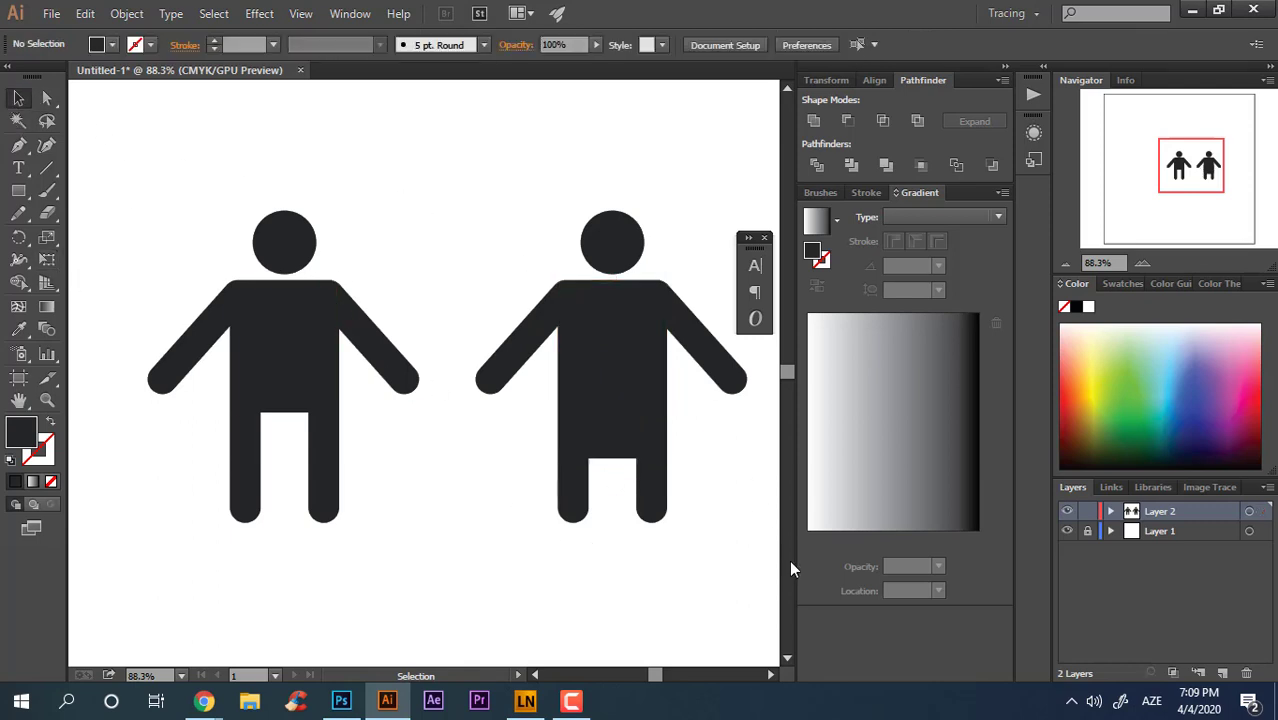
pyautogui.click(607, 460)
pyautogui.press('e')
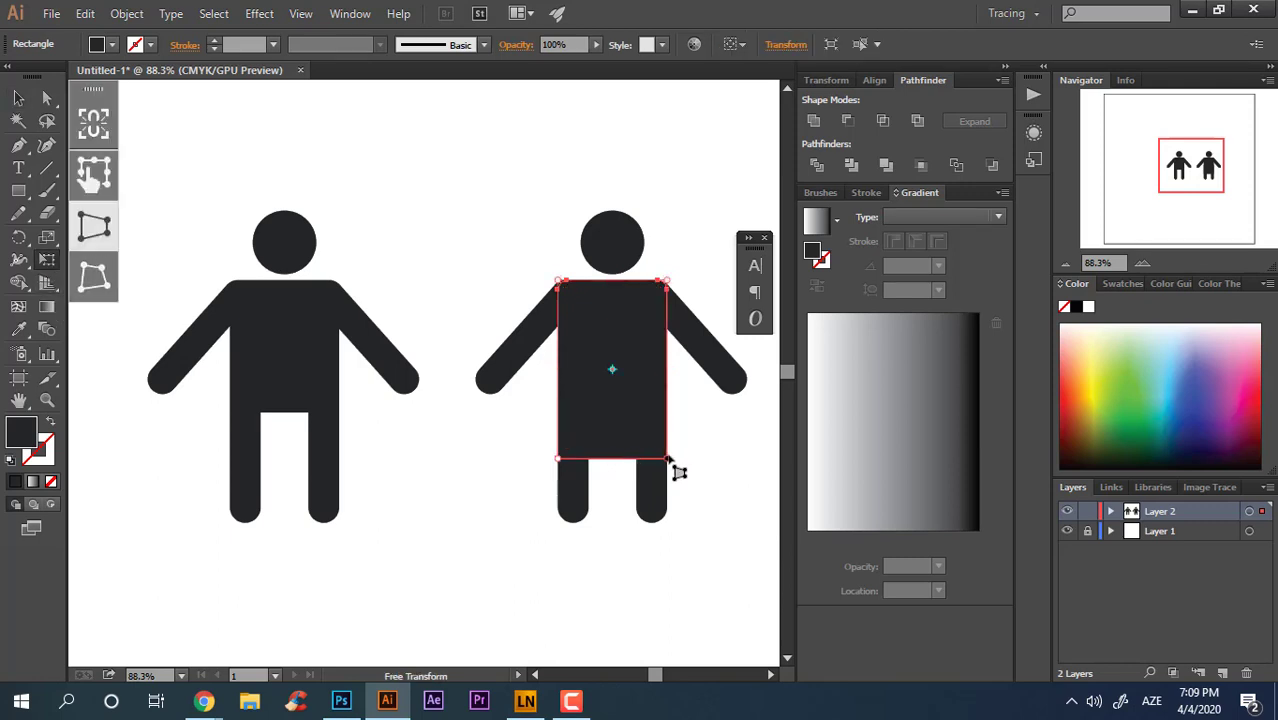
pyautogui.moveTo(672, 464)
pyautogui.mouseDown()
pyautogui.moveTo(685, 466)
pyautogui.moveTo(681, 485)
pyautogui.mouseUp()
pyautogui.click(19, 101)
pyautogui.click(686, 257)
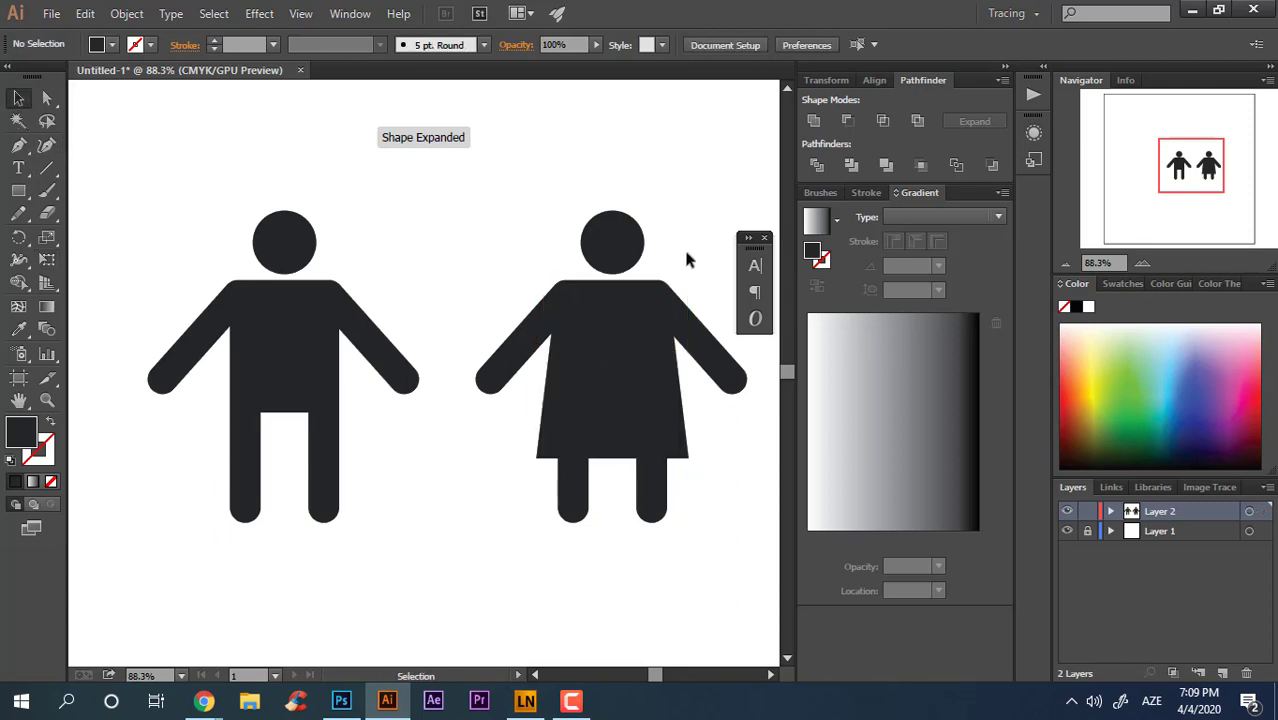
# - Draw a rectangle about 77 by 108 pt over the female figure's head, from the head's top into the torso
pyautogui.press('z')
pyautogui.moveTo(634, 268); pyautogui.dragTo(611, 338)
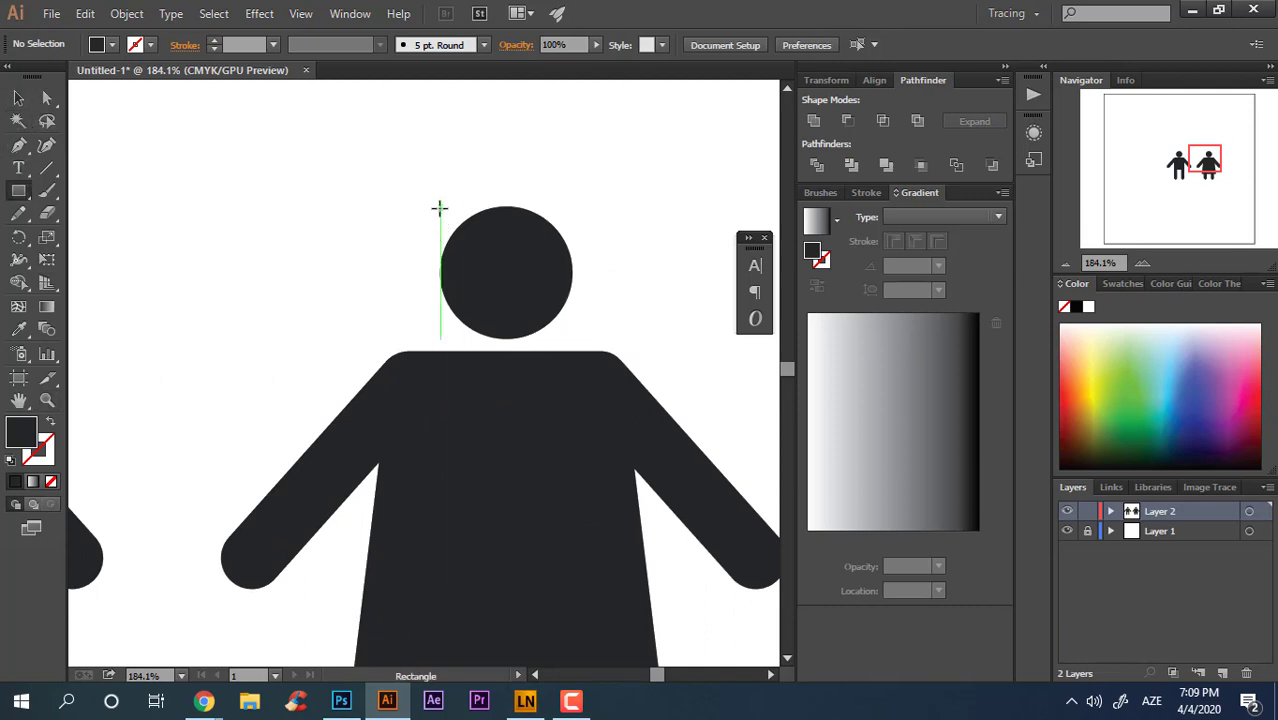
pyautogui.moveTo(440, 207); pyautogui.dragTo(573, 392)
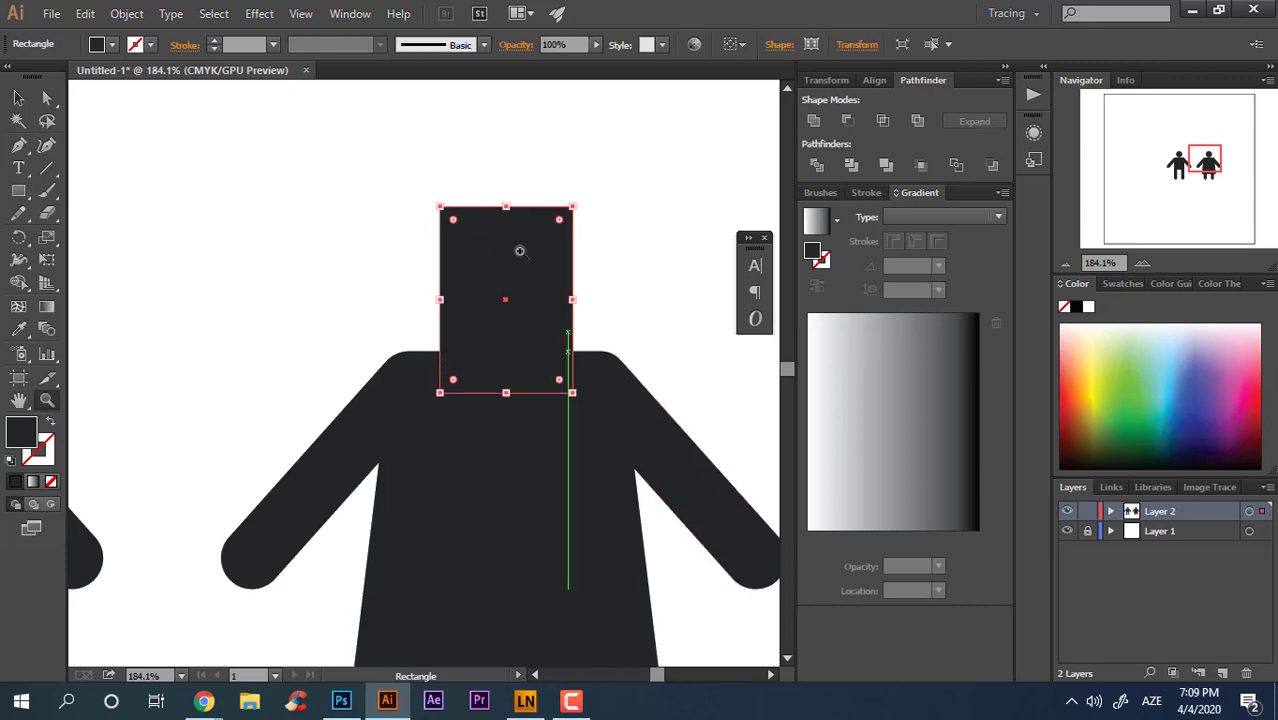
# - Fully round the hair rectangle's two top corners and shorten it to end at the head's lower edge
pyautogui.scroll(2, 521, 259)
pyautogui.press('a')
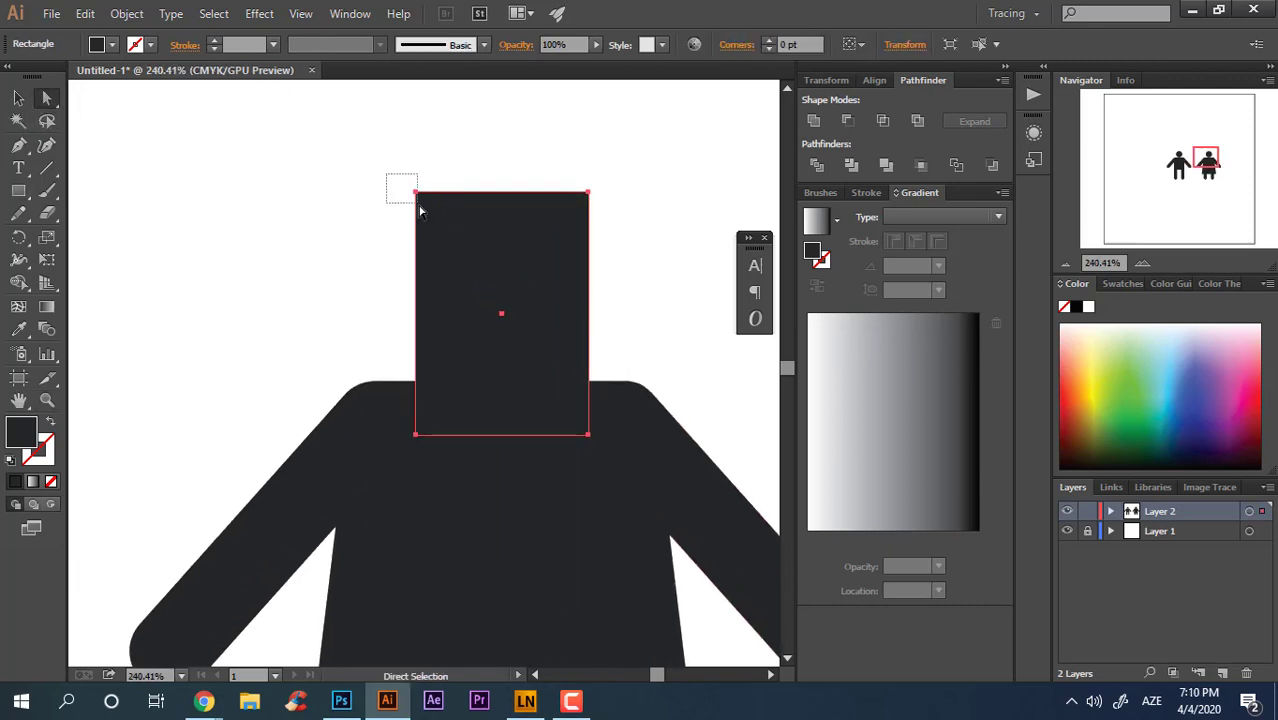
pyautogui.moveTo(420, 210); pyautogui.dragTo(420, 210)
pyautogui.moveTo(616, 194); pyautogui.dragTo(380, 370)
pyautogui.click(18, 97)
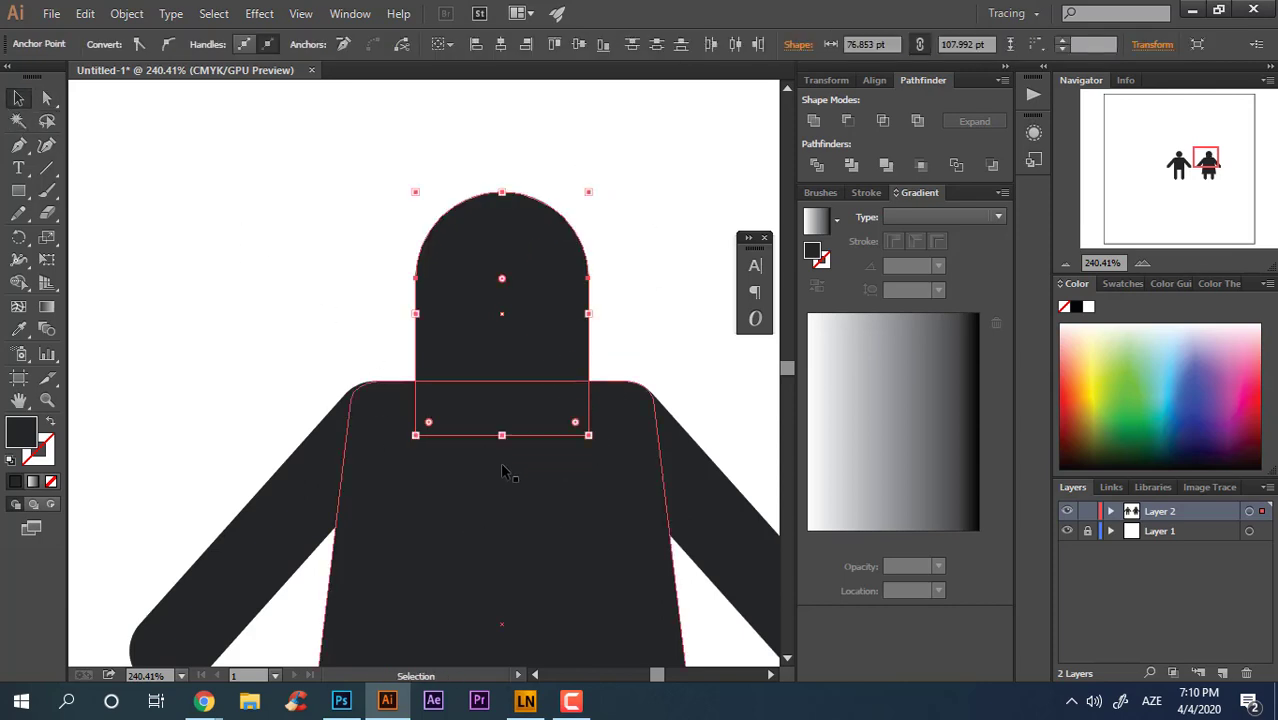
pyautogui.moveTo(502, 434); pyautogui.dragTo(499, 363)
pyautogui.click(671, 301)
pyautogui.press('z')
pyautogui.moveTo(606, 305); pyautogui.dragTo(336, 428)
pyautogui.moveTo(505, 325); pyautogui.dragTo(500, 440)
pyautogui.press('v')
pyautogui.click(337, 365)
pyautogui.rightClick(335, 381)
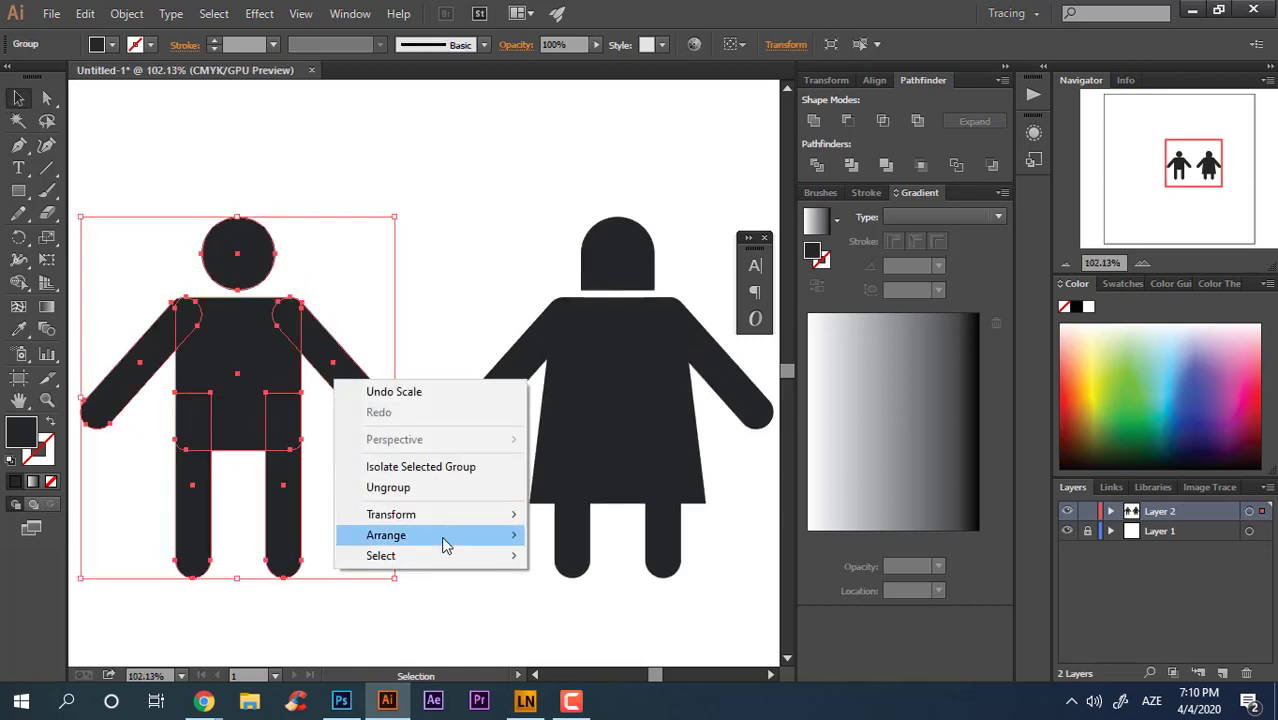
pyautogui.click(488, 654)
# - Ungroup the male figure and place a copy of its head in the gap between the two figures
pyautogui.press('z')
pyautogui.moveTo(505, 458); pyautogui.dragTo(535, 458)
pyautogui.moveTo(466, 473); pyautogui.dragTo(466, 529)
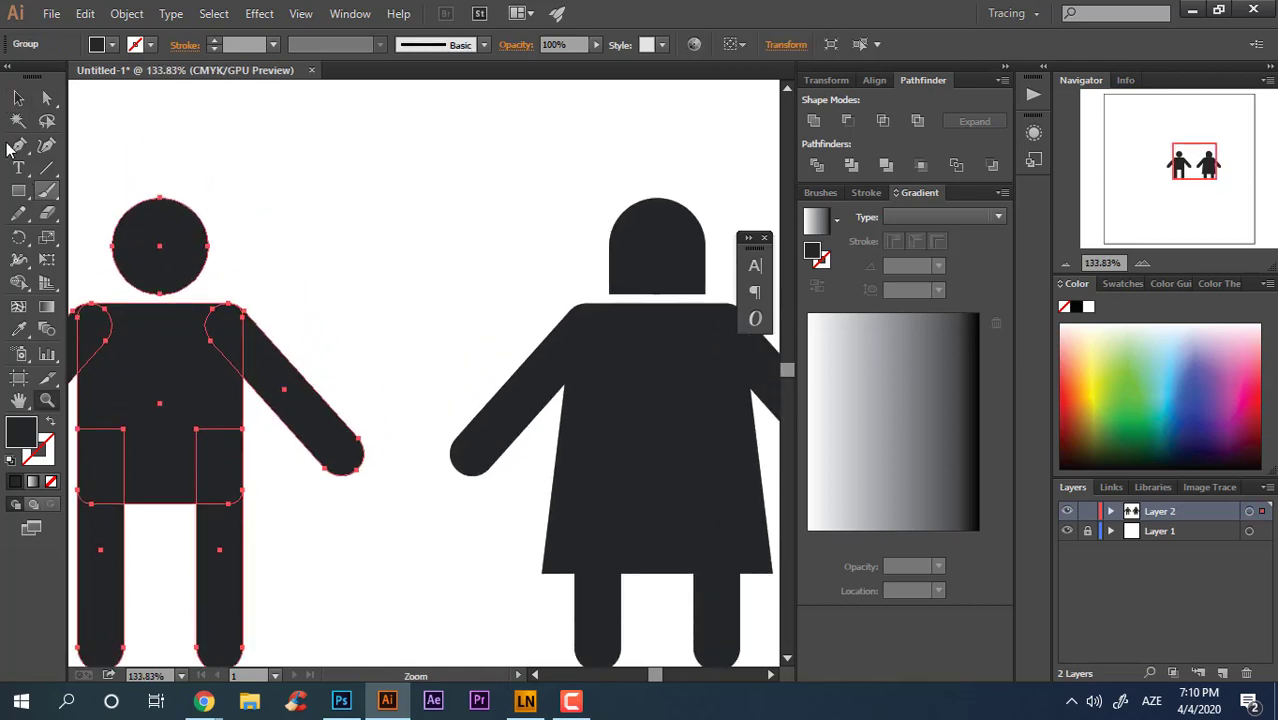
pyautogui.click(173, 213)
pyautogui.click(19, 98)
pyautogui.click(130, 170)
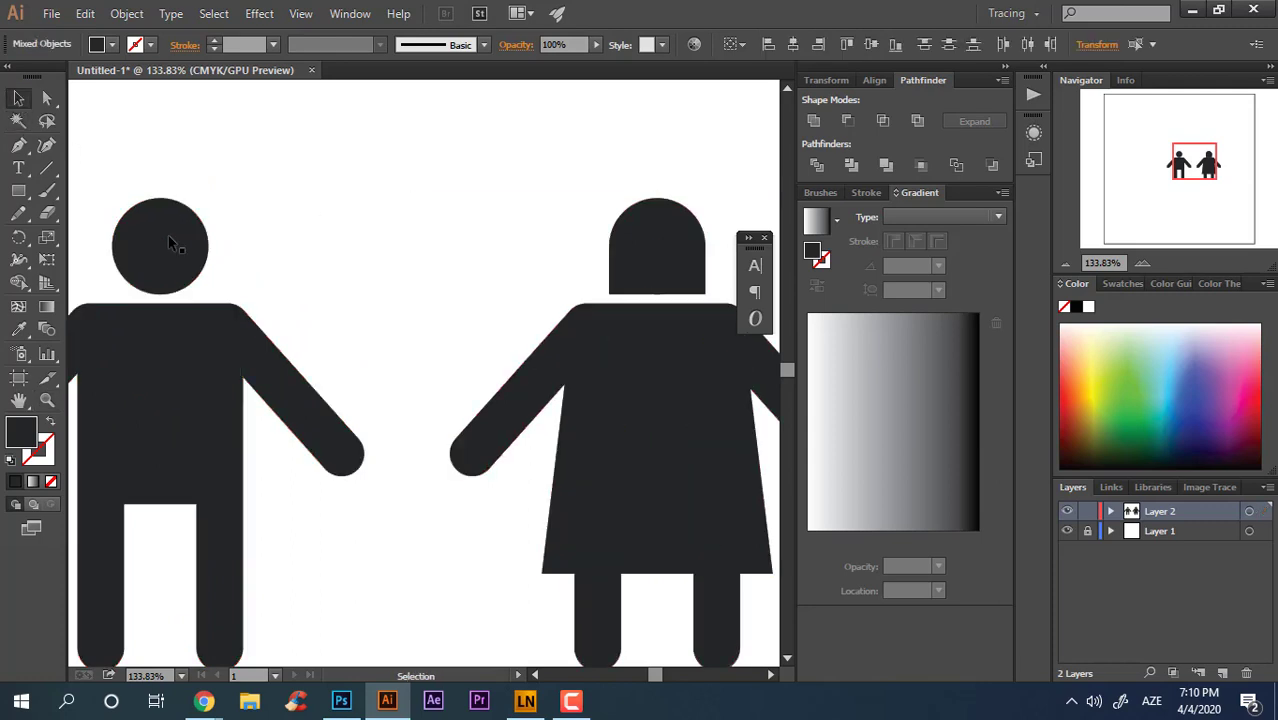
pyautogui.rightClick(167, 237)
pyautogui.click(240, 349)
pyautogui.click(457, 285)
pyautogui.moveTo(190, 245); pyautogui.dragTo(438, 289)
# - Group all parts of the female figure
pyautogui.press('z')
pyautogui.moveTo(546, 210); pyautogui.dragTo(490, 309)
pyautogui.moveTo(560, 395); pyautogui.dragTo(548, 456)
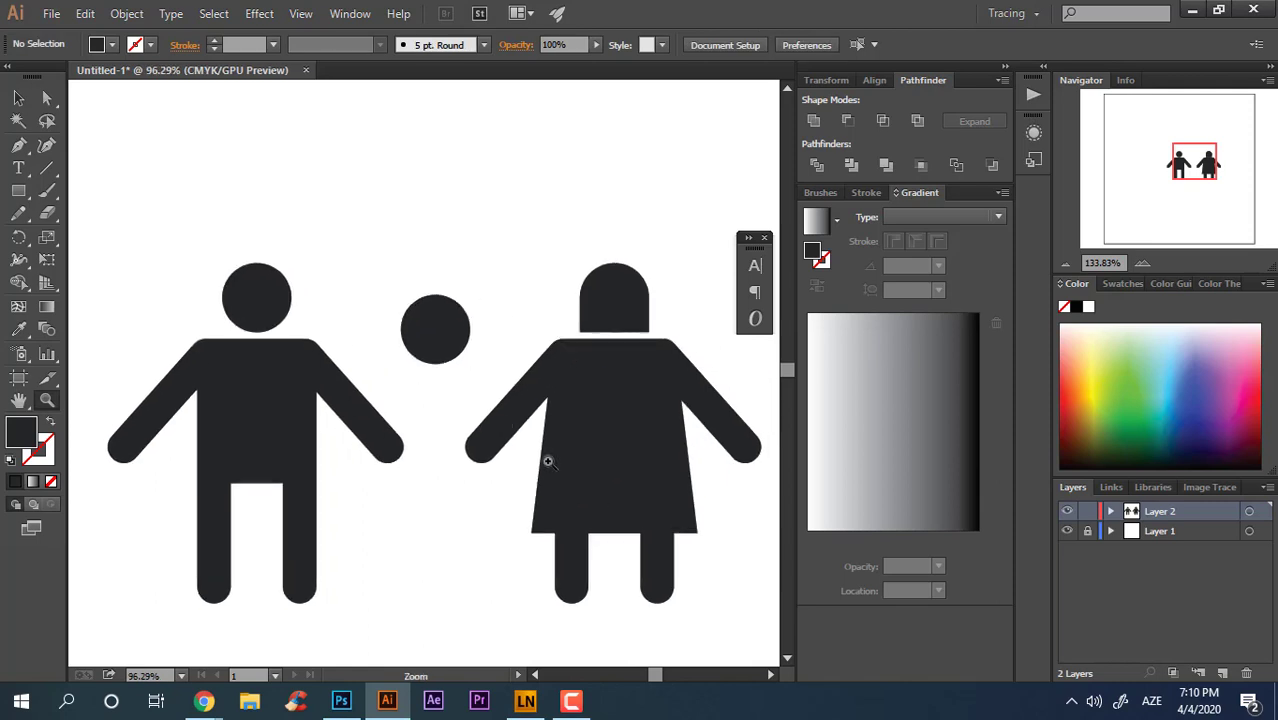
pyautogui.moveTo(472, 372); pyautogui.dragTo(455, 422)
pyautogui.moveTo(537, 446); pyautogui.dragTo(494, 405)
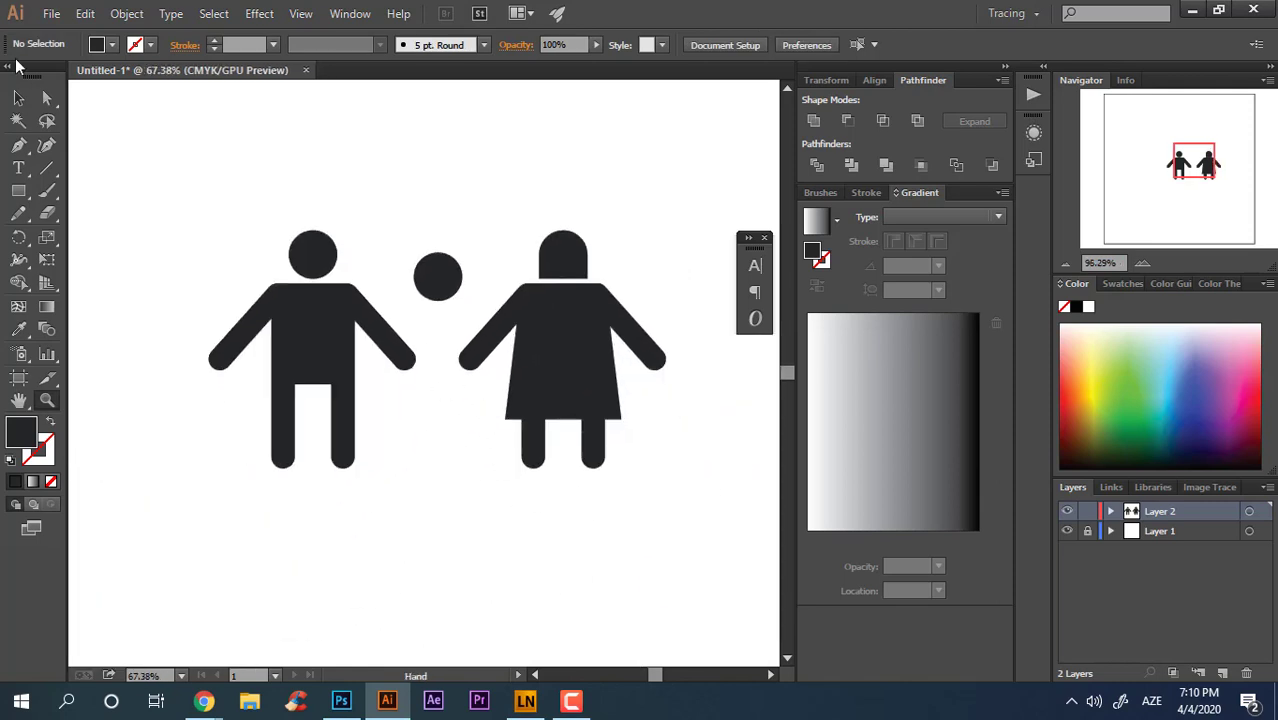
pyautogui.press('v')
pyautogui.click(557, 287)
pyautogui.rightClick(607, 371)
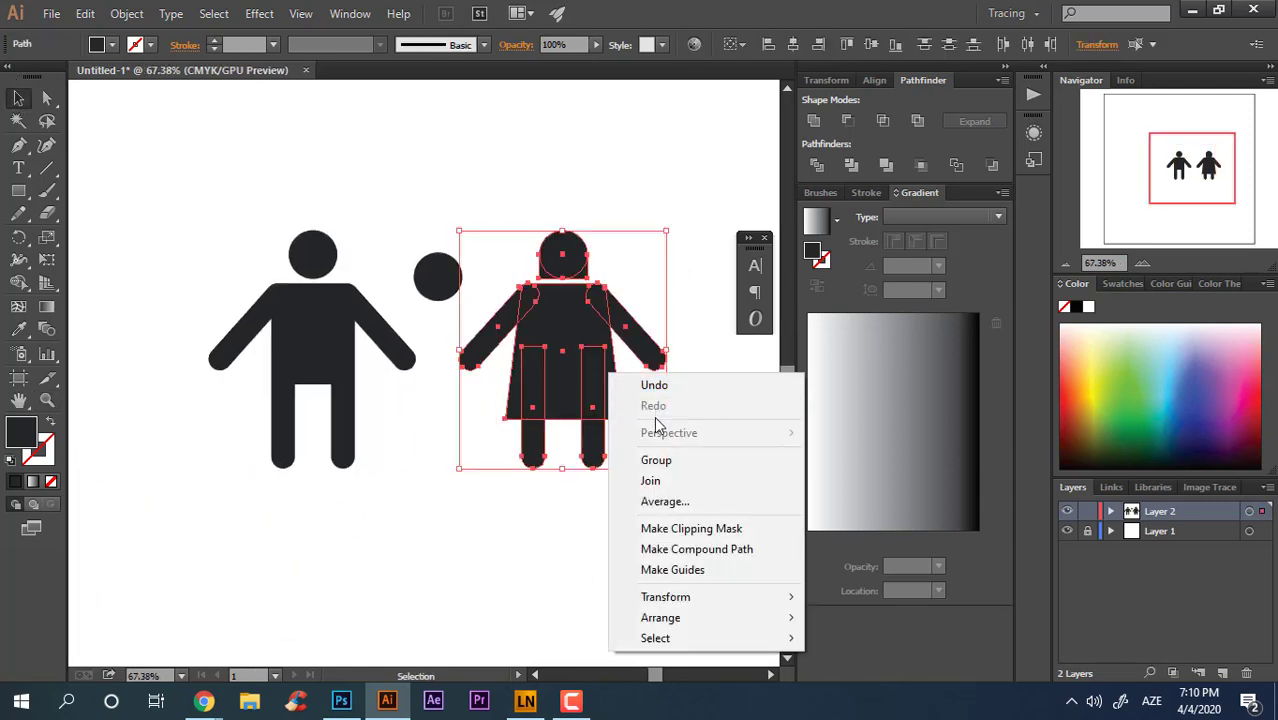
pyautogui.click(656, 456)
# - Move the grouped female figure about 40 pt to the right at the same height
pyautogui.moveTo(590, 412); pyautogui.dragTo(614, 430)
pyautogui.hotkey('ctrl', 'z')
pyautogui.click(637, 431)
pyautogui.moveTo(553, 326); pyautogui.dragTo(579, 326)
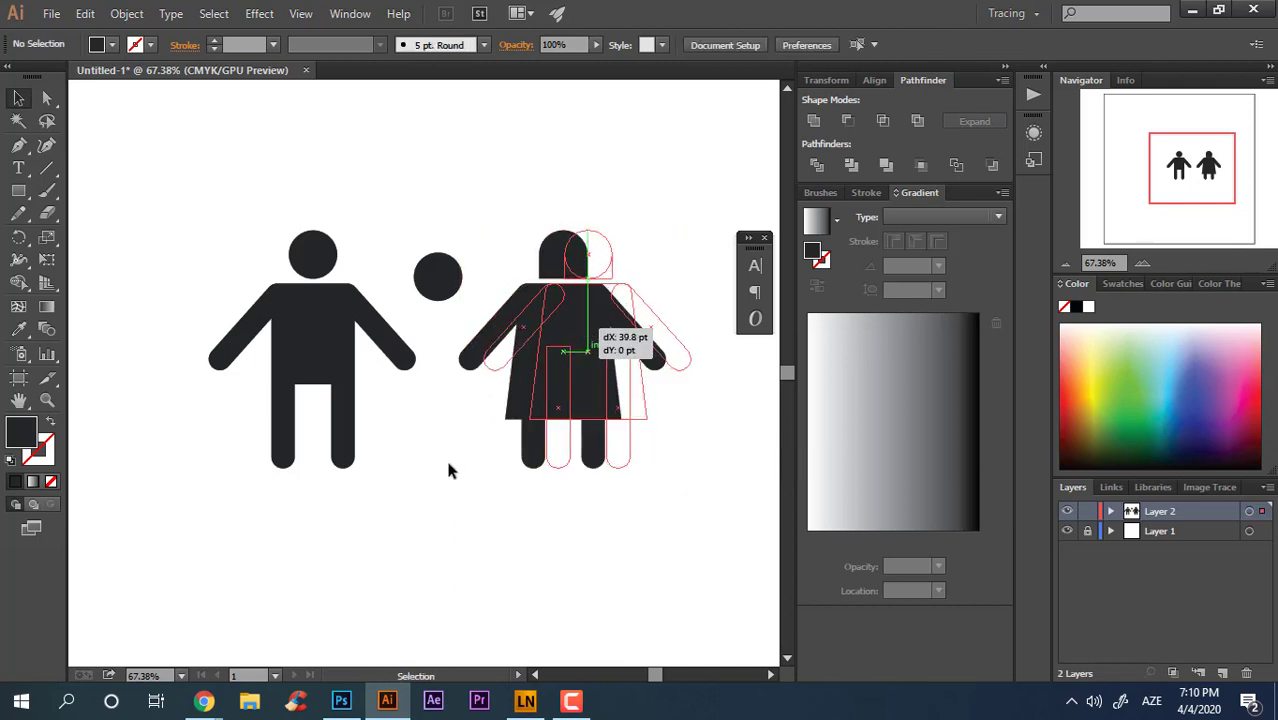
pyautogui.click(445, 456)
# - Move the copied head lower and to the right, about midway between the two figures
pyautogui.press('z')
pyautogui.moveTo(475, 249); pyautogui.dragTo(640, 360)
pyautogui.moveTo(448, 443); pyautogui.dragTo(511, 369)
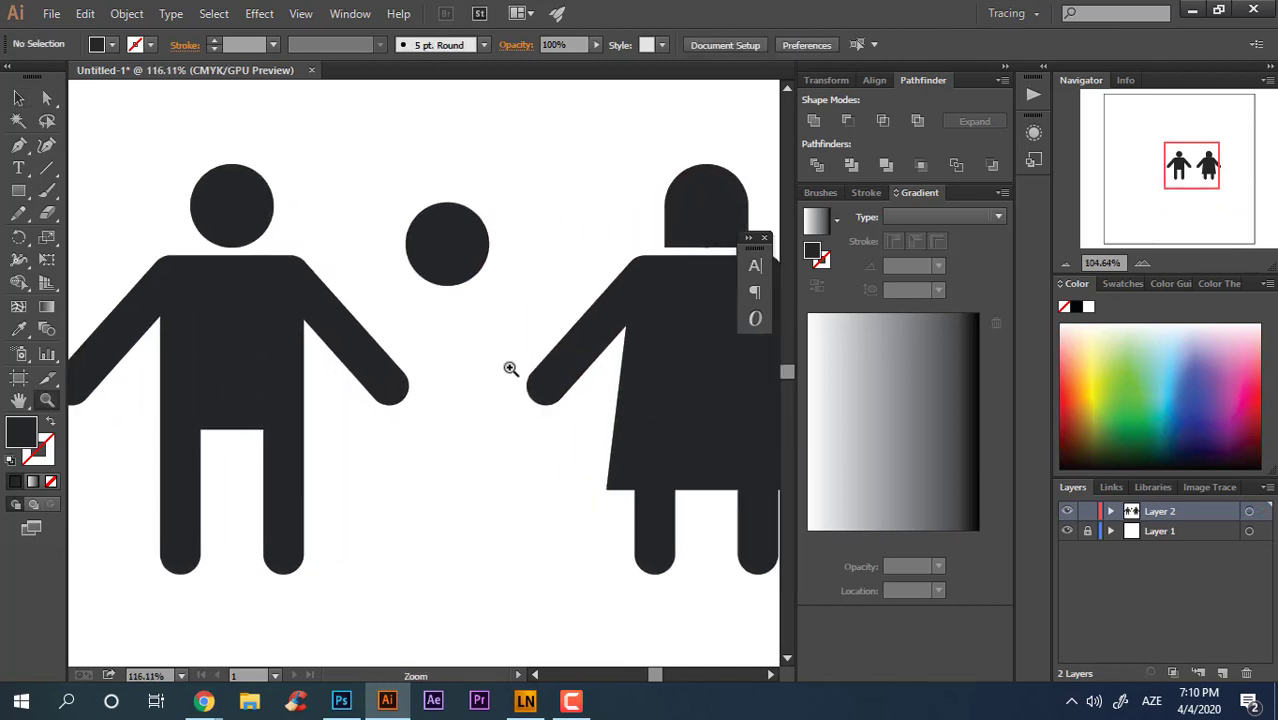
pyautogui.moveTo(452, 239); pyautogui.dragTo(475, 276)
pyautogui.click(512, 425)
# - Draw a horizontal rectangle about 93 by 28 pt beside the child's head as an arm and fully round its left end
pyautogui.press('z')
pyautogui.moveTo(511, 337); pyautogui.dragTo(592, 337)
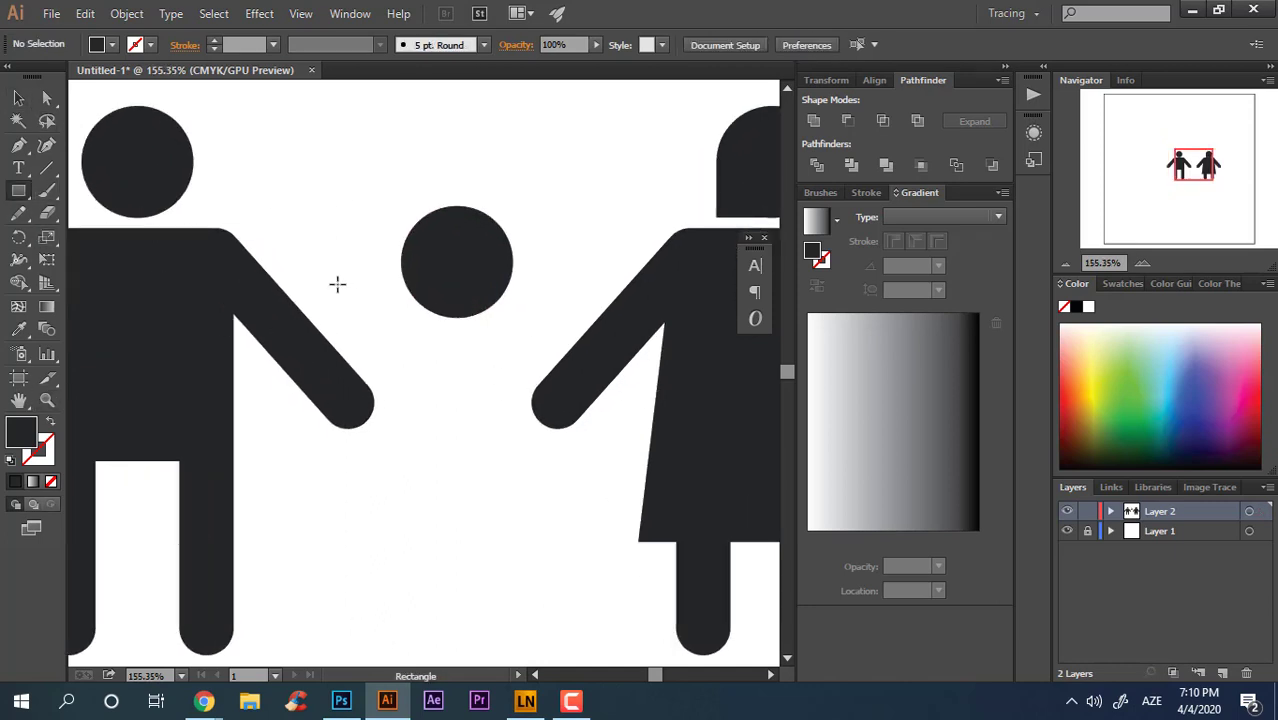
pyautogui.moveTo(281, 211); pyautogui.dragTo(418, 251)
pyautogui.press('a')
pyautogui.moveTo(281, 217); pyautogui.dragTo(437, 308)
pyautogui.click(18, 98)
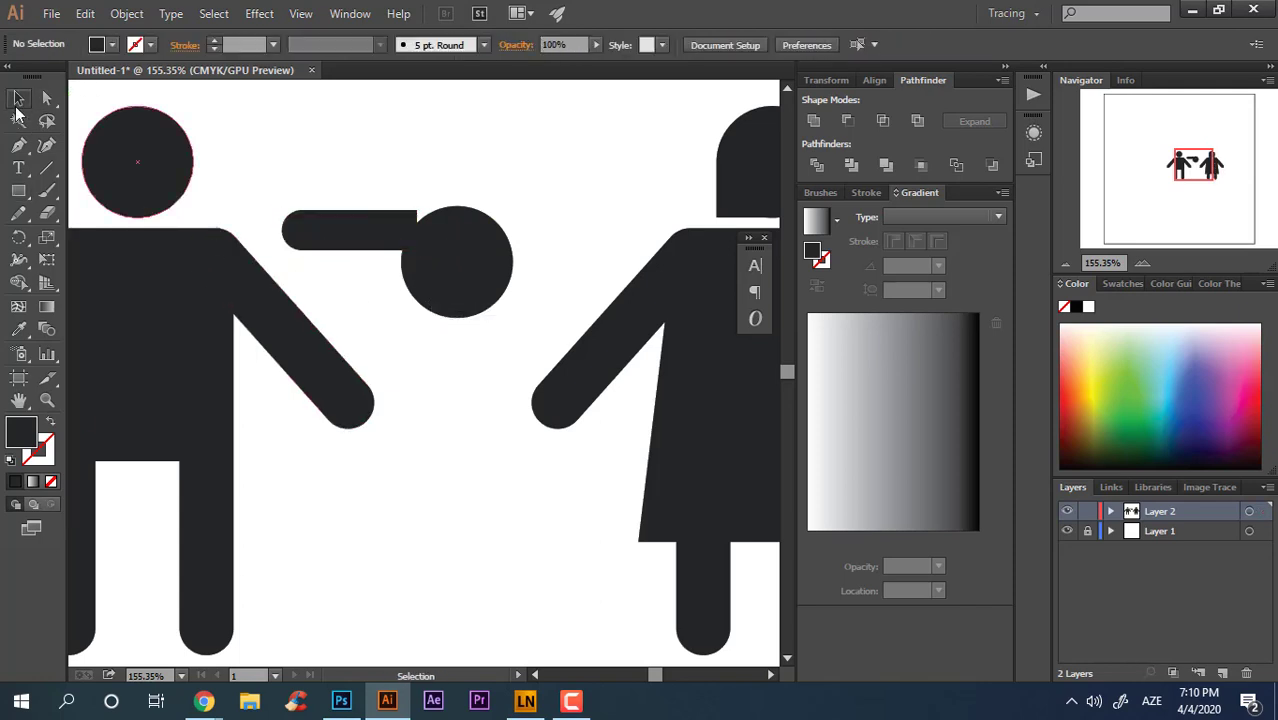
# - Rotate the child's arm clockwise to a downward diagonal and move it alongside the male figure's inner arm
pyautogui.click(400, 224)
pyautogui.moveTo(422, 203); pyautogui.dragTo(425, 265)
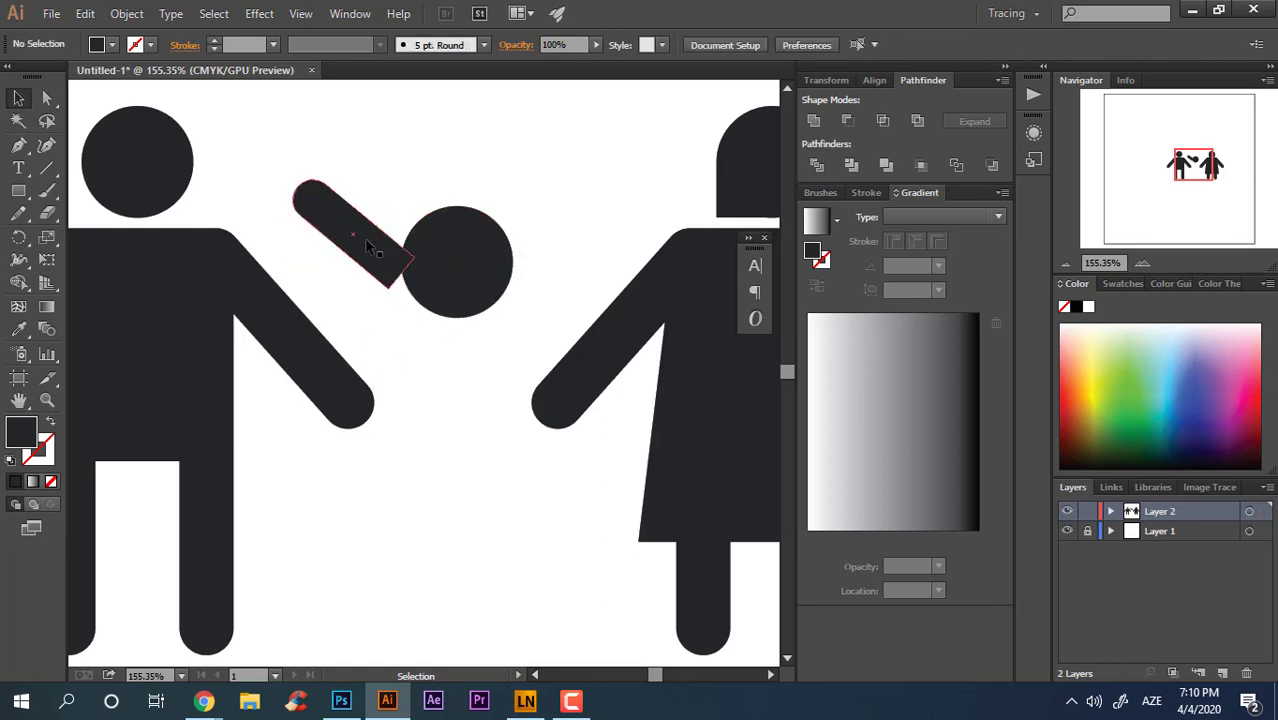
pyautogui.moveTo(361, 236)
pyautogui.mouseDown()
pyautogui.moveTo(374, 340)
pyautogui.moveTo(446, 381)
pyautogui.moveTo(401, 364)
pyautogui.mouseUp()
pyautogui.click(505, 416)
# - Fine-tune the rotation of the child's arm so that it runs parallel to the male figure's arm
pyautogui.press('z')
pyautogui.moveTo(410, 392); pyautogui.dragTo(470, 392)
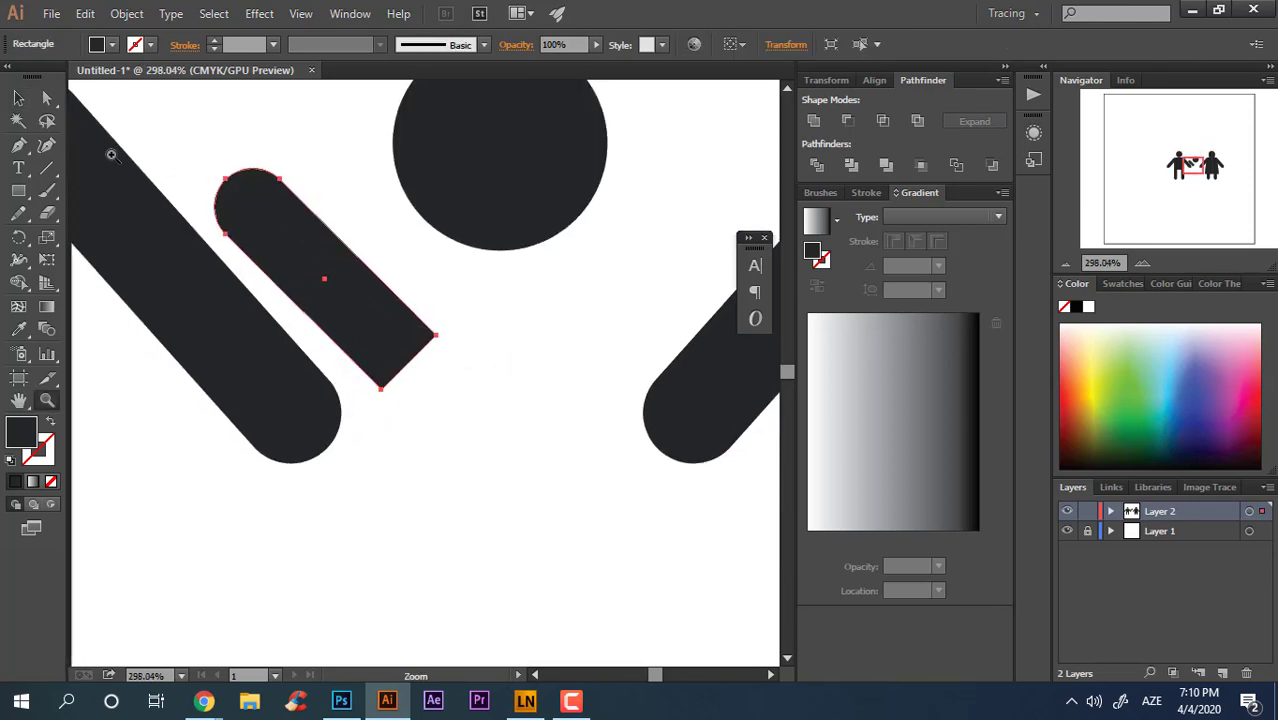
pyautogui.click(17, 99)
pyautogui.moveTo(445, 338); pyautogui.dragTo(438, 346)
pyautogui.click(537, 417)
pyautogui.click(553, 420)
# - Place a copy of the child's arm, reflected across the vertical axis, alongside the female figure's inner arm
pyautogui.press('z')
pyautogui.moveTo(547, 395); pyautogui.dragTo(506, 304)
pyautogui.rightClick(506, 304)
pyautogui.moveTo(600, 549)
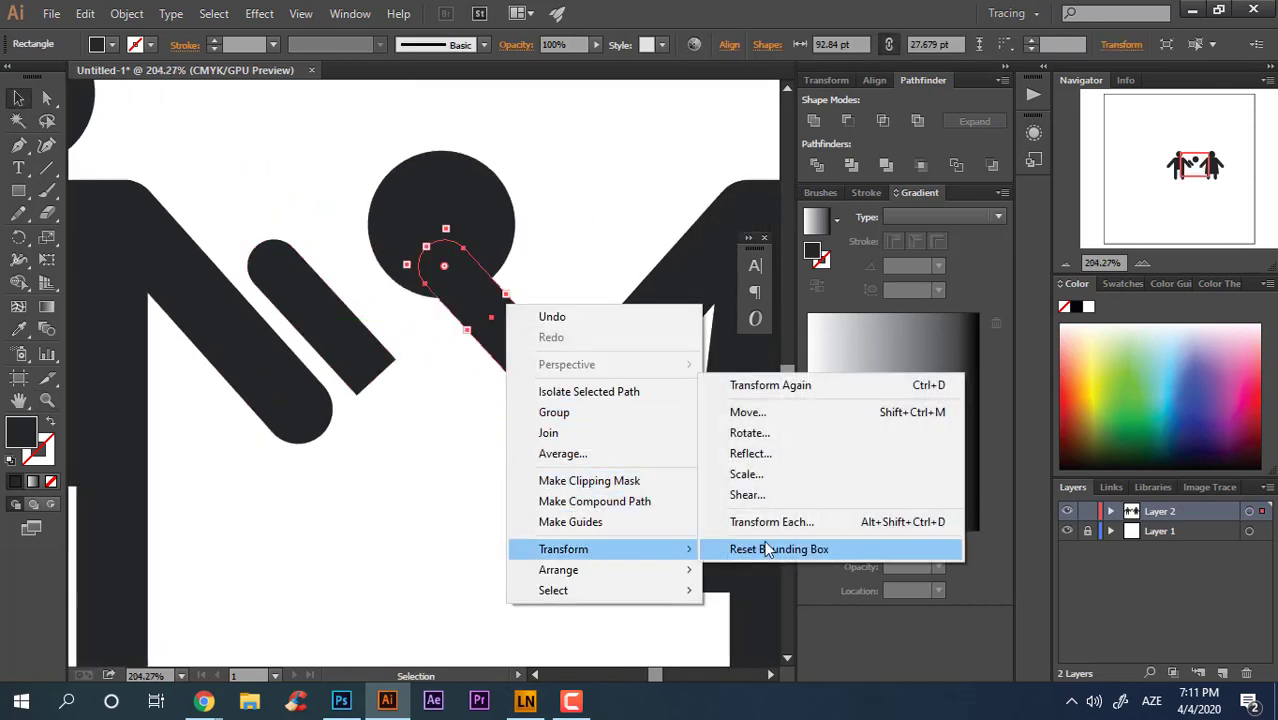
pyautogui.click(750, 453)
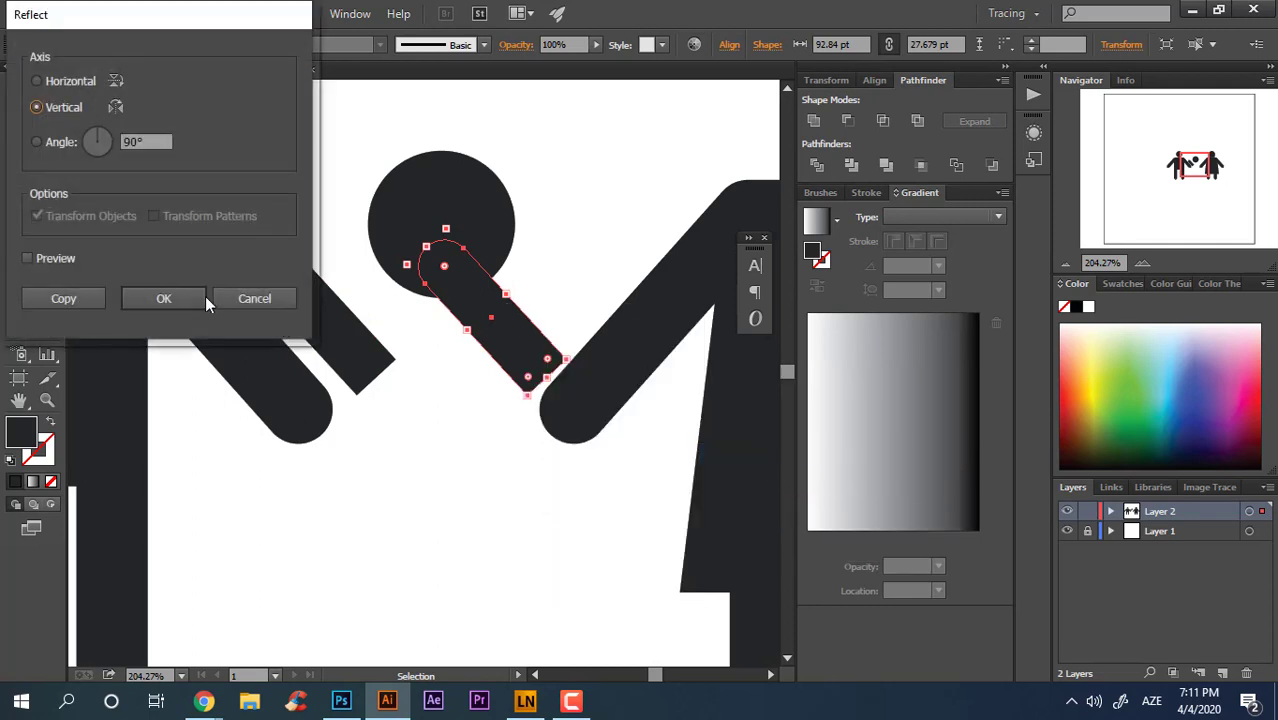
pyautogui.click(204, 300)
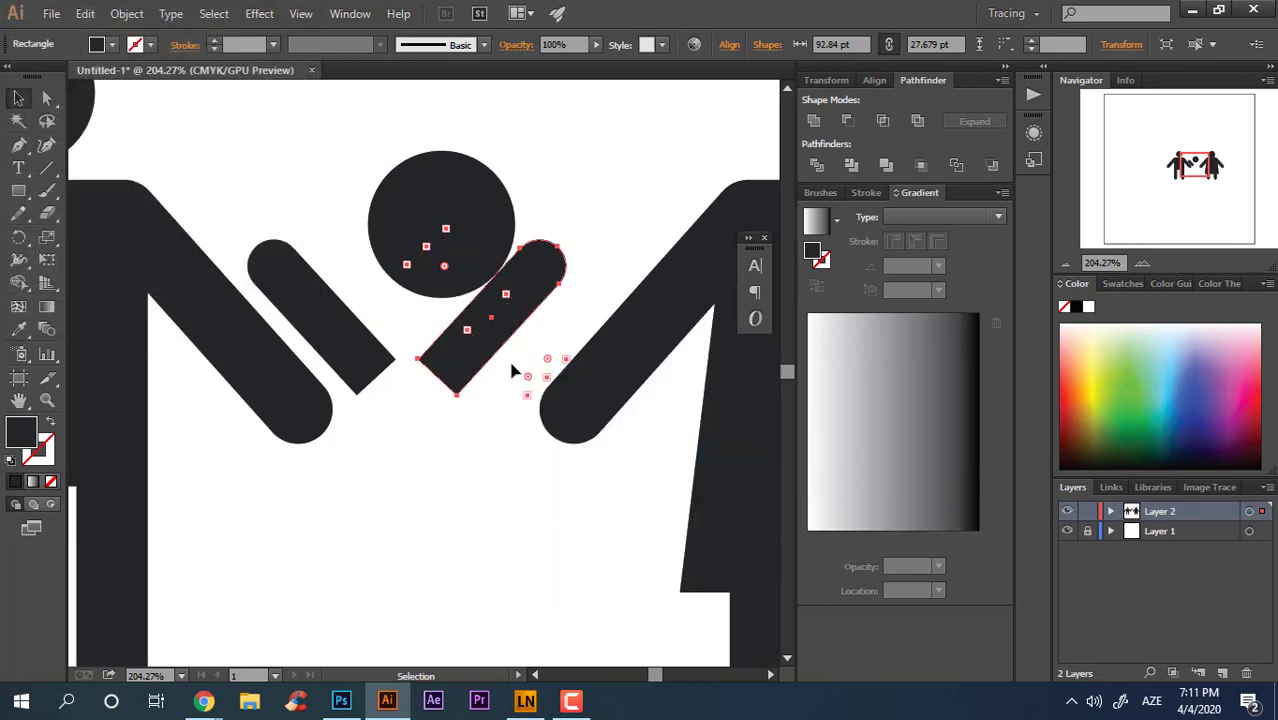
pyautogui.moveTo(511, 371); pyautogui.dragTo(540, 364)
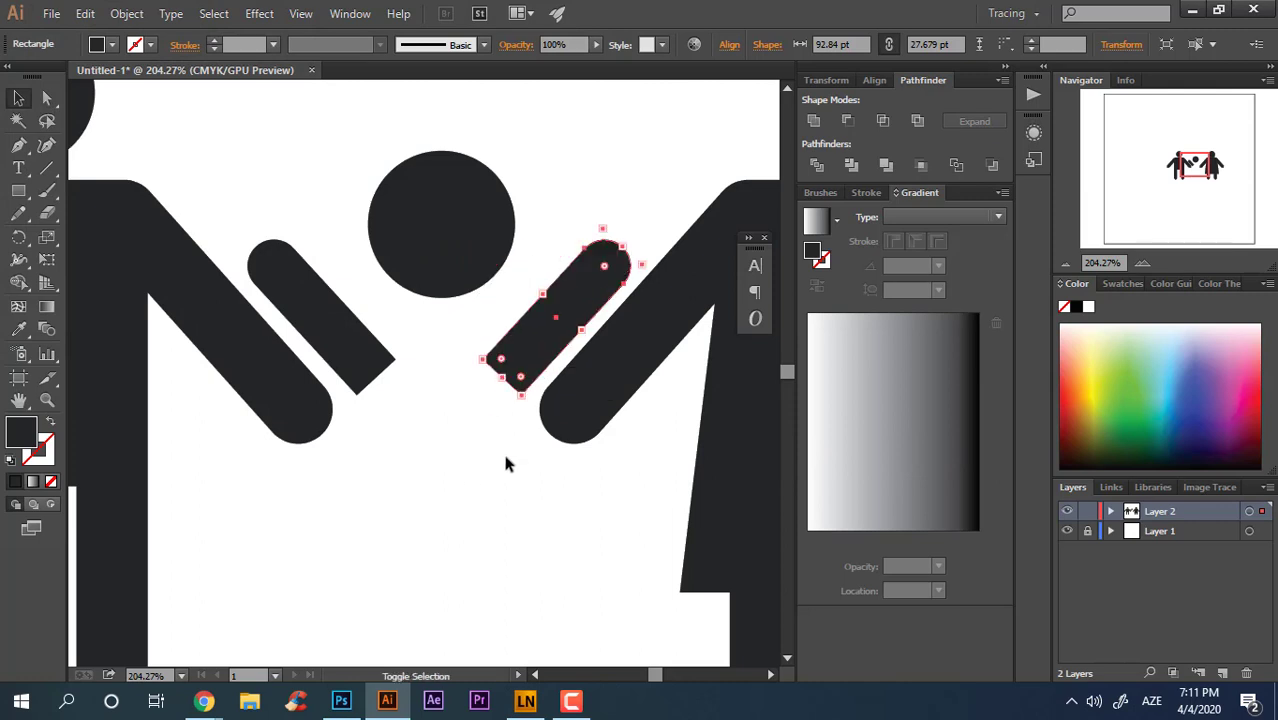
pyautogui.click(506, 457)
# - Group the child's two arms
pyautogui.press('z')
pyautogui.keyDown('alt'); pyautogui.click(510, 453); pyautogui.keyUp('alt')
pyautogui.click(535, 378)
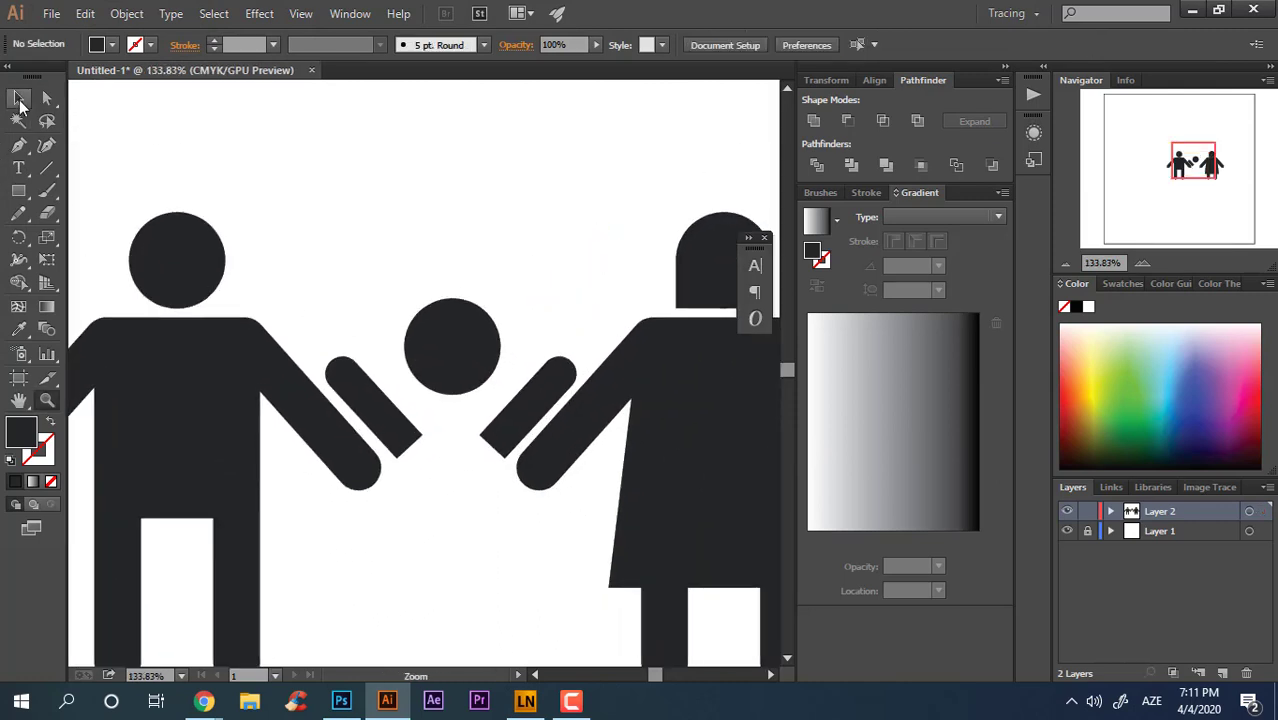
pyautogui.click(380, 422)
pyautogui.keyDown('shift'); pyautogui.click(508, 420); pyautogui.keyUp('shift')
pyautogui.rightClick(486, 432)
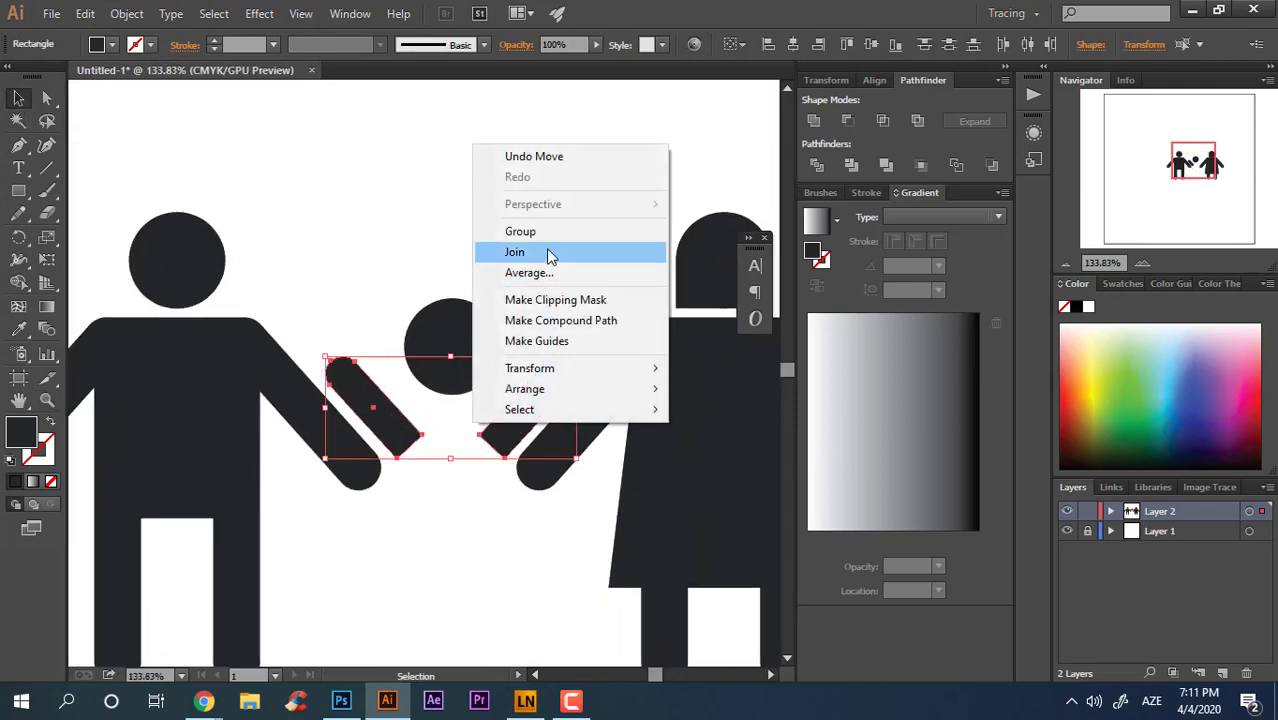
pyautogui.click(520, 231)
# - Align the grouped arms and the child's head to each other by their horizontal centers
pyautogui.moveTo(460, 575); pyautogui.dragTo(414, 302)
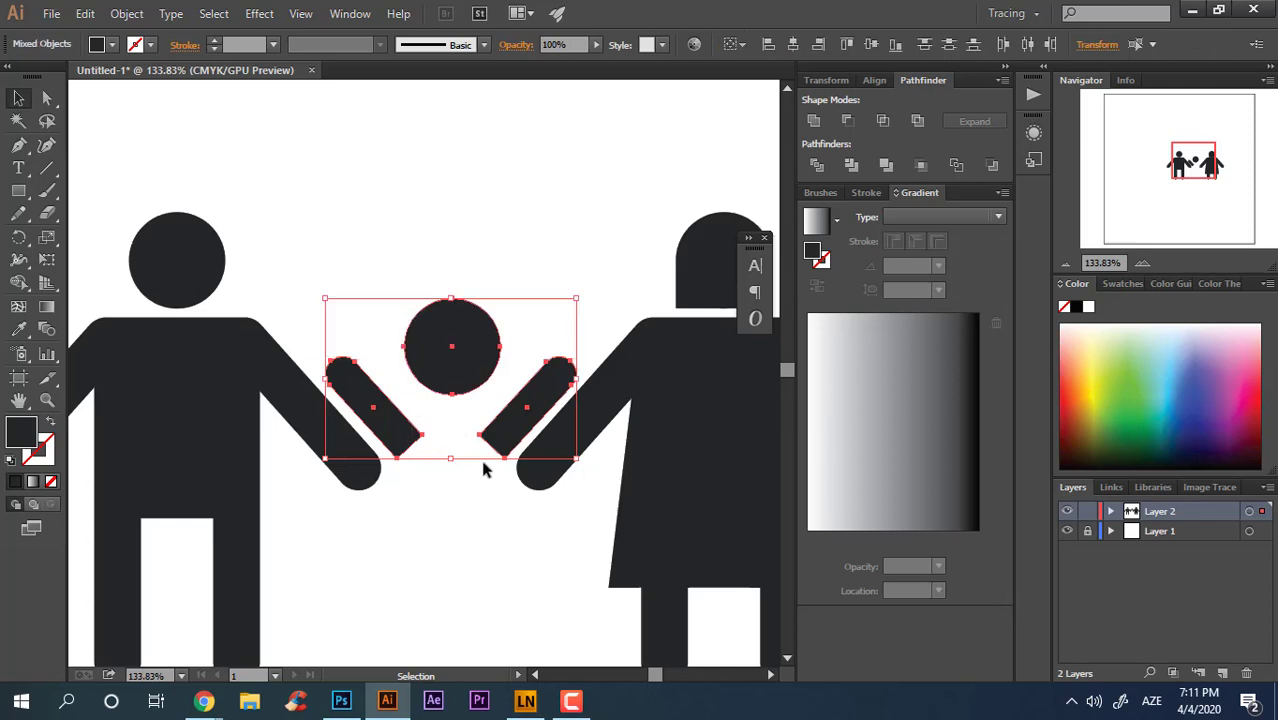
pyautogui.click(743, 45)
pyautogui.click(799, 46)
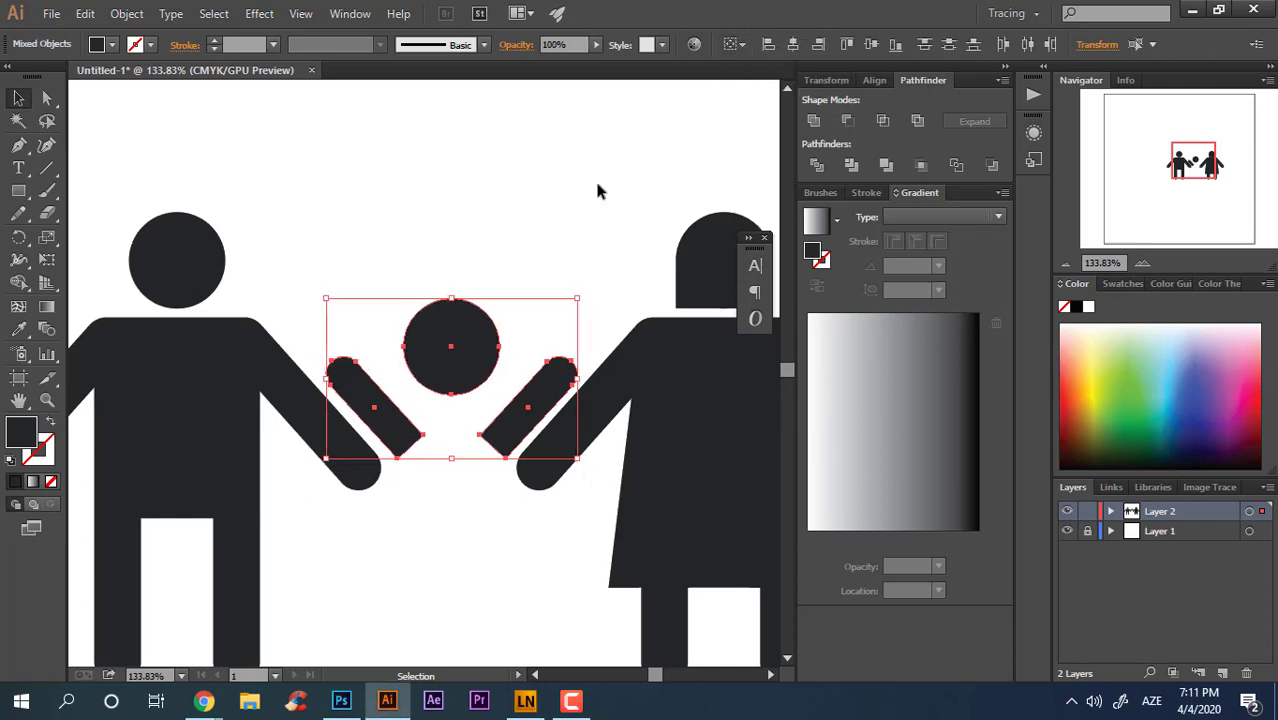
pyautogui.click(545, 222)
# - Draw a rectangle about 97 by 126 pt between the child's arms as the torso
pyautogui.moveTo(448, 345); pyautogui.dragTo(405, 339)
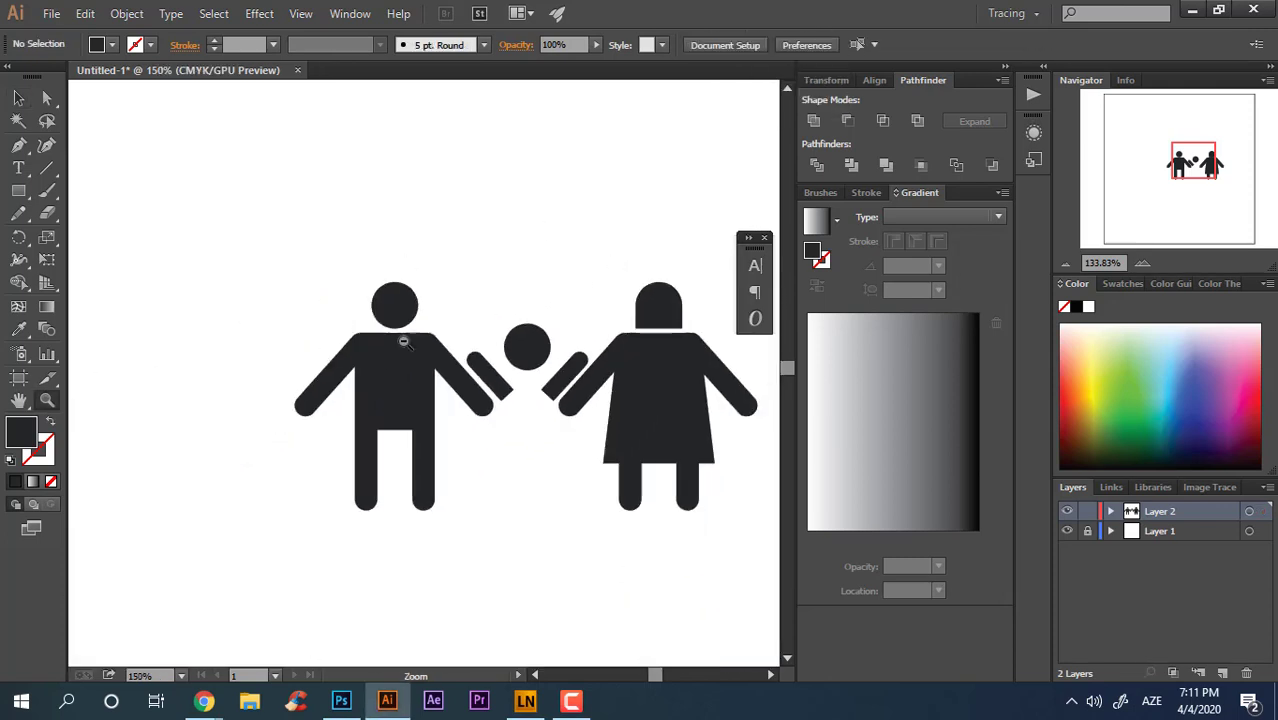
pyautogui.moveTo(522, 367); pyautogui.dragTo(435, 279)
pyautogui.moveTo(437, 280)
pyautogui.mouseDown()
pyautogui.moveTo(599, 385)
pyautogui.moveTo(700, 425)
pyautogui.mouseUp()
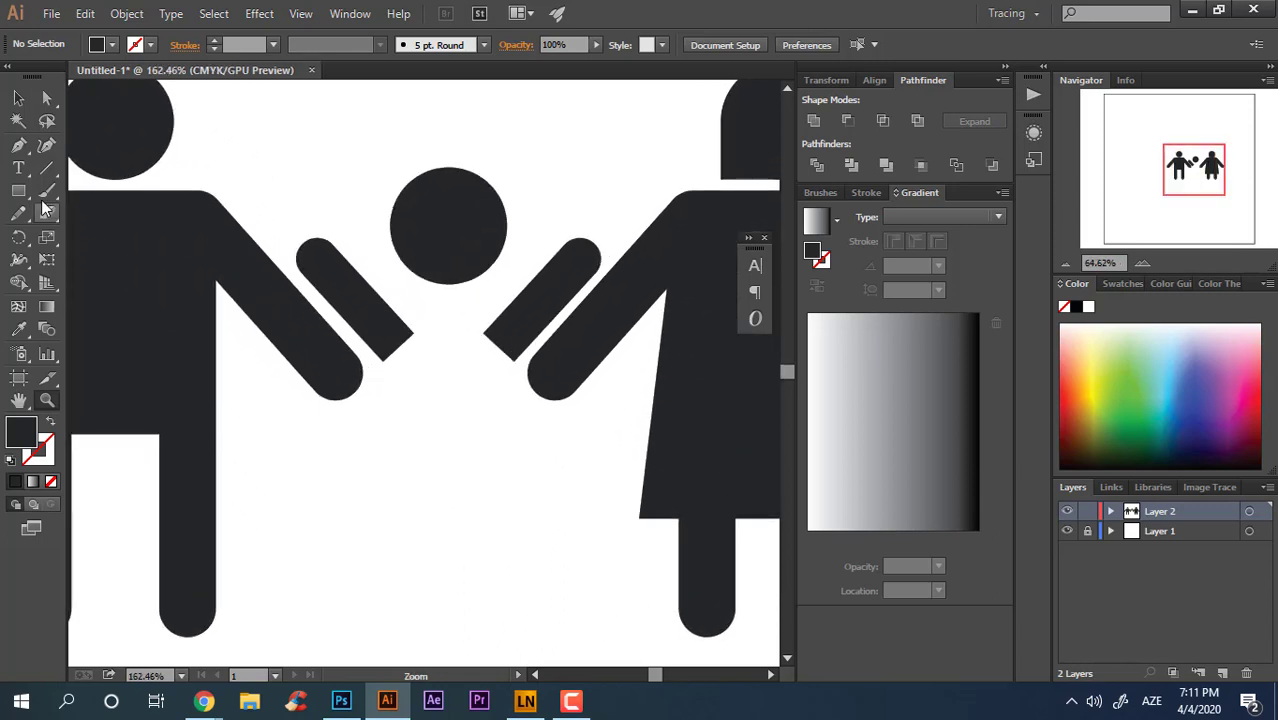
pyautogui.press('b')
pyautogui.click(14, 194)
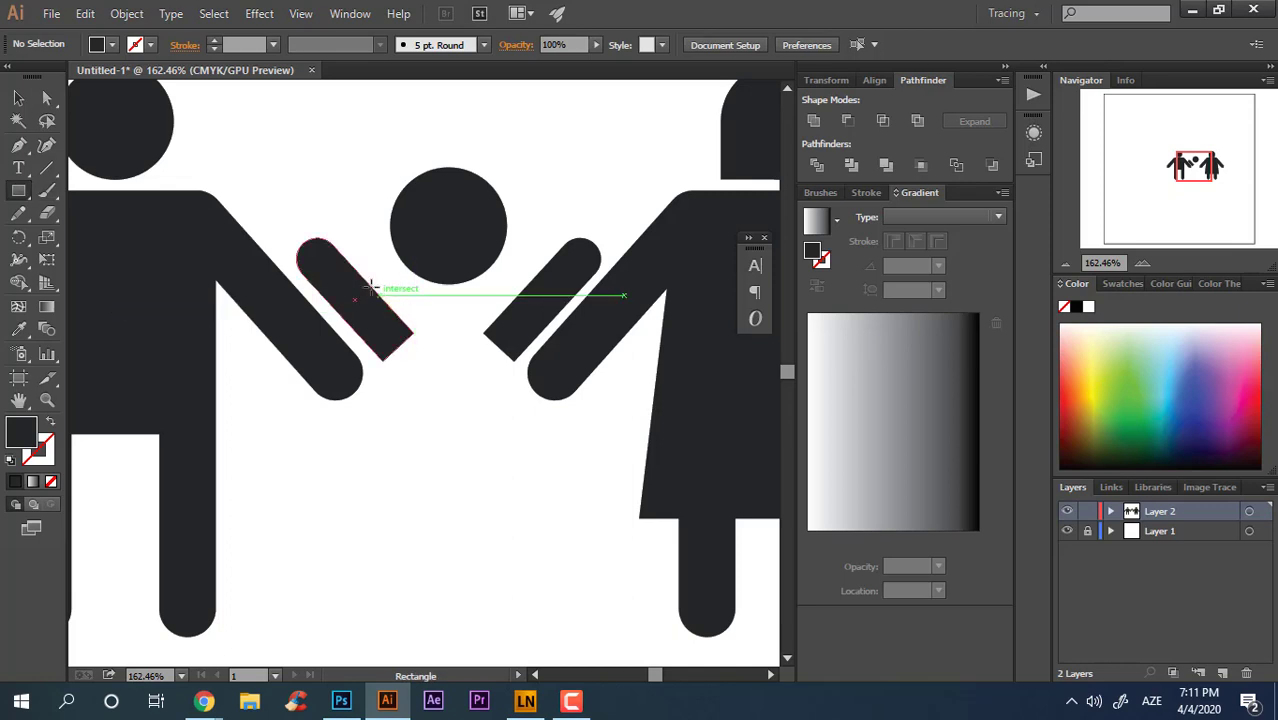
pyautogui.moveTo(371, 271); pyautogui.dragTo(519, 461)
# - Move the child's torso straight down to leave a small gap below the head
pyautogui.click(15, 99)
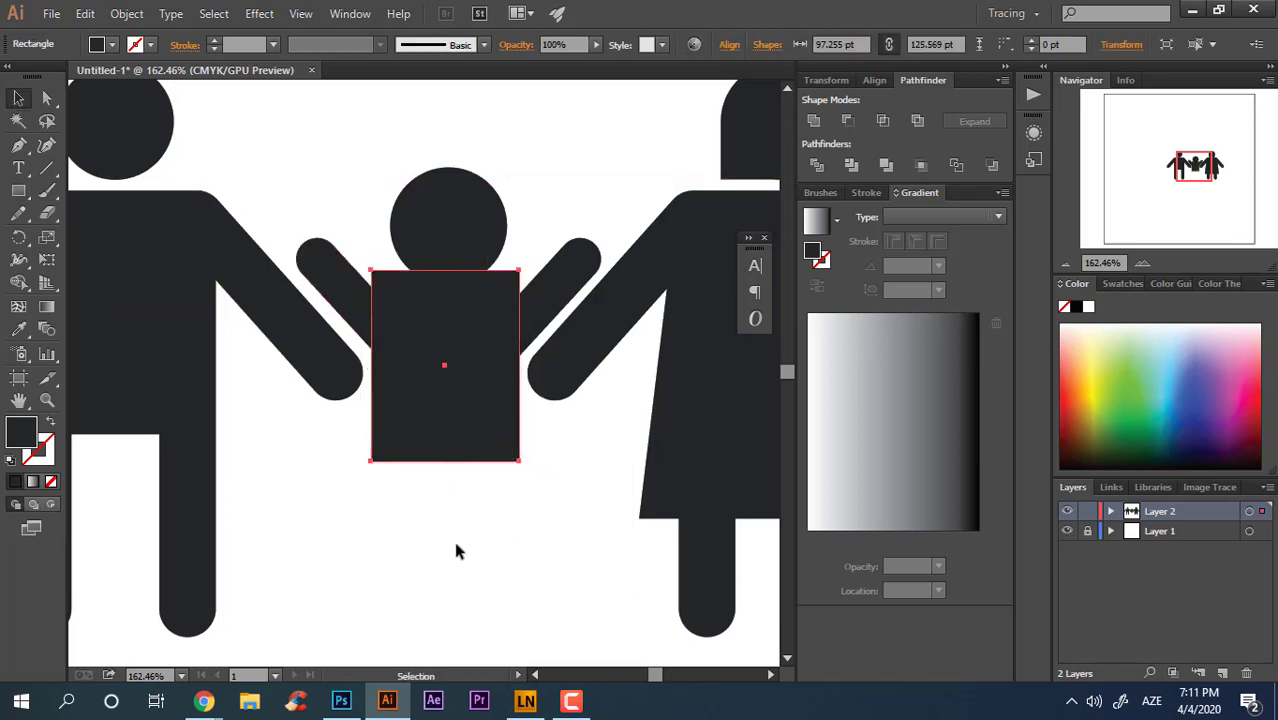
pyautogui.moveTo(487, 421); pyautogui.dragTo(487, 443)
pyautogui.click(517, 517)
# - Round all four corners of the child's torso to a radius of about 17 pt
pyautogui.click(476, 400)
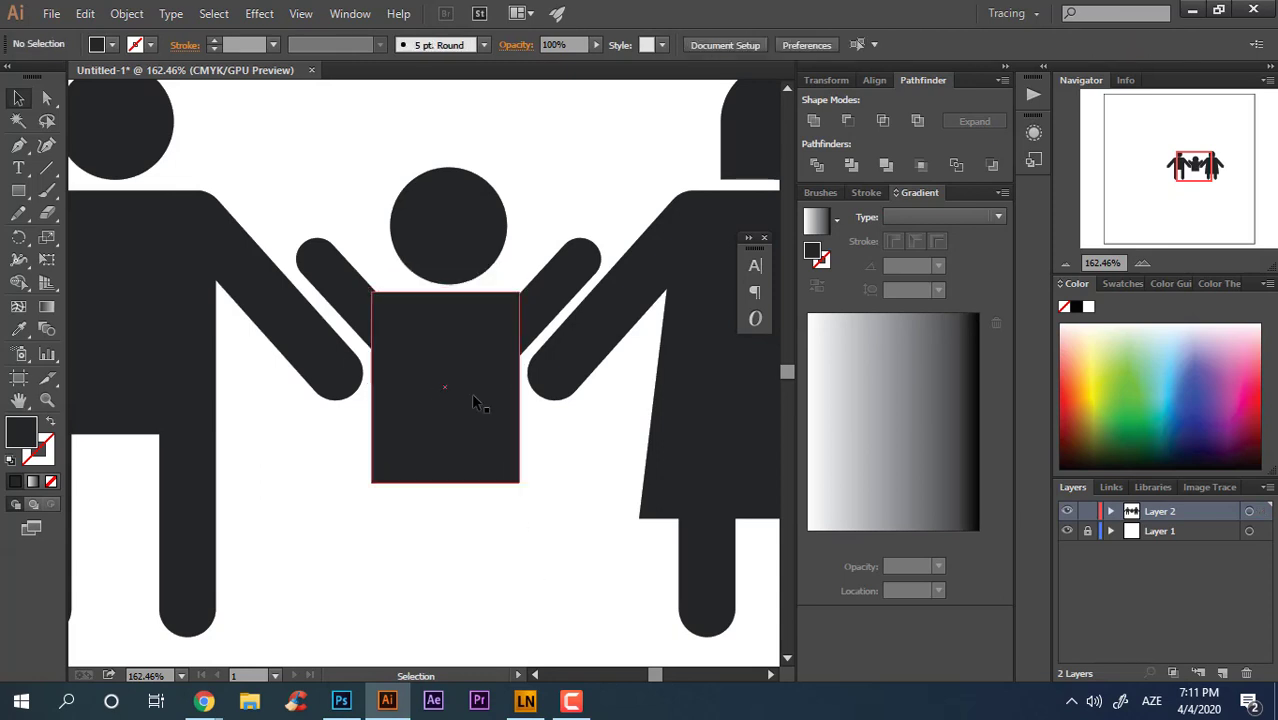
pyautogui.click(47, 99)
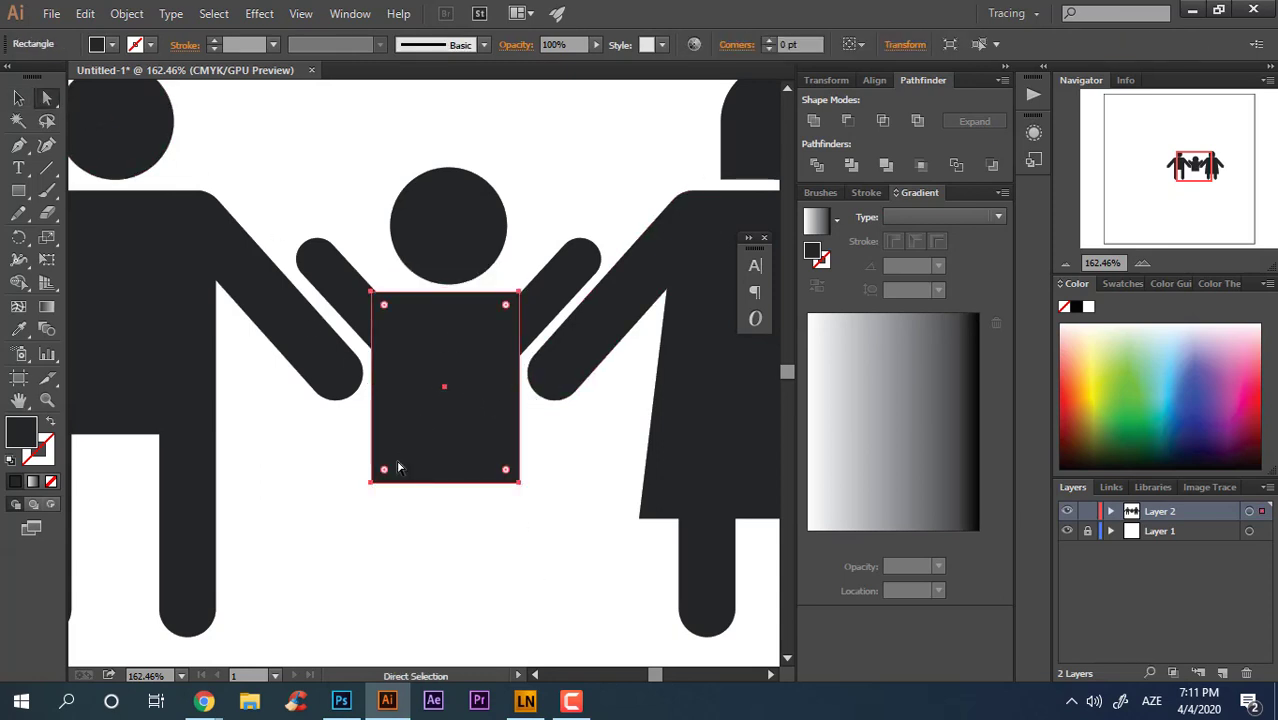
pyautogui.moveTo(386, 470); pyautogui.dragTo(399, 456)
pyautogui.click(18, 98)
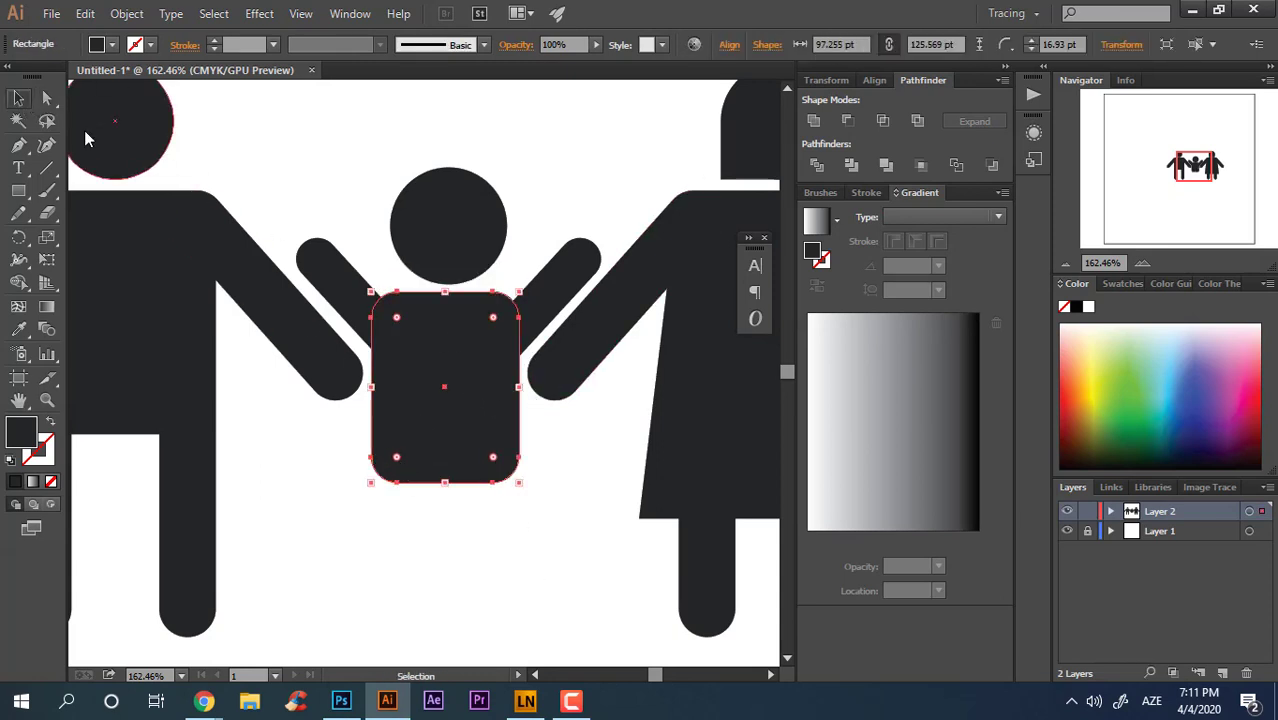
# - Align the child's arms, torso and head to each other by their horizontal centers
pyautogui.click(543, 432)
pyautogui.click(560, 300)
pyautogui.keyDown('shift'); pyautogui.click(330, 290); pyautogui.keyUp('shift')
pyautogui.keyDown('shift'); pyautogui.click(445, 420); pyautogui.keyUp('shift')
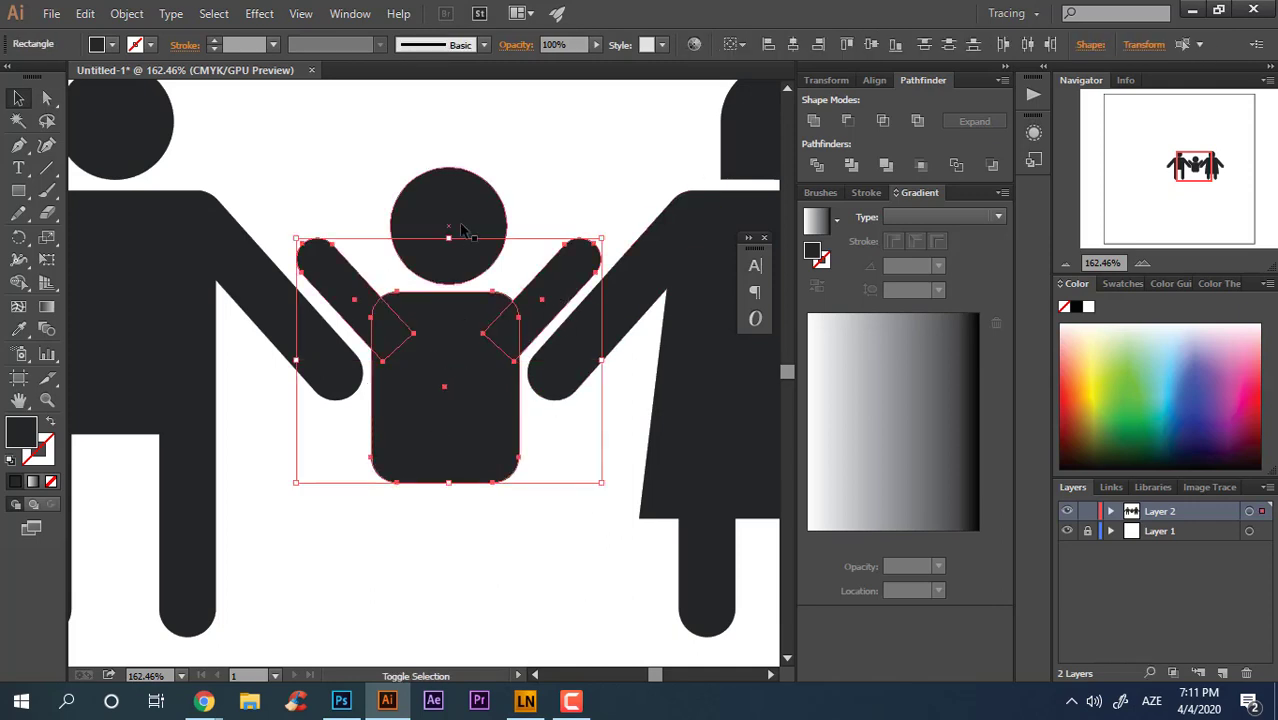
pyautogui.keyDown('shift'); pyautogui.click(448, 225); pyautogui.keyUp('shift')
pyautogui.click(793, 44)
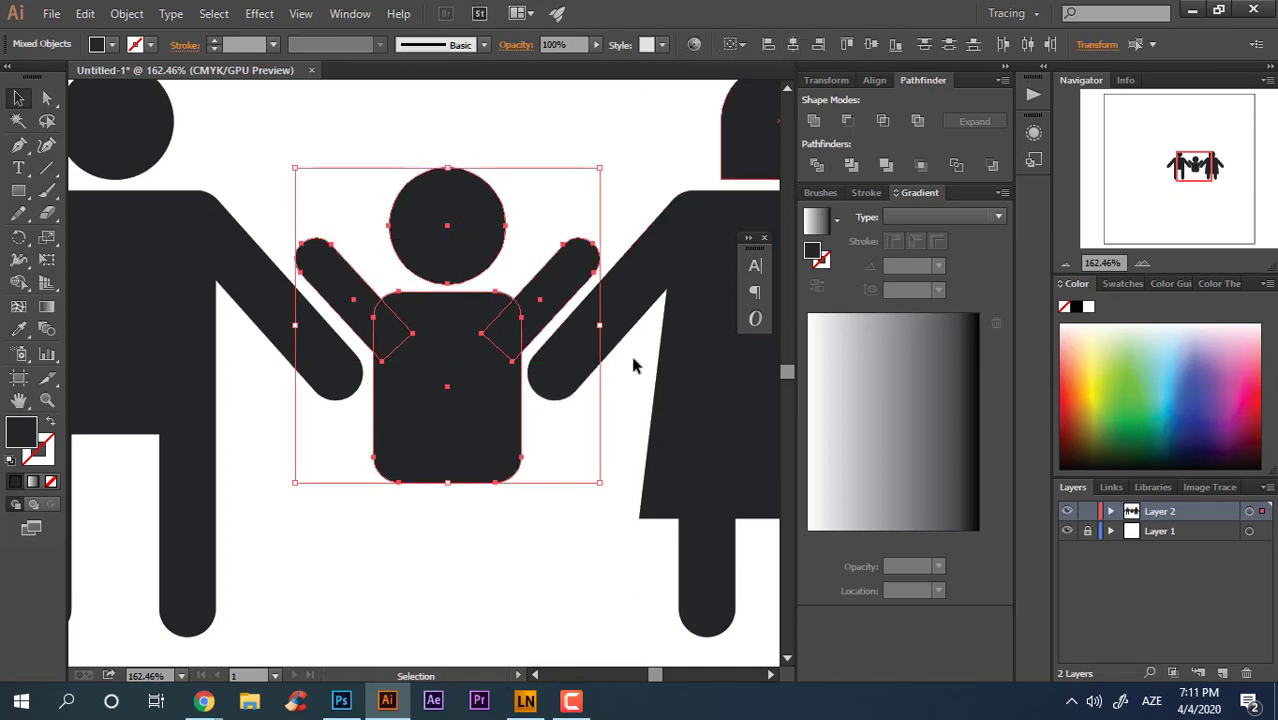
pyautogui.click(576, 550)
# - Copy the child's grouped arms straight down and reflect the copy across the horizontal axis to make legs
pyautogui.moveTo(525, 584); pyautogui.dragTo(545, 517)
pyautogui.press('z')
pyautogui.moveTo(562, 462)
pyautogui.mouseDown()
pyautogui.moveTo(502, 489)
pyautogui.moveTo(549, 467)
pyautogui.mouseUp()
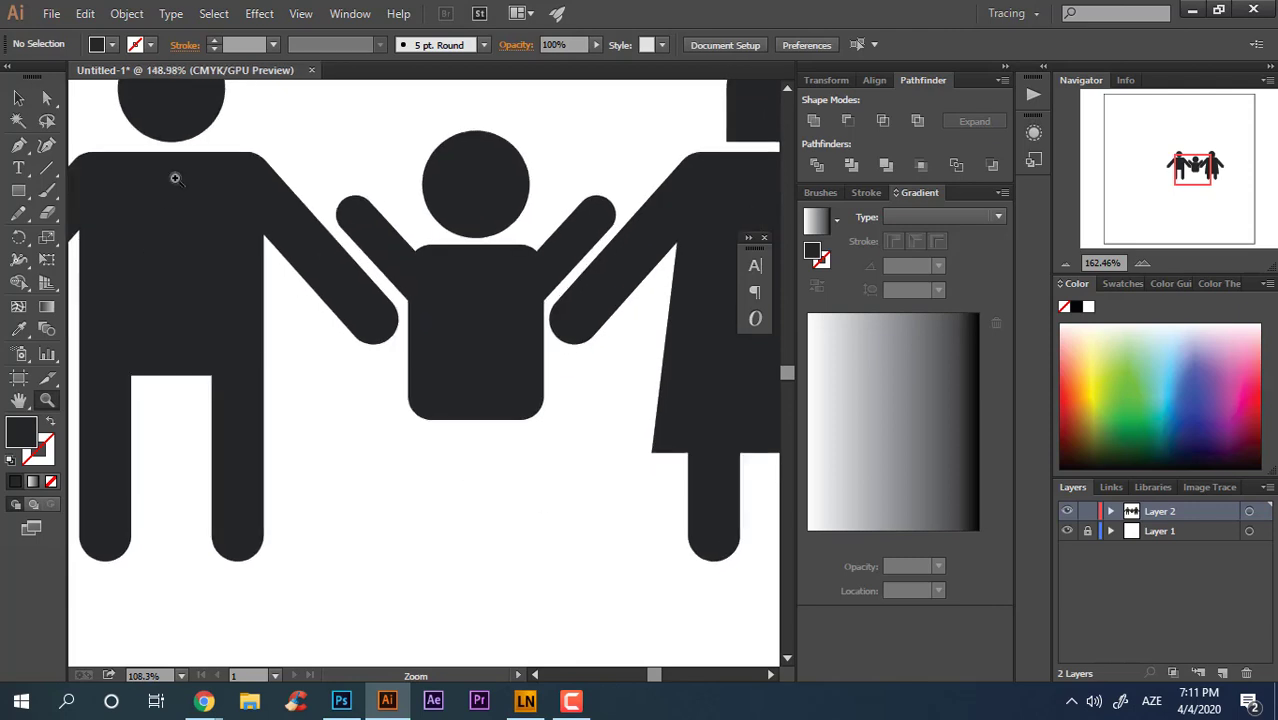
pyautogui.moveTo(572, 229); pyautogui.dragTo(560, 436)
pyautogui.rightClick(561, 449)
pyautogui.moveTo(700, 583)
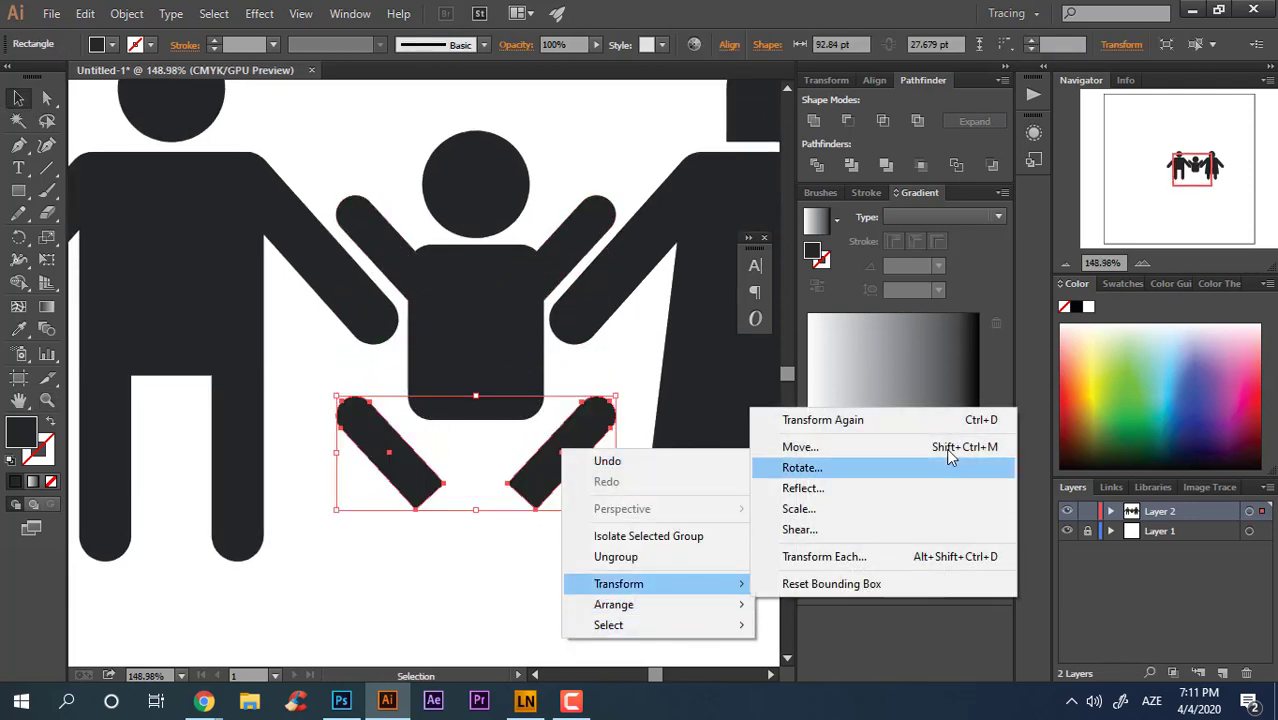
pyautogui.click(879, 490)
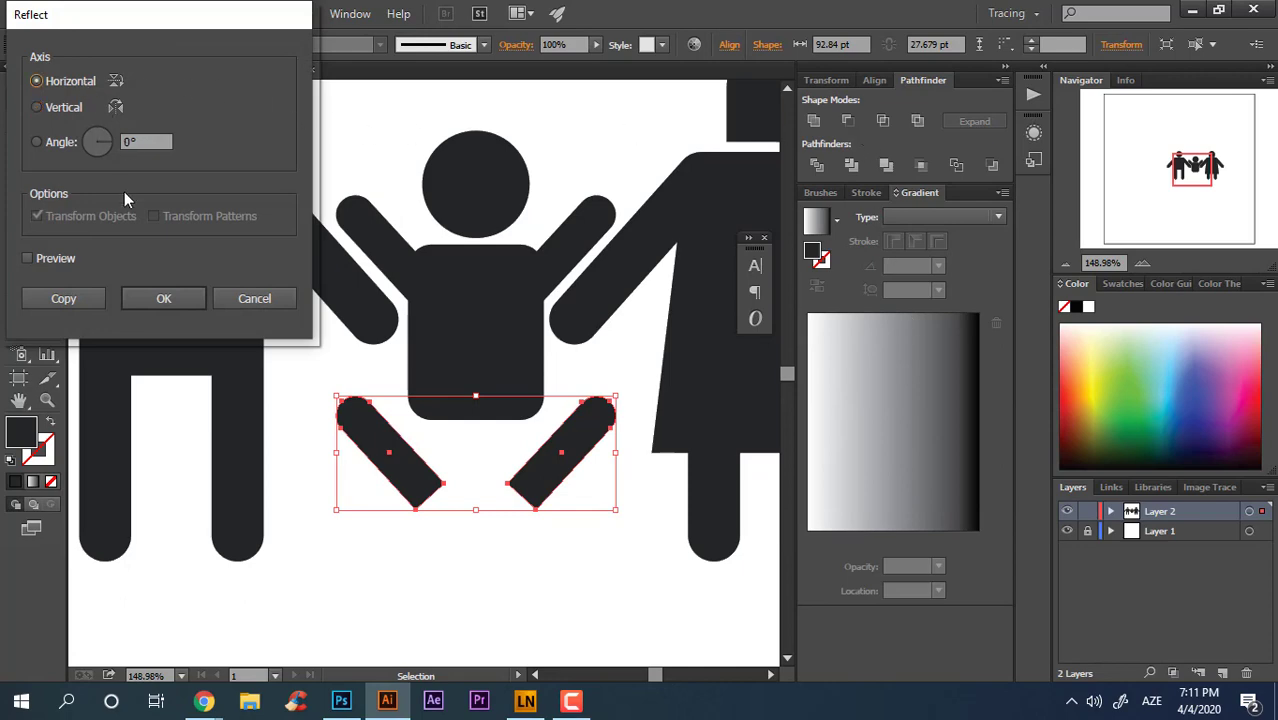
pyautogui.click(163, 298)
# - Move the child's legs straight up so they join the lower corners of the torso
pyautogui.moveTo(600, 488); pyautogui.dragTo(580, 448)
pyautogui.click(545, 536)
pyautogui.click(593, 554)
pyautogui.press('z')
pyautogui.moveTo(610, 533); pyautogui.dragTo(545, 536)
pyautogui.moveTo(624, 548); pyautogui.dragTo(555, 556)
pyautogui.moveTo(547, 540); pyautogui.dragTo(490, 423)
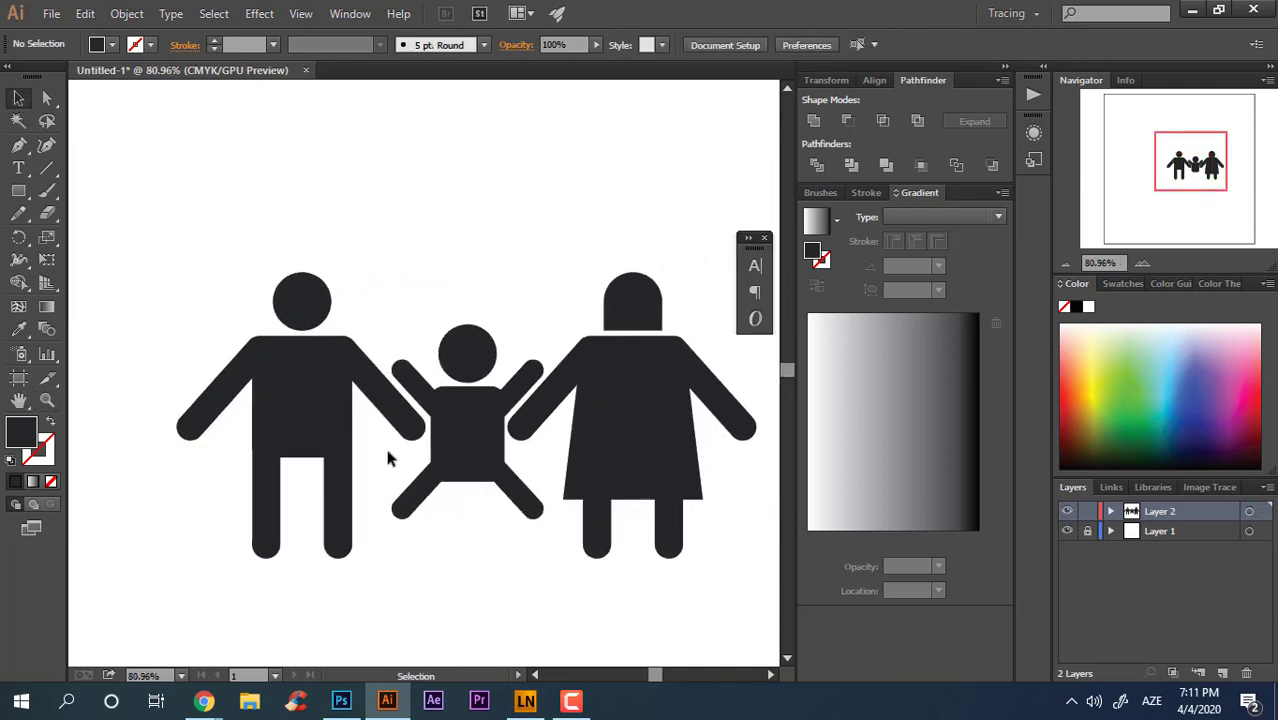
# - Move the child's head and torso together straight down by about 8 pt
pyautogui.moveTo(443, 341); pyautogui.dragTo(441, 338)
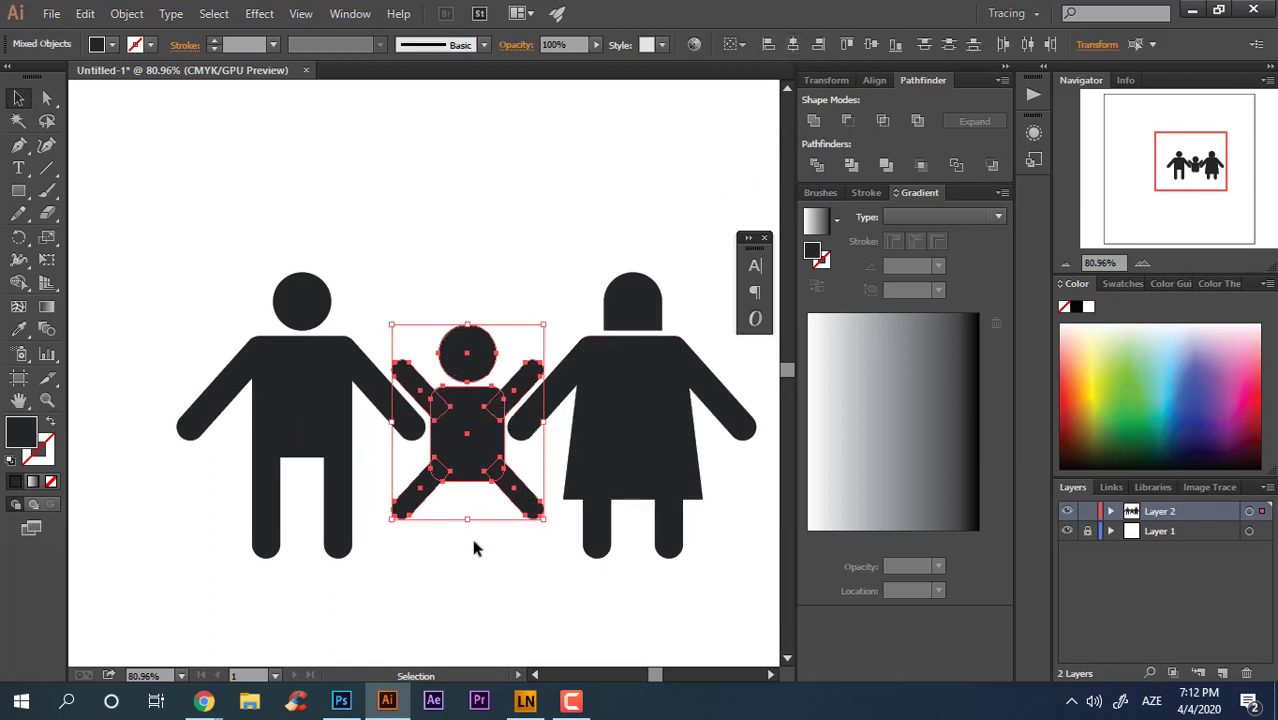
pyautogui.press('z')
pyautogui.moveTo(474, 515); pyautogui.dragTo(661, 581)
pyautogui.moveTo(483, 305); pyautogui.dragTo(437, 345)
pyautogui.moveTo(441, 395); pyautogui.dragTo(507, 429)
pyautogui.press('v')
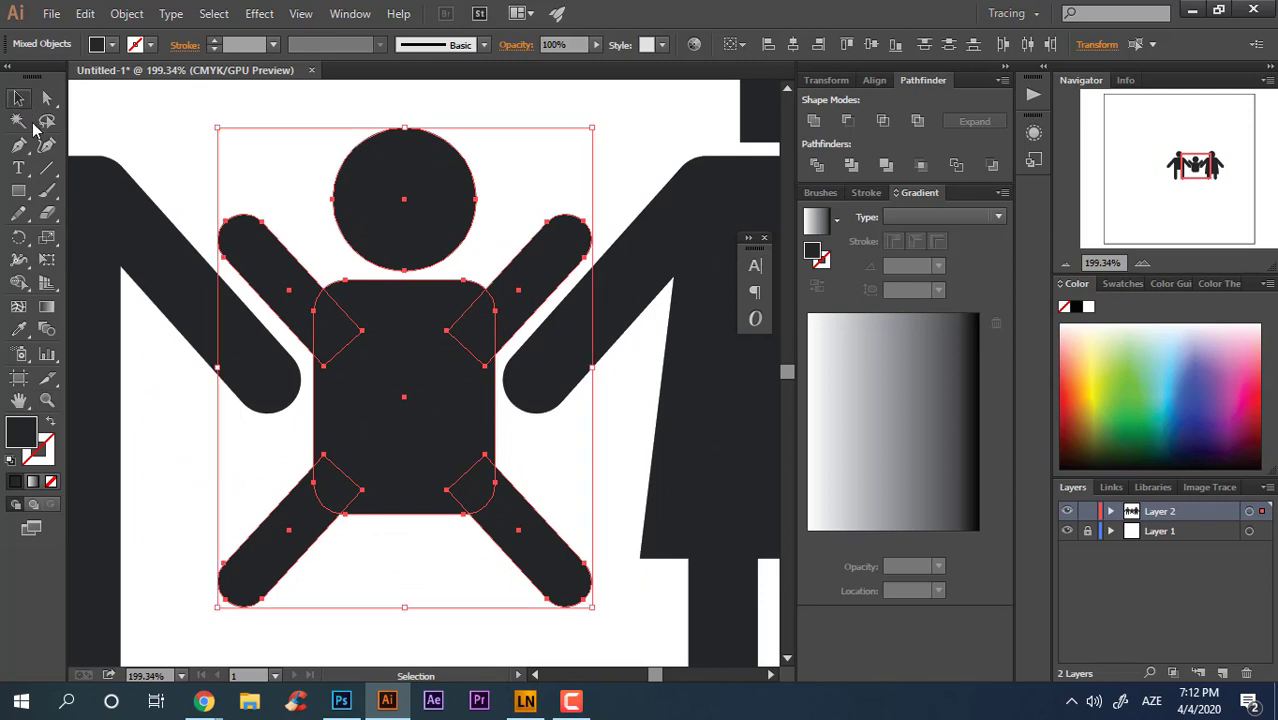
pyautogui.click(487, 183)
pyautogui.click(436, 218)
pyautogui.keyDown('shift'); pyautogui.click(424, 378); pyautogui.keyUp('shift')
pyautogui.moveTo(449, 410); pyautogui.dragTo(449, 426)
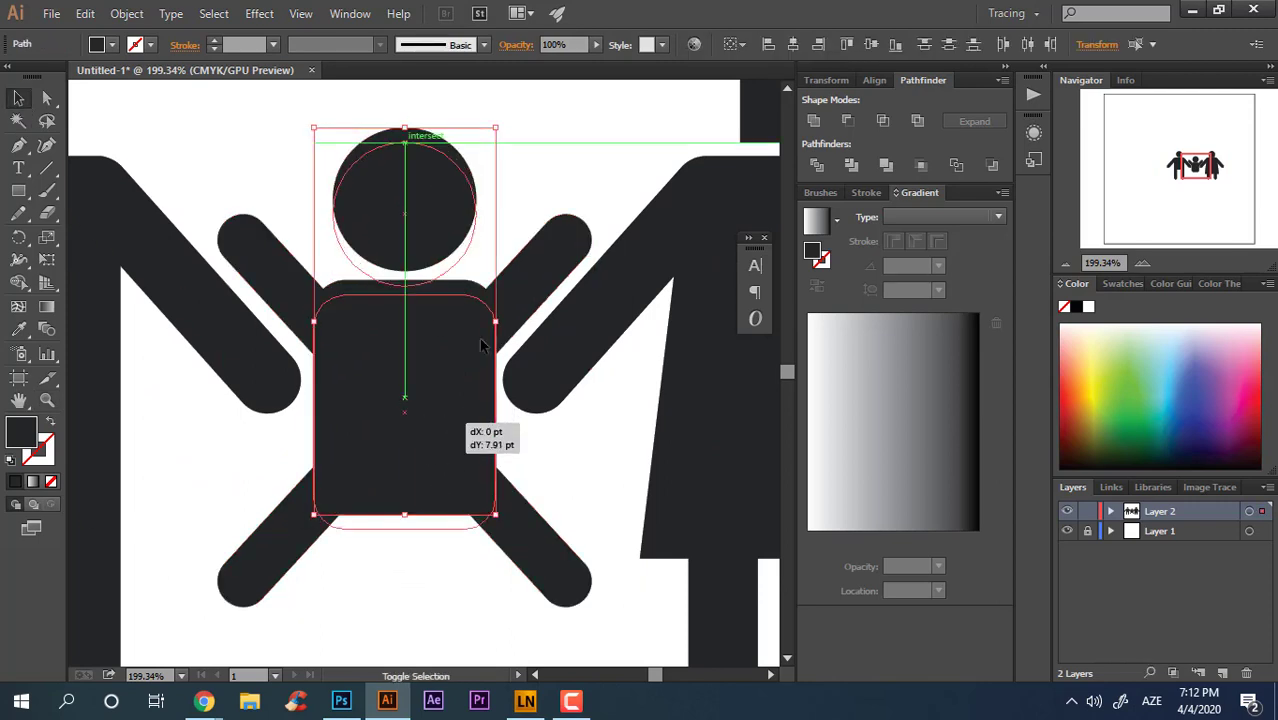
pyautogui.moveTo(480, 345); pyautogui.dragTo(480, 346)
pyautogui.click(522, 177)
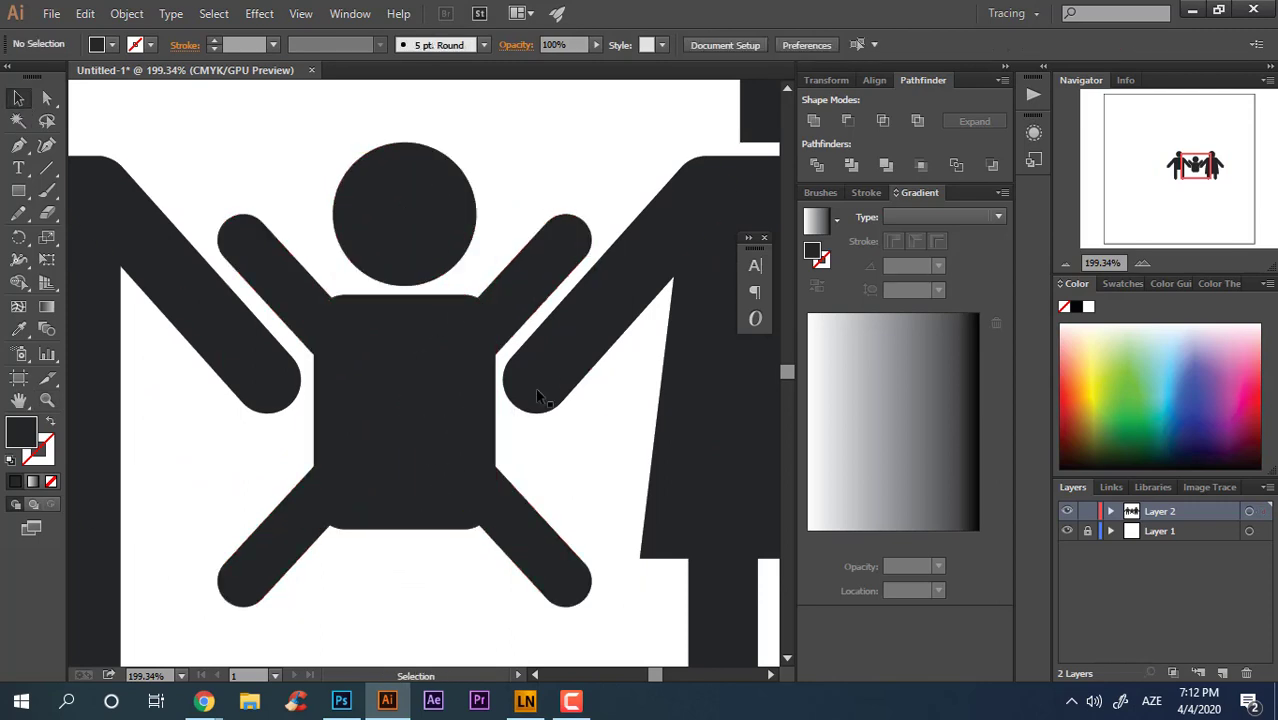
# - Try the child's head and torso slightly lower and return them to their previous height
pyautogui.moveTo(434, 121); pyautogui.dragTo(414, 357)
pyautogui.moveTo(414, 419); pyautogui.dragTo(416, 432)
pyautogui.click(555, 165)
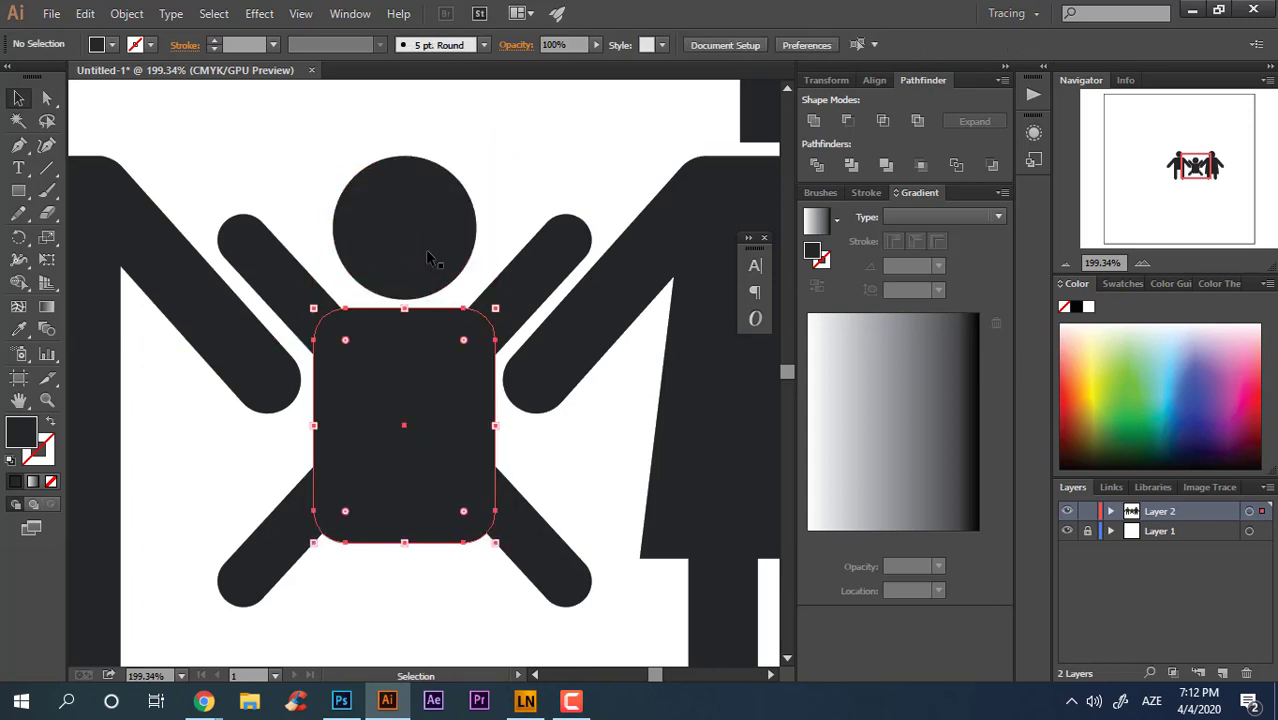
pyautogui.keyDown('shift'); pyautogui.click(427, 258); pyautogui.keyUp('shift')
pyautogui.moveTo(440, 486); pyautogui.dragTo(453, 461)
pyautogui.click(550, 171)
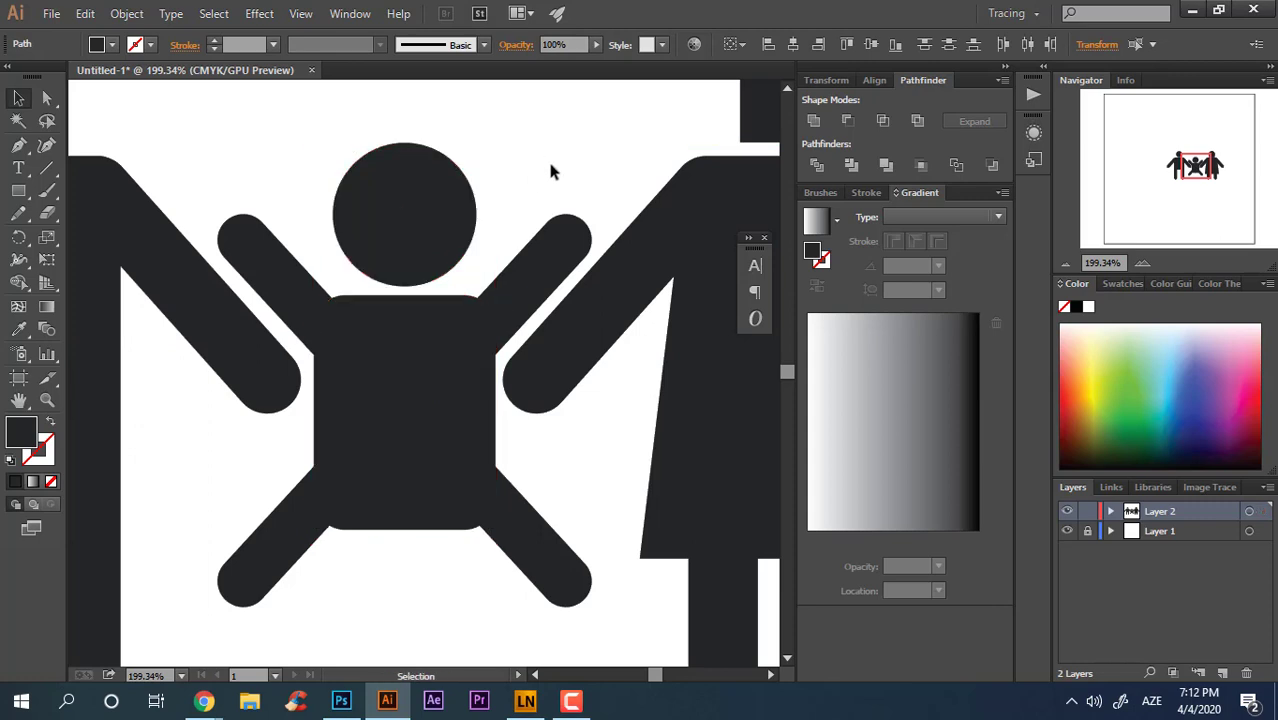
# - Move the child's legs straight down by about 11 pt
pyautogui.press('z')
pyautogui.moveTo(550, 171); pyautogui.dragTo(521, 546)
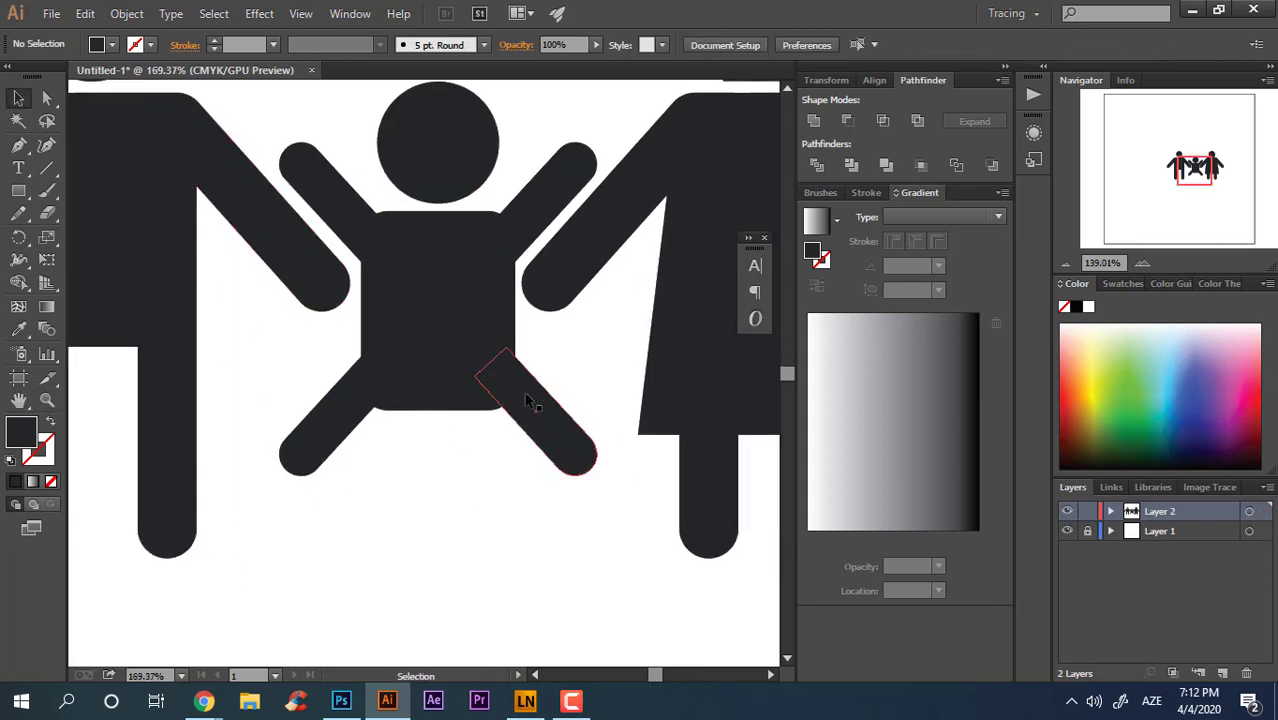
pyautogui.moveTo(546, 430)
pyautogui.mouseDown()
pyautogui.moveTo(545, 498)
pyautogui.moveTo(544, 434)
pyautogui.moveTo(546, 448)
pyautogui.mouseUp()
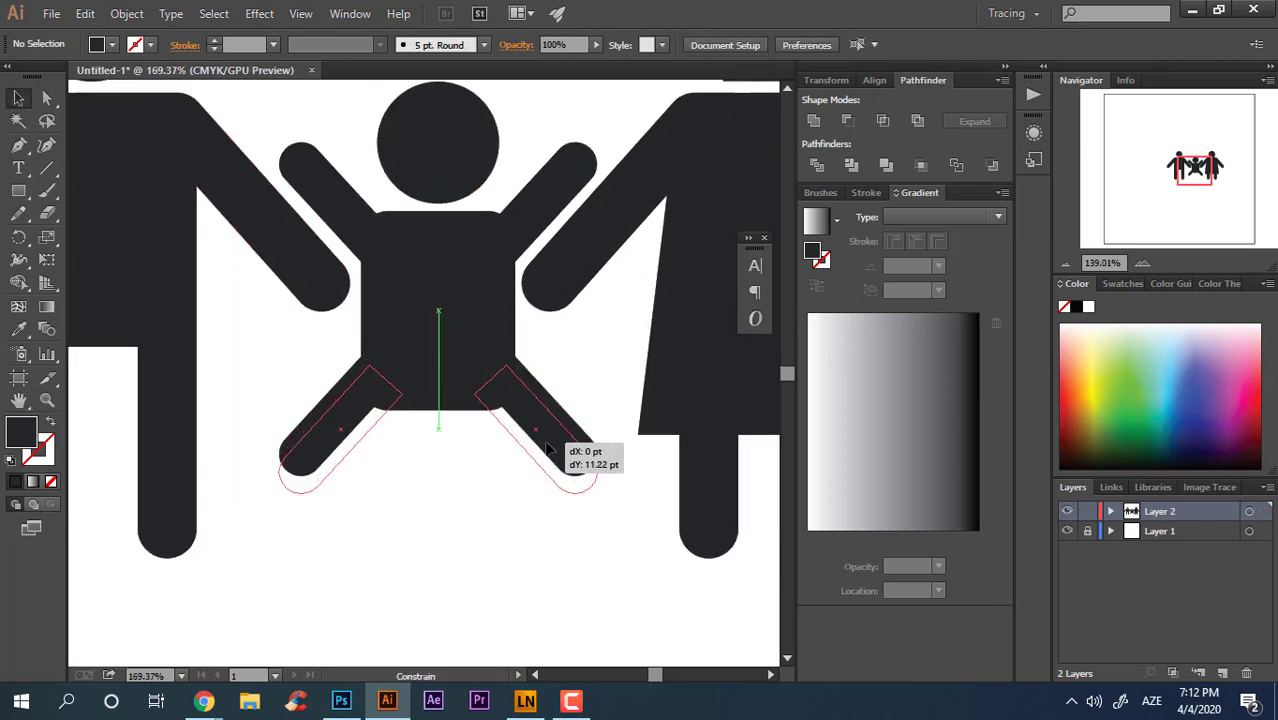
pyautogui.moveTo(541, 492); pyautogui.dragTo(541, 493)
pyautogui.click(530, 500)
pyautogui.press('z')
pyautogui.moveTo(501, 507); pyautogui.dragTo(292, 514)
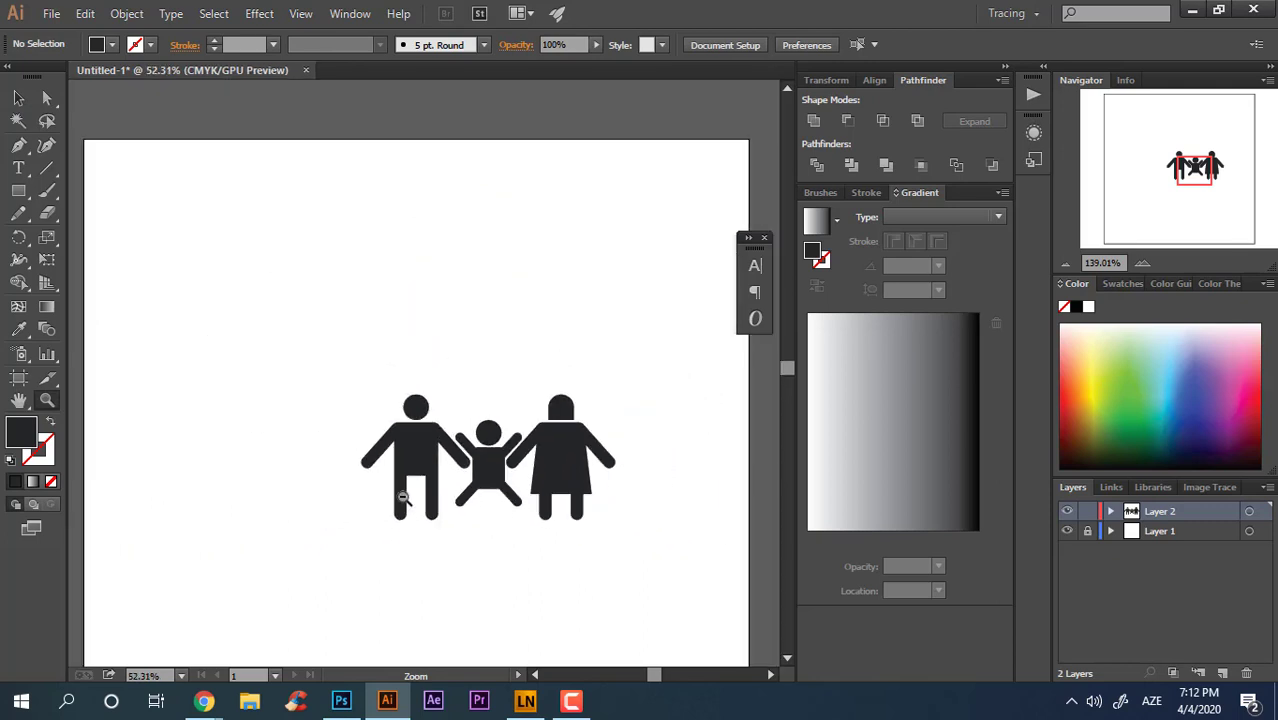
# - Square off the corners of the child's torso by reducing their radius to 0 pt
pyautogui.moveTo(402, 497); pyautogui.dragTo(288, 310)
pyautogui.click(46, 97)
pyautogui.click(455, 440)
pyautogui.click(18, 98)
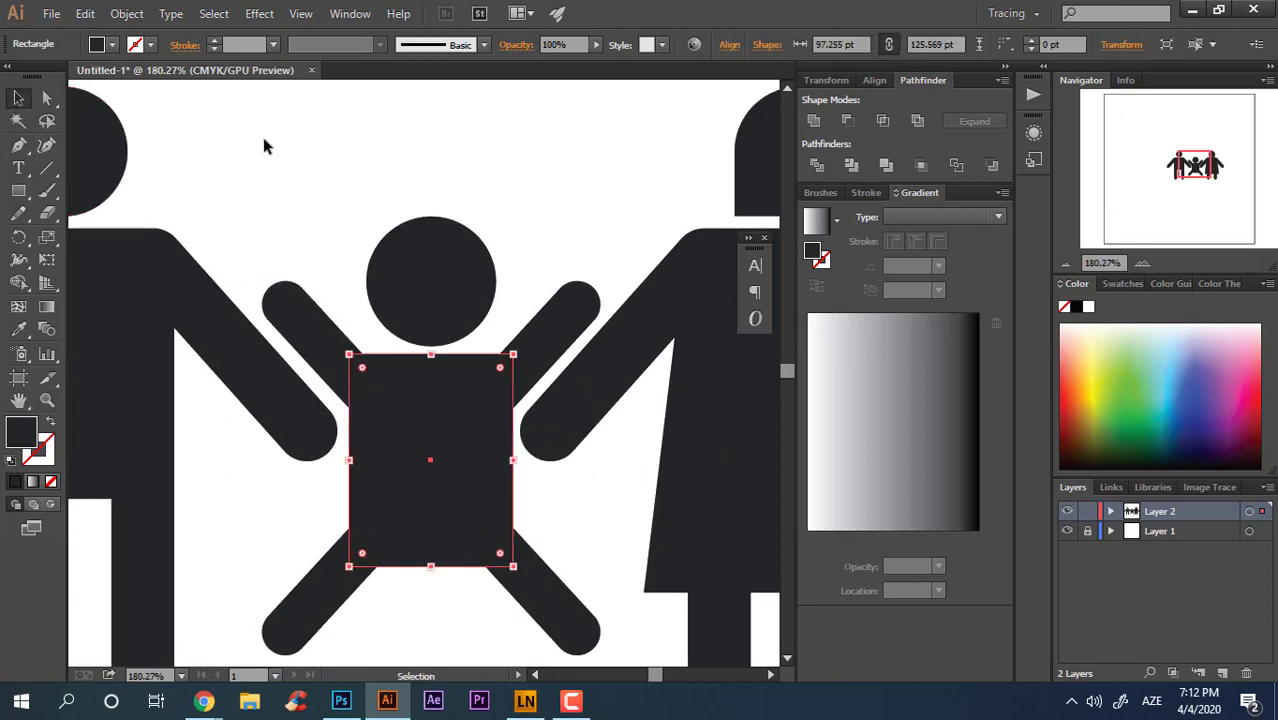
pyautogui.click(265, 145)
pyautogui.press('z')
pyautogui.moveTo(405, 175); pyautogui.dragTo(326, 450)
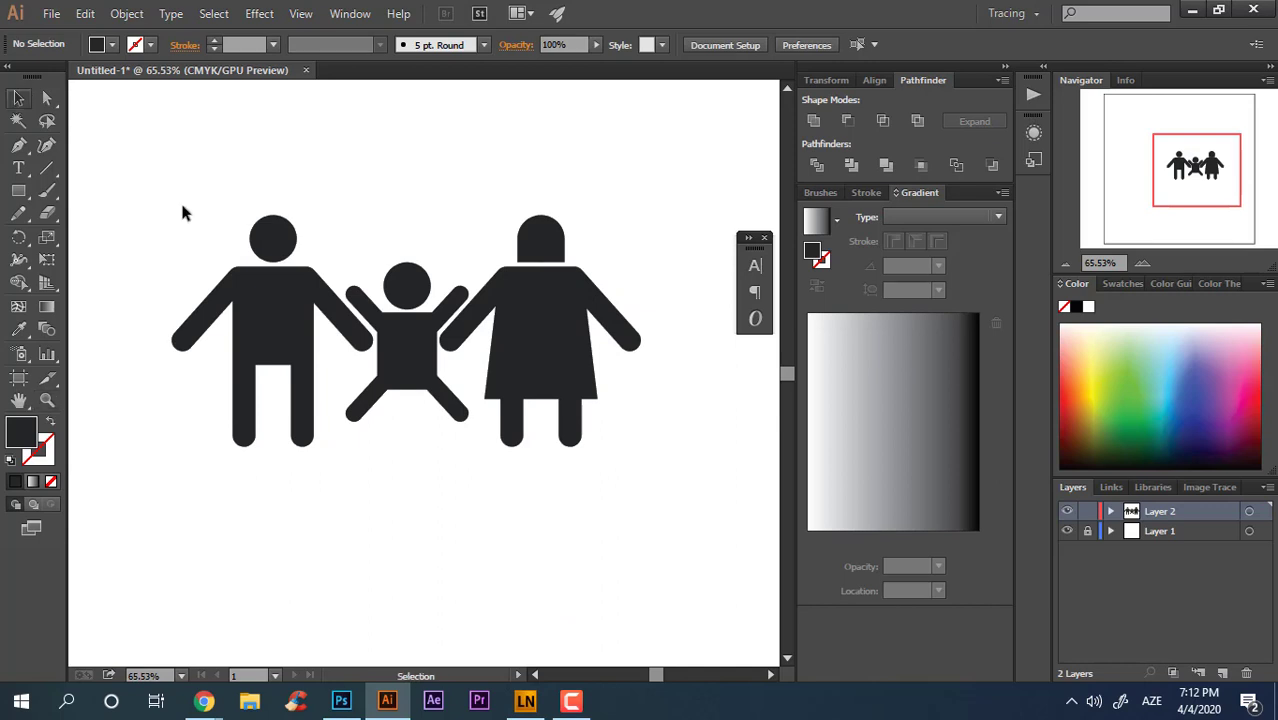
# - Group all parts of the child figure
pyautogui.click(390, 332)
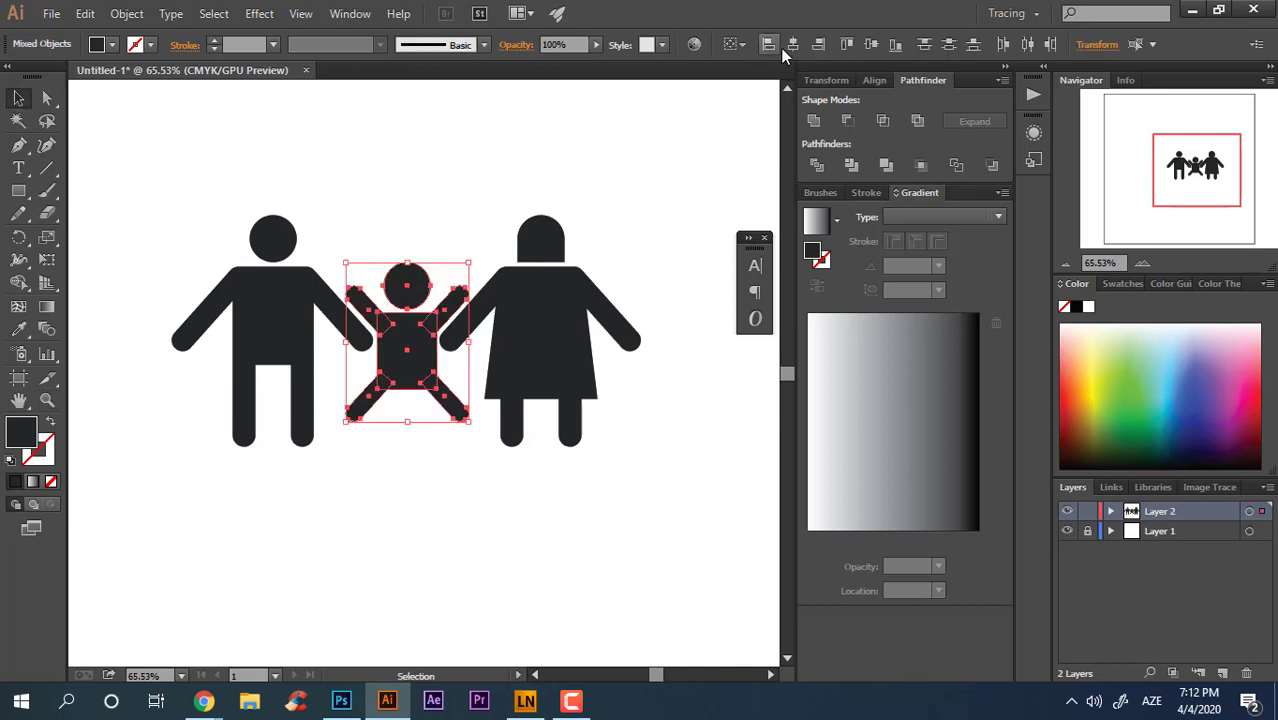
pyautogui.rightClick(384, 345)
pyautogui.click(453, 428)
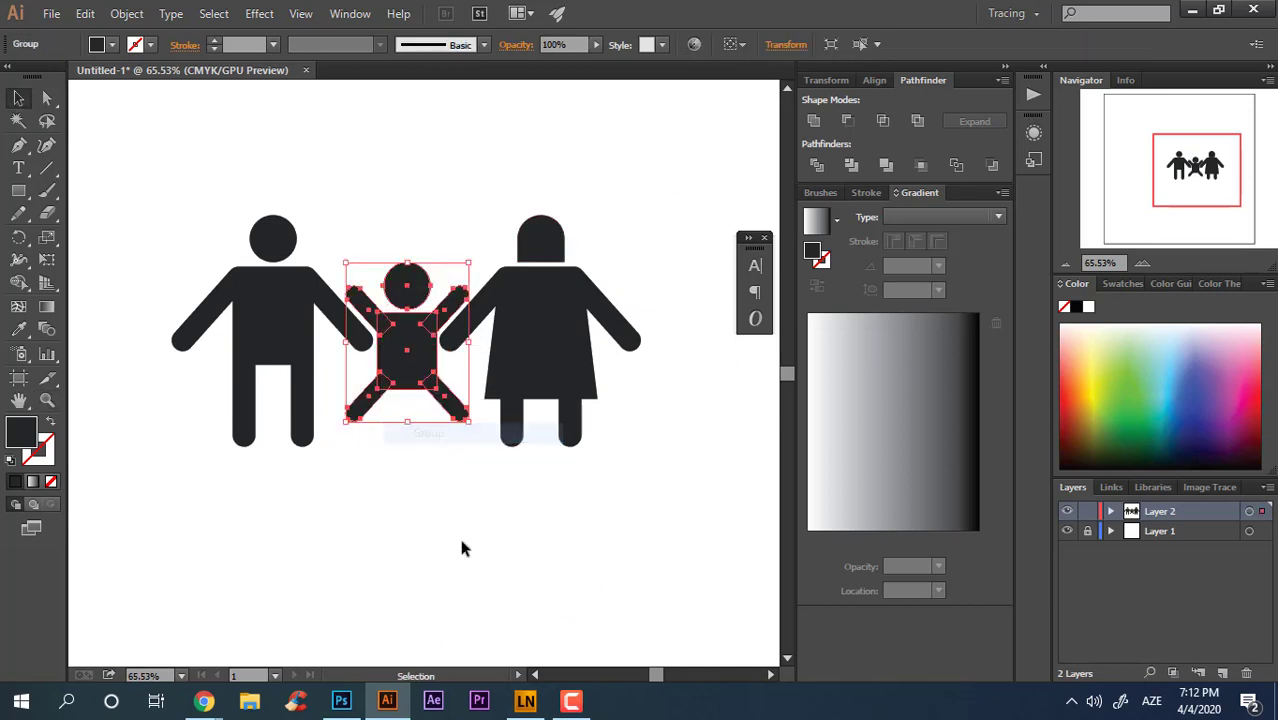
pyautogui.click(576, 569)
pyautogui.click(545, 350)
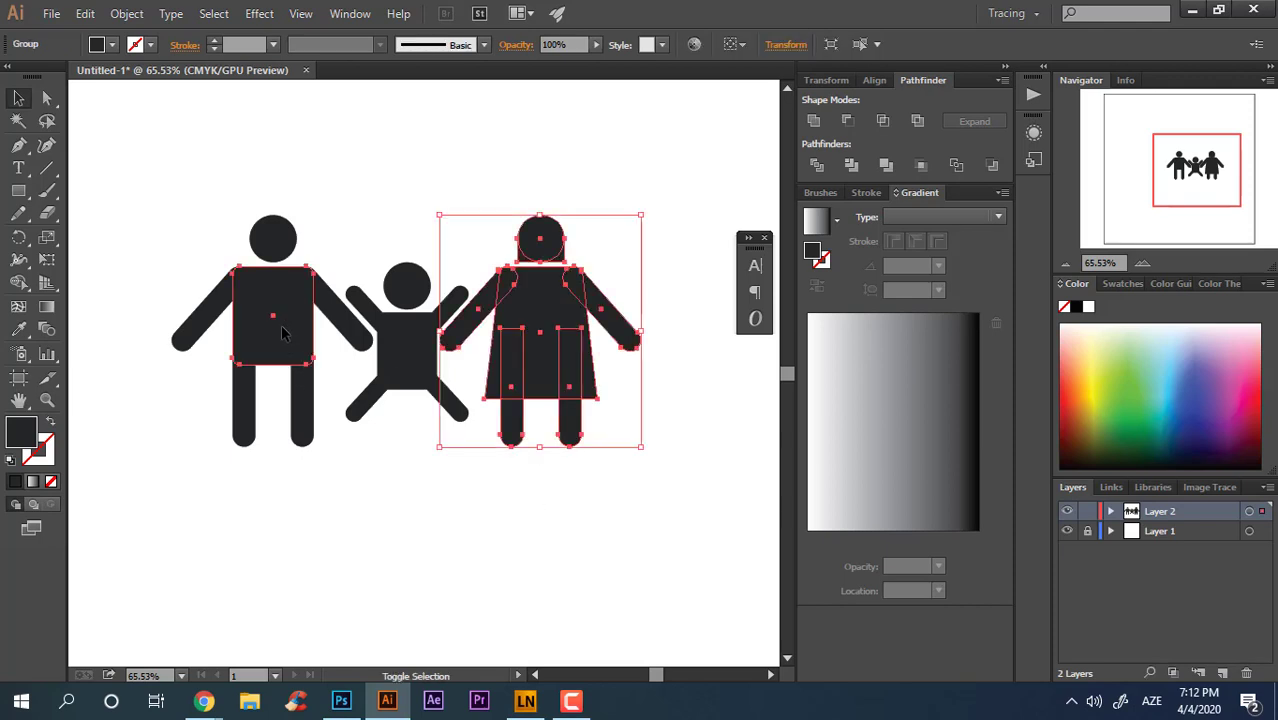
pyautogui.keyDown('shift'); pyautogui.click(273, 316); pyautogui.keyUp('shift')
pyautogui.rightClick(530, 340)
pyautogui.click(617, 428)
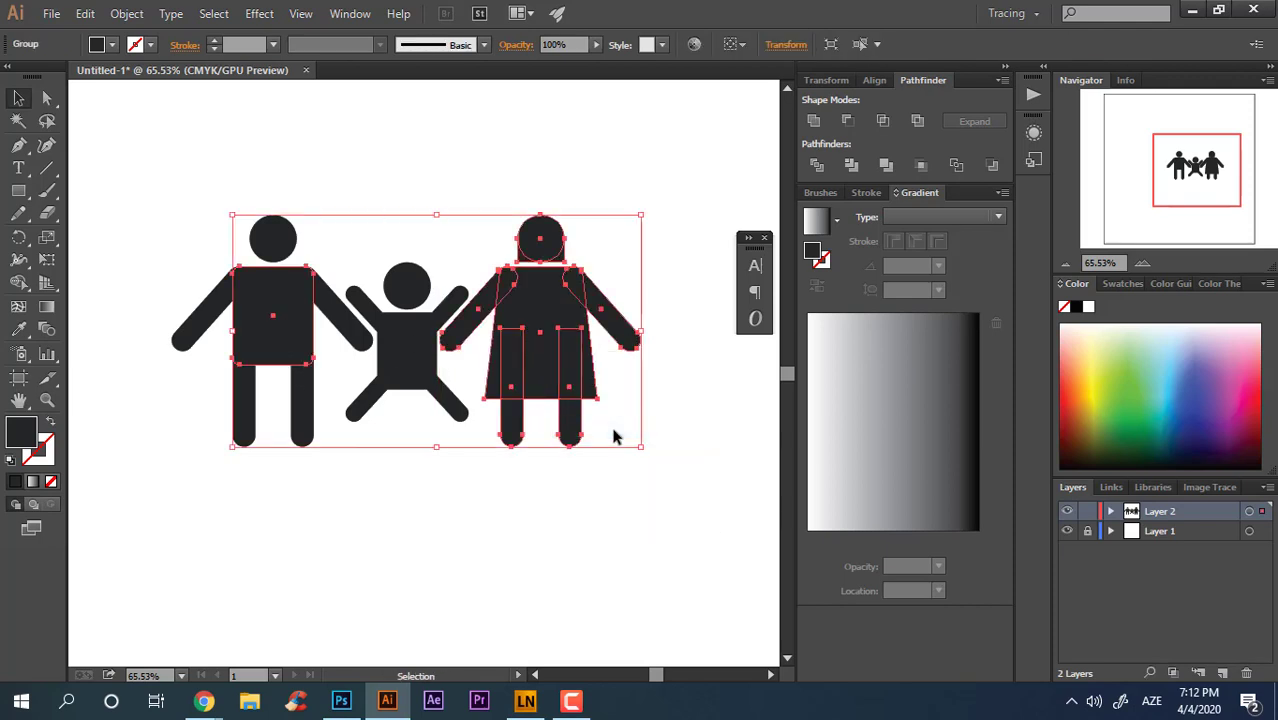
pyautogui.keyDown('shift'); pyautogui.click(266, 239); pyautogui.keyUp('shift')
pyautogui.rightClick(280, 243)
pyautogui.click(548, 503)
pyautogui.hotkey('ctrl', 'z')
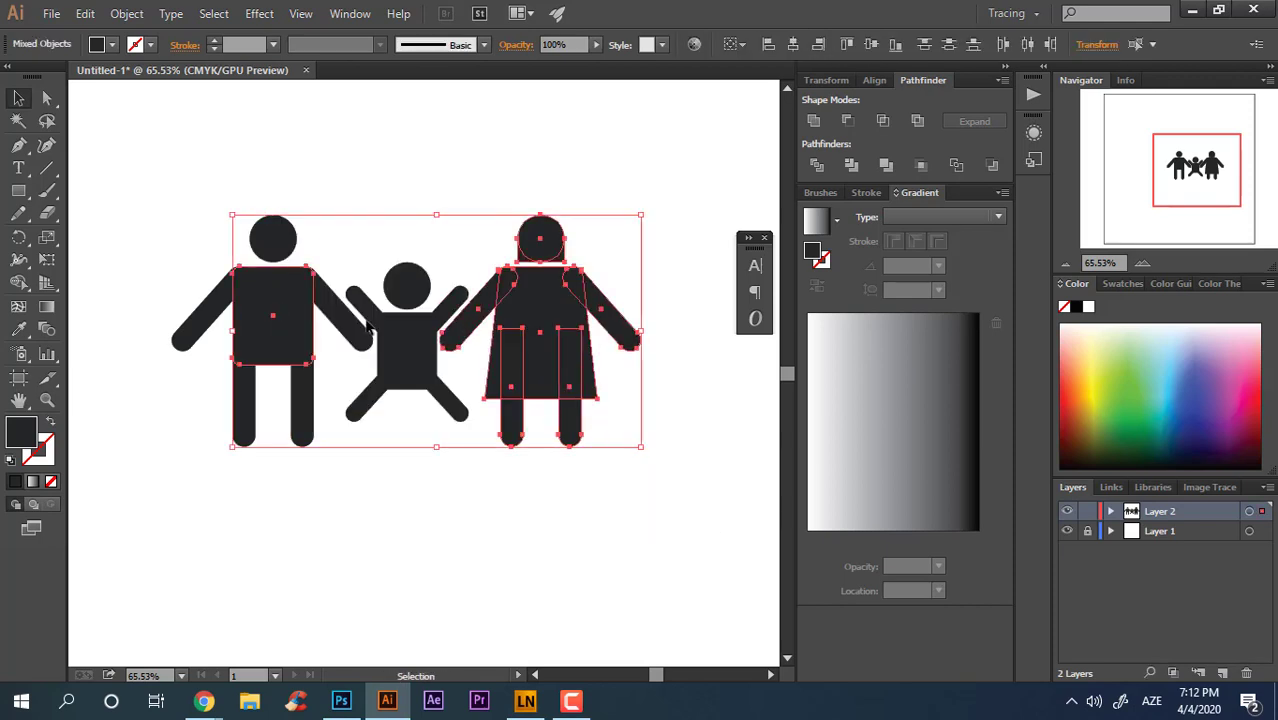
pyautogui.click(284, 243)
pyautogui.keyDown('shift'); pyautogui.click(294, 290); pyautogui.keyUp('shift')
pyautogui.rightClick(284, 214)
pyautogui.click(276, 424)
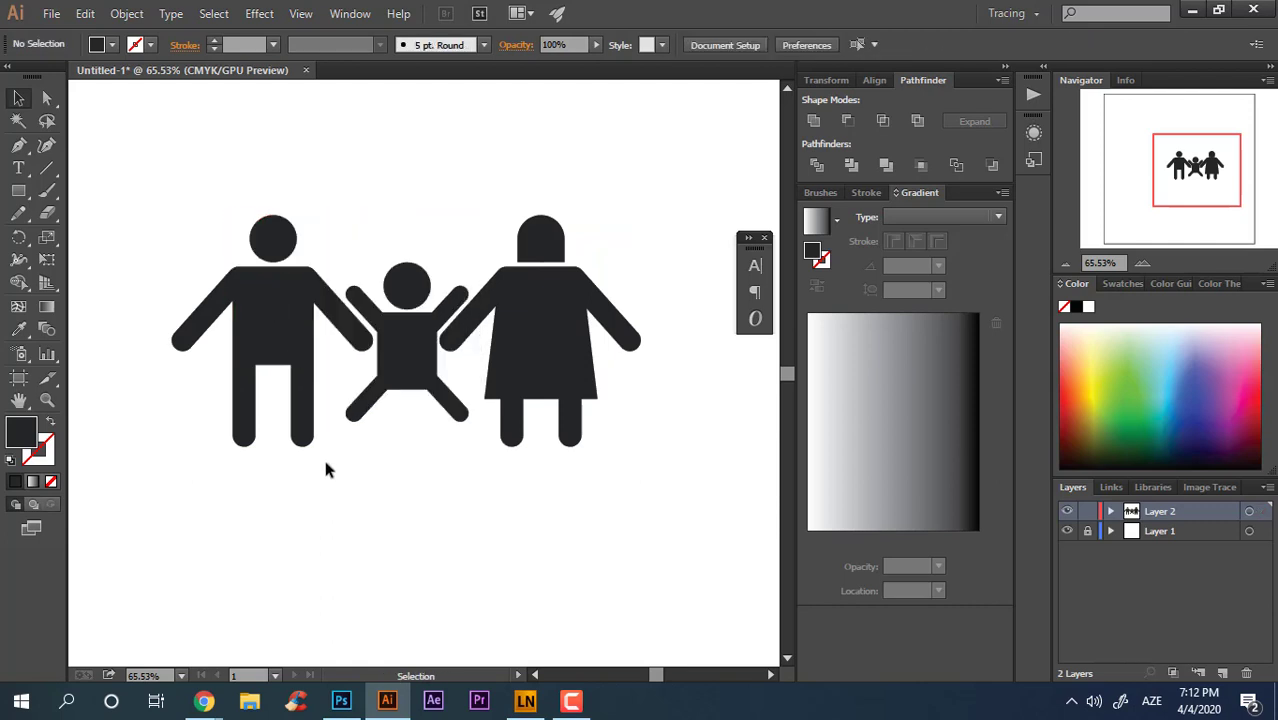
# - Group all parts of the male figure
pyautogui.moveTo(325, 462); pyautogui.dragTo(100, 178)
pyautogui.rightClick(323, 291)
pyautogui.click(372, 380)
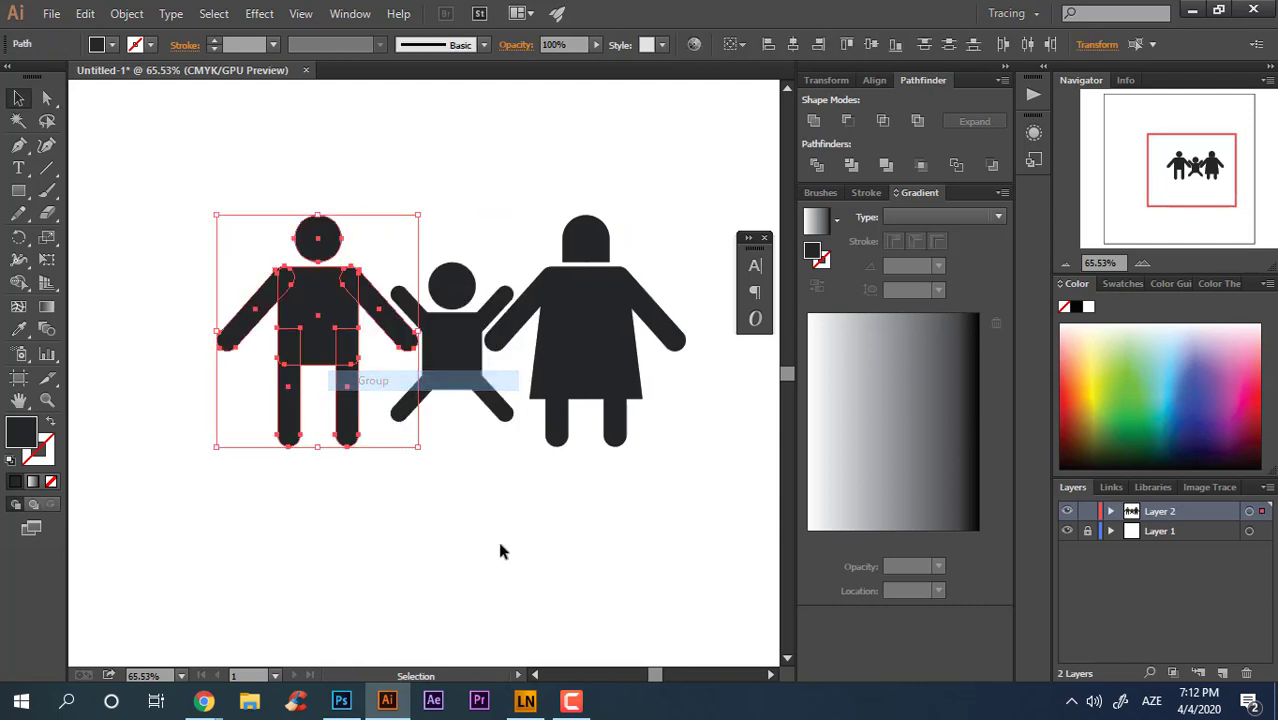
pyautogui.click(502, 551)
# - Group the male and female figures together, leaving the child out
pyautogui.click(608, 357)
pyautogui.keyDown('shift'); pyautogui.click(300, 322); pyautogui.keyUp('shift')
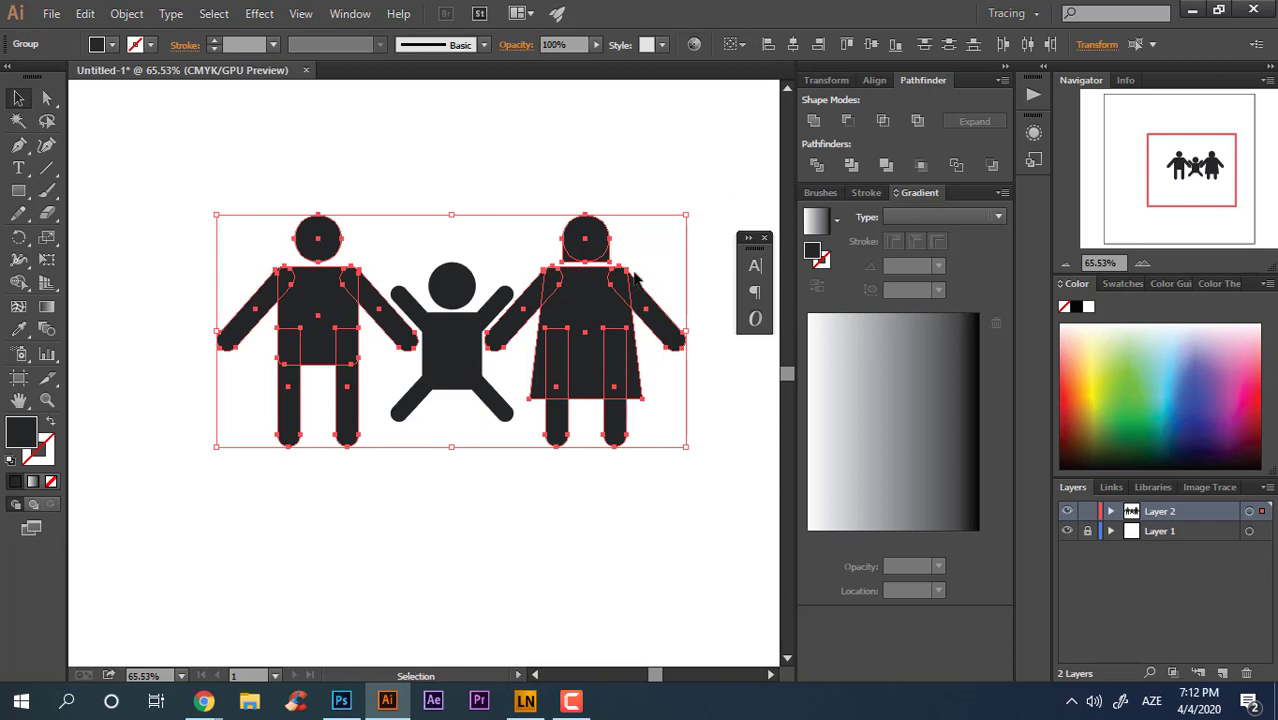
pyautogui.rightClick(602, 316)
pyautogui.click(648, 406)
# - Align the child and the grouped parents to each other by their horizontal centers
pyautogui.moveTo(656, 556); pyautogui.dragTo(297, 176)
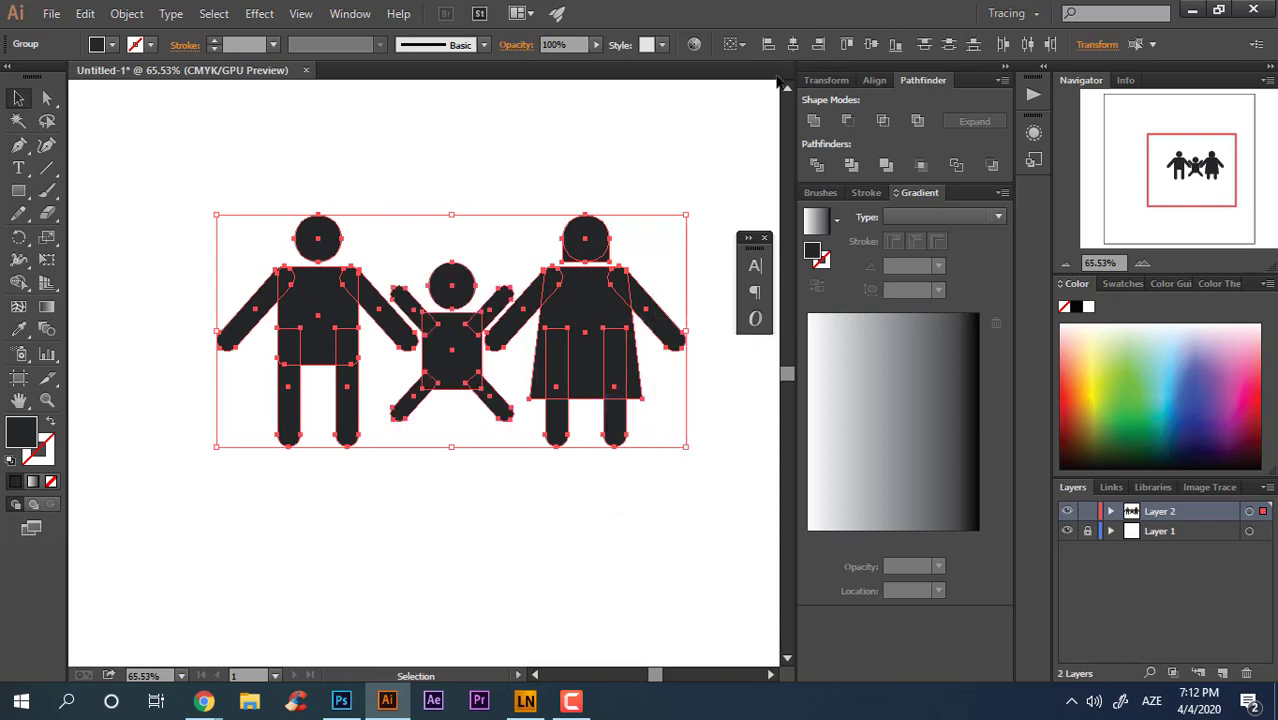
pyautogui.click(793, 44)
pyautogui.click(553, 452)
# - Draw a rectangle about 948 by 638 pt around the family, its base at foot level, with no fill and a dark outline
pyautogui.press('z')
pyautogui.moveTo(545, 448); pyautogui.dragTo(485, 439)
pyautogui.moveTo(510, 291); pyautogui.dragTo(428, 330)
pyautogui.moveTo(444, 378); pyautogui.dragTo(408, 360)
pyautogui.moveTo(478, 380); pyautogui.dragTo(469, 380)
pyautogui.keyDown('alt'); pyautogui.click(469, 380); pyautogui.keyUp('alt')
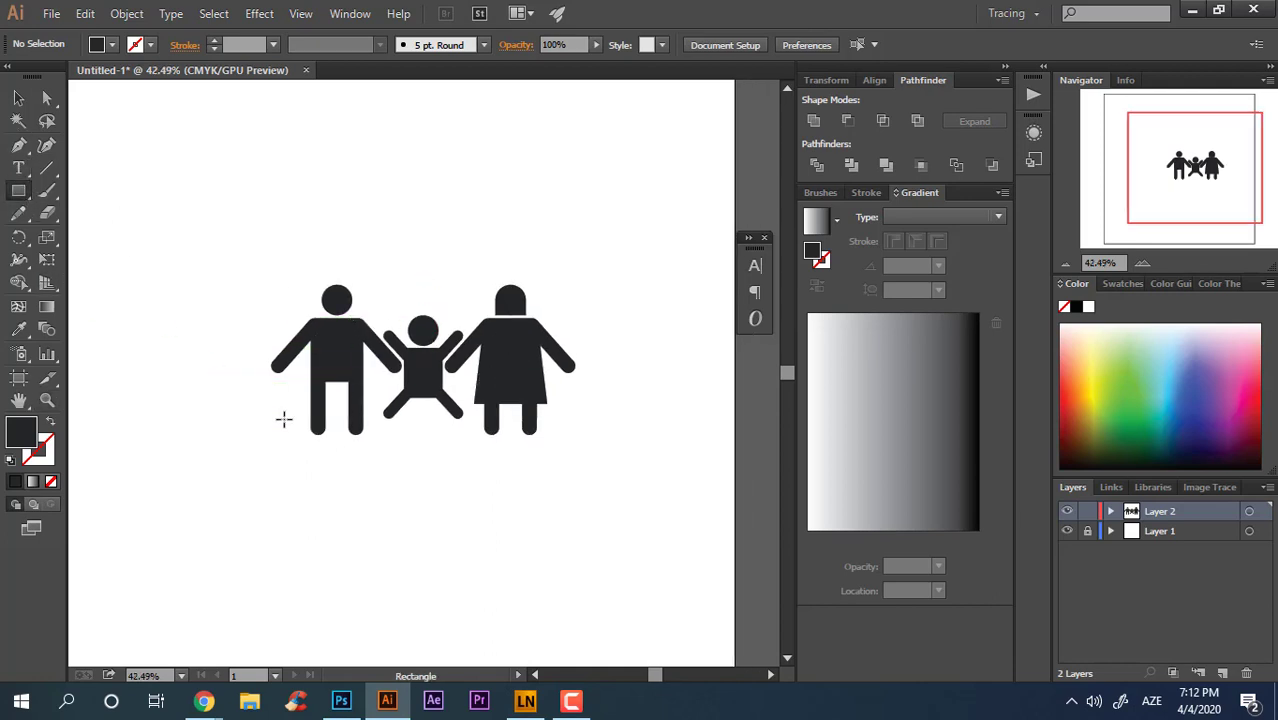
pyautogui.moveTo(221, 435)
pyautogui.mouseDown()
pyautogui.moveTo(556, 146)
pyautogui.moveTo(598, 182)
pyautogui.mouseUp()
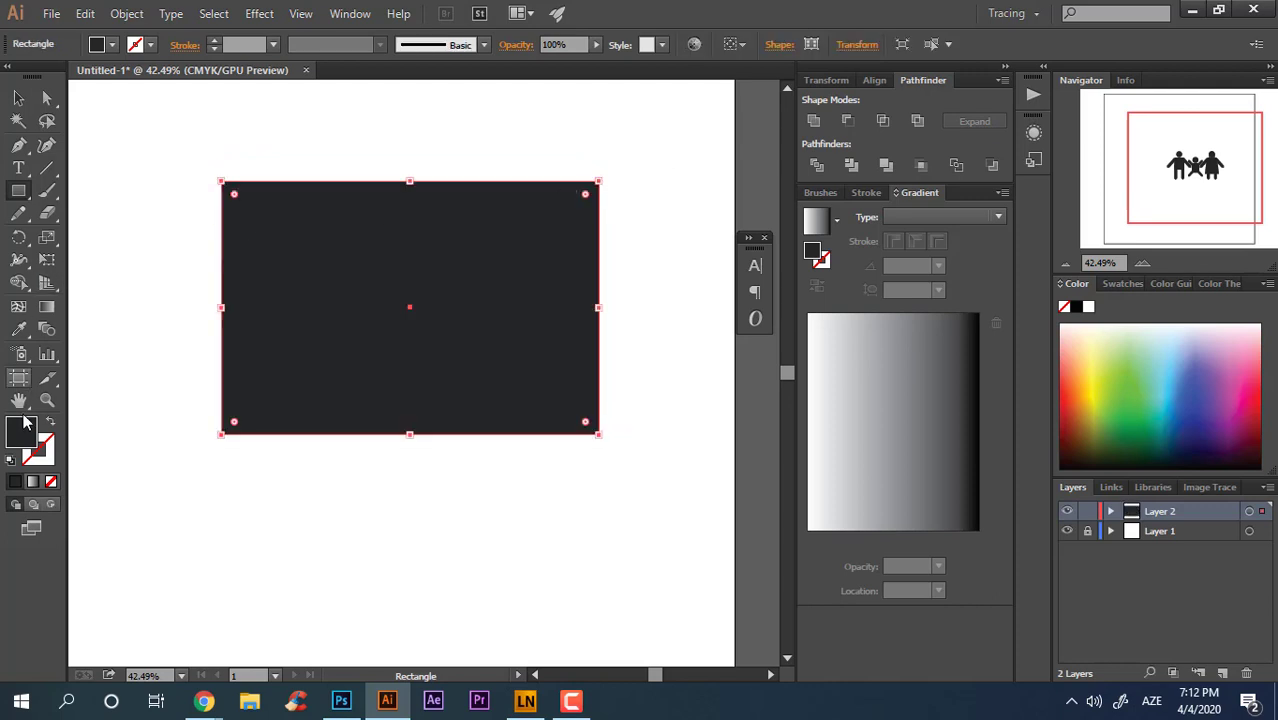
pyautogui.click(50, 422)
pyautogui.click(17, 99)
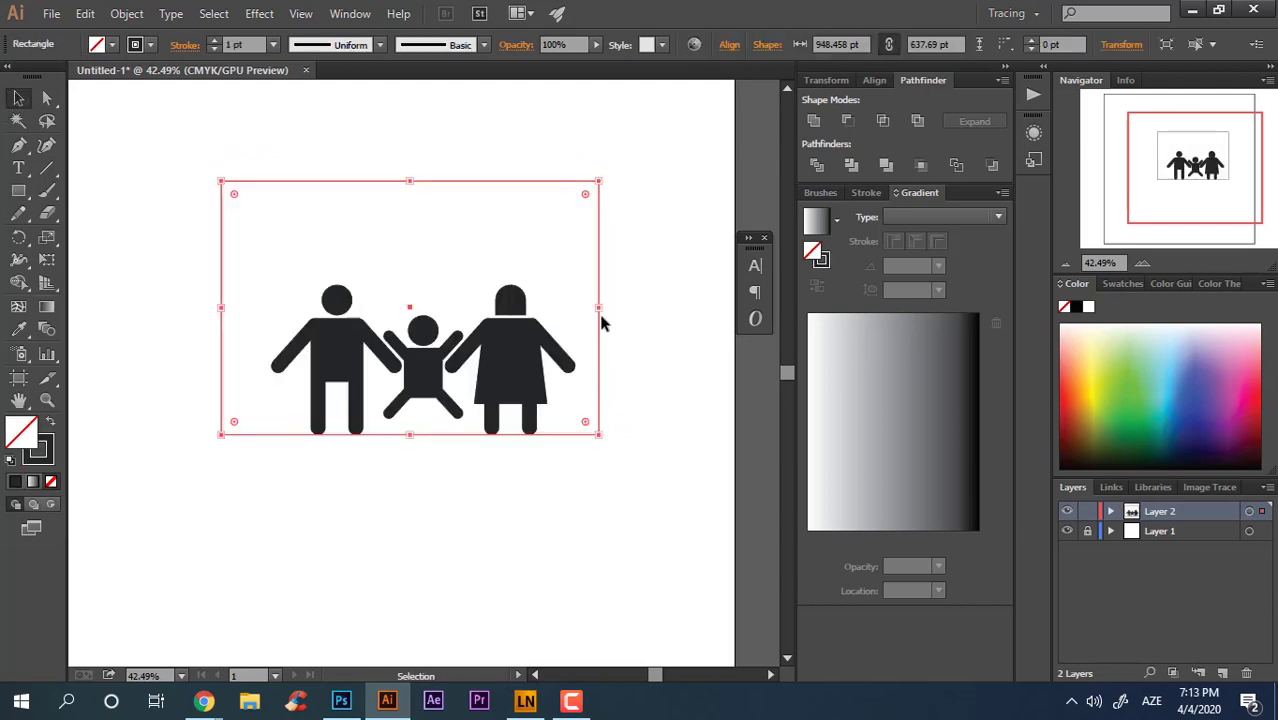
# - Narrow the outlined rectangle symmetrically to about 859 pt wide and align it with the figures by horizontal centers
pyautogui.moveTo(605, 311); pyautogui.dragTo(583, 308)
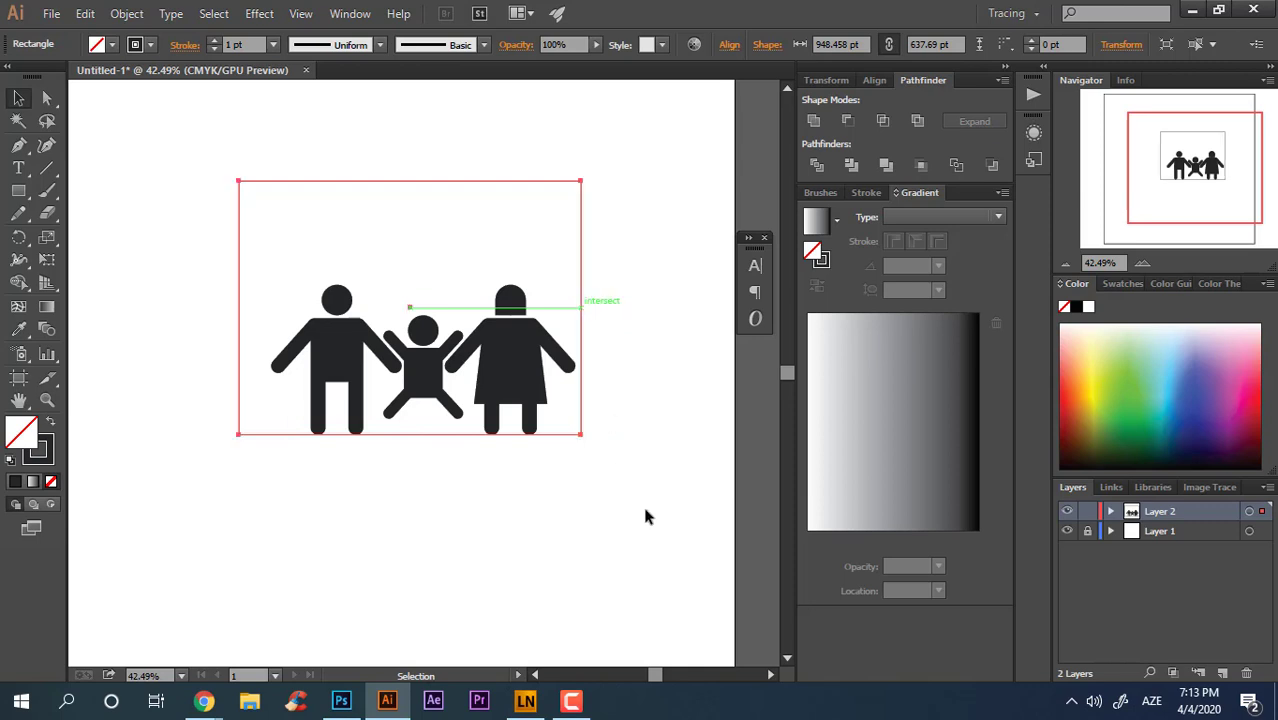
pyautogui.hotkey('ctrl', 'a')
pyautogui.click(783, 45)
pyautogui.click(637, 426)
# - Set the stroke weight of the rectangle around the family to 20 pt
pyautogui.press('z')
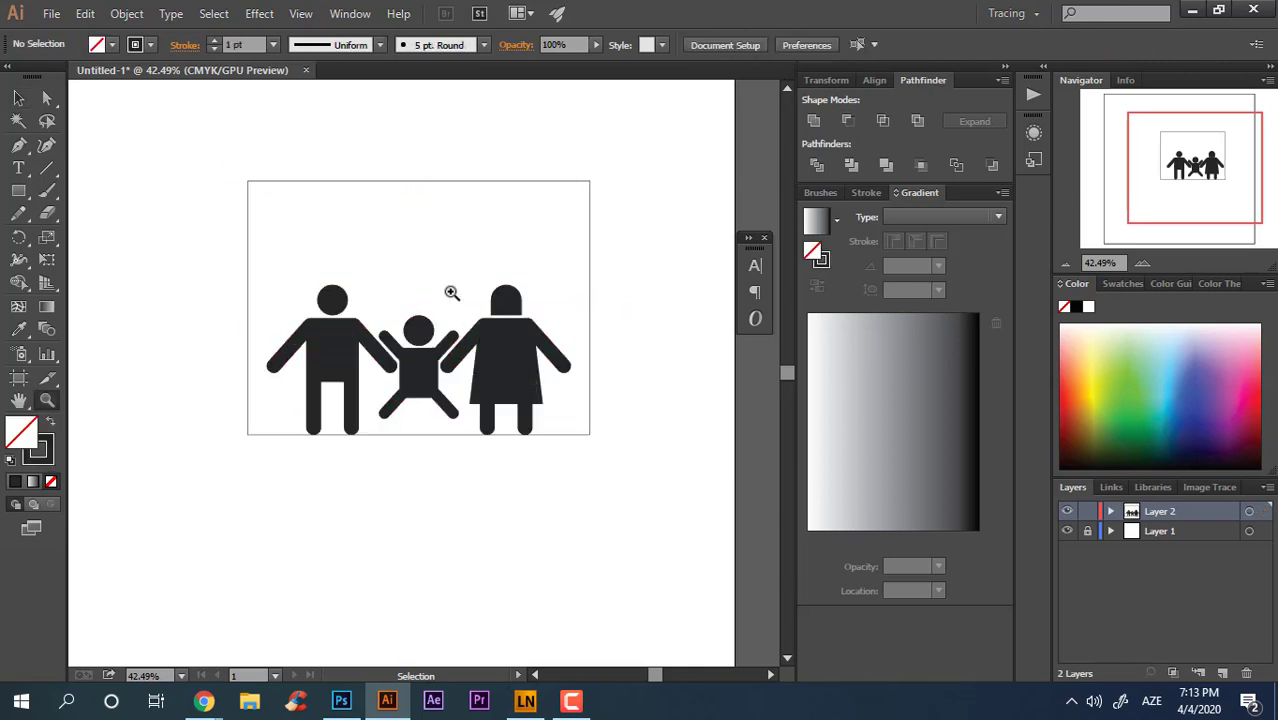
pyautogui.moveTo(454, 292); pyautogui.dragTo(522, 337)
pyautogui.moveTo(458, 248); pyautogui.dragTo(471, 317)
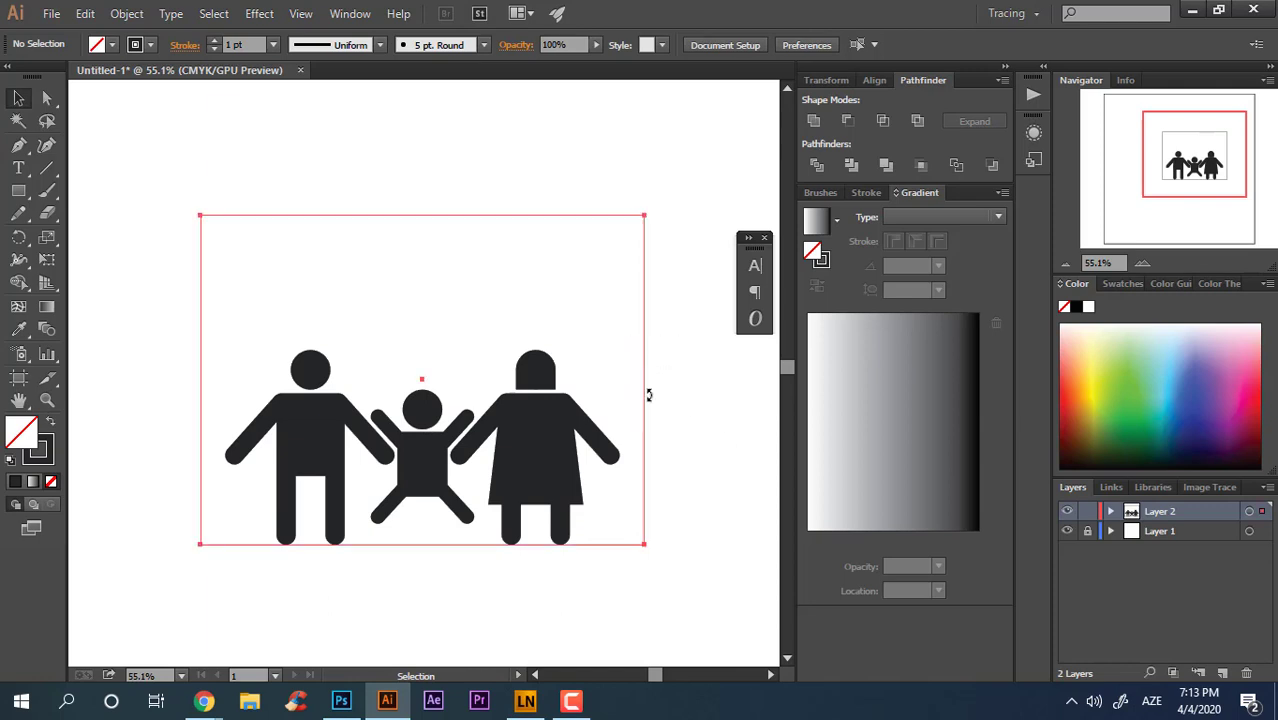
pyautogui.click(648, 395)
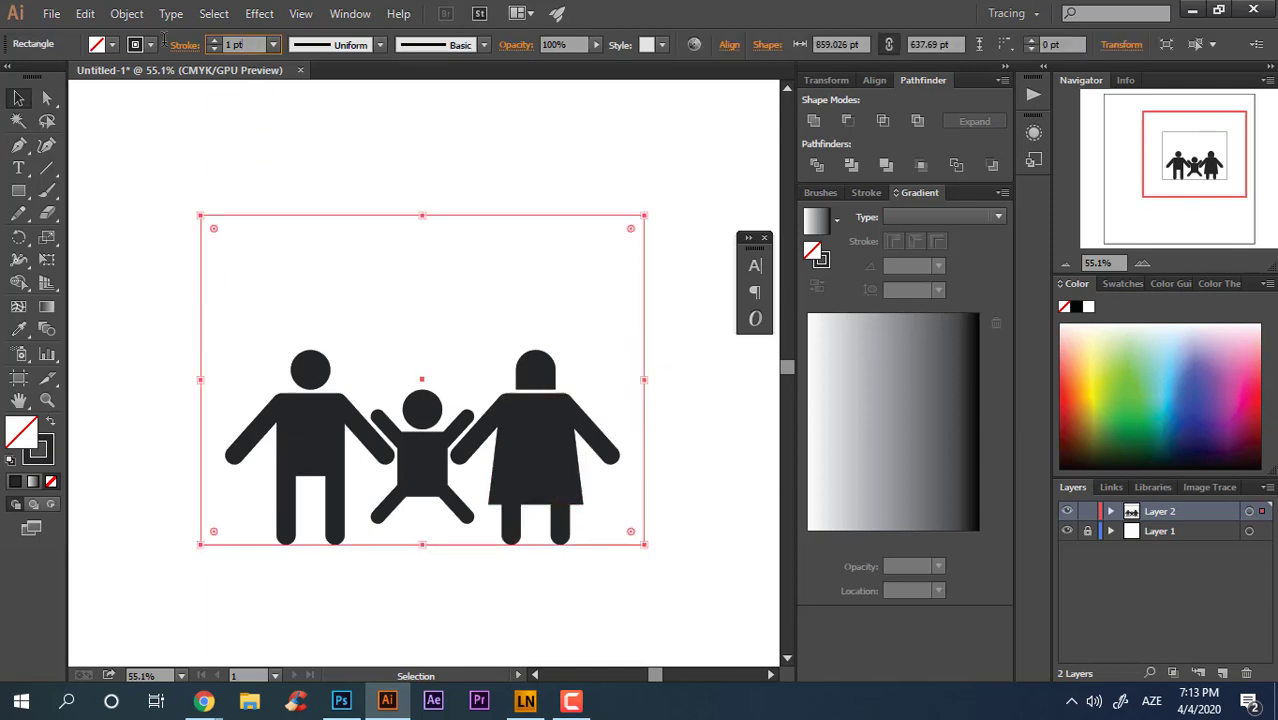
pyautogui.press('Return')
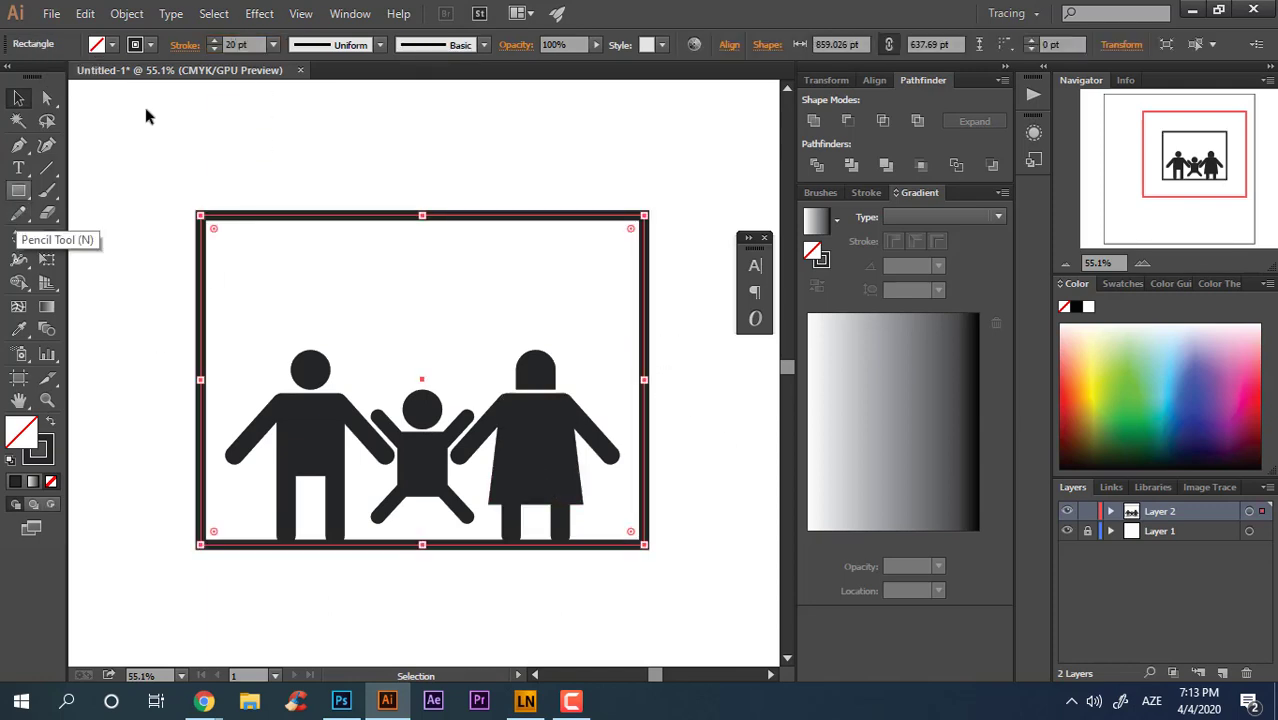
# - Delete the bottom edge of the rectangle around the family so the frame is open below
pyautogui.click(46, 98)
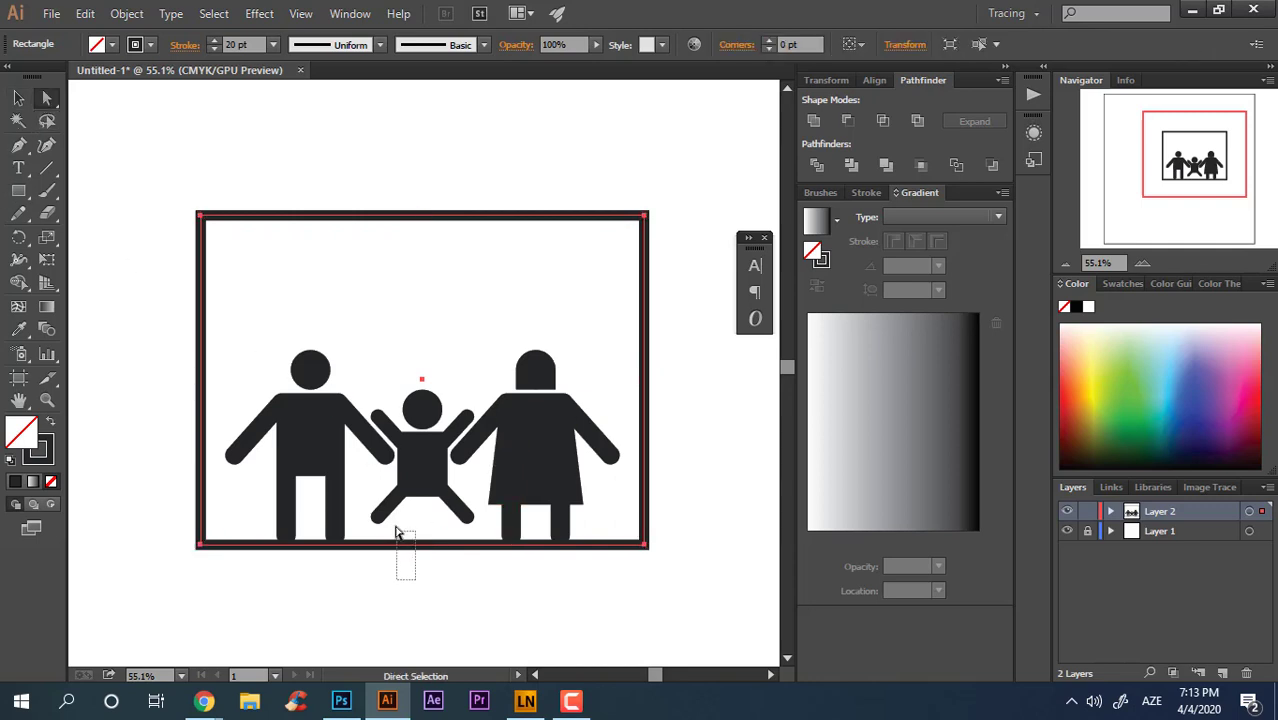
pyautogui.moveTo(396, 532); pyautogui.dragTo(395, 531)
pyautogui.press('Delete')
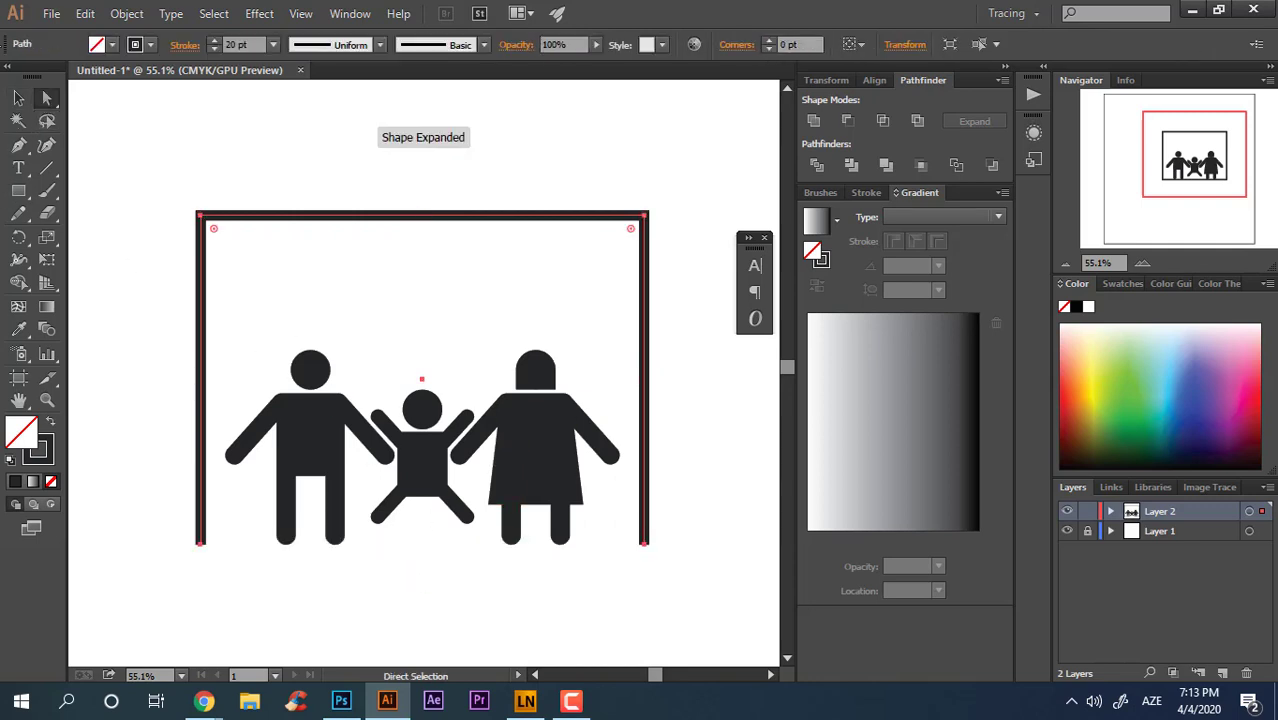
pyautogui.click(14, 98)
pyautogui.click(519, 194)
# - Draw an outlined square about 882 pt wide, spanning the frame's width and starting above its top edge
pyautogui.moveTo(622, 144); pyautogui.dragTo(555, 255)
pyautogui.scroll(1, 447, 238)
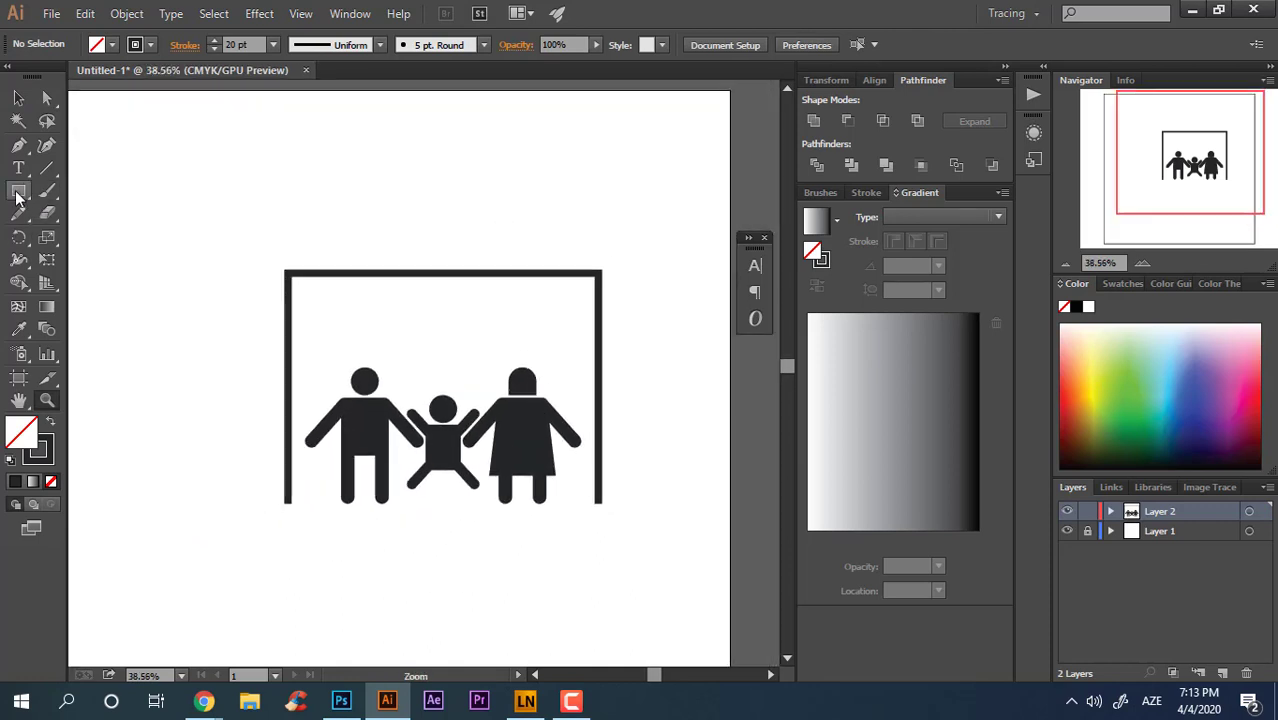
pyautogui.click(18, 190)
pyautogui.moveTo(315, 166)
pyautogui.mouseDown()
pyautogui.moveTo(568, 391)
pyautogui.moveTo(628, 381)
pyautogui.mouseUp()
pyautogui.hotkey('ctrl', 'z')
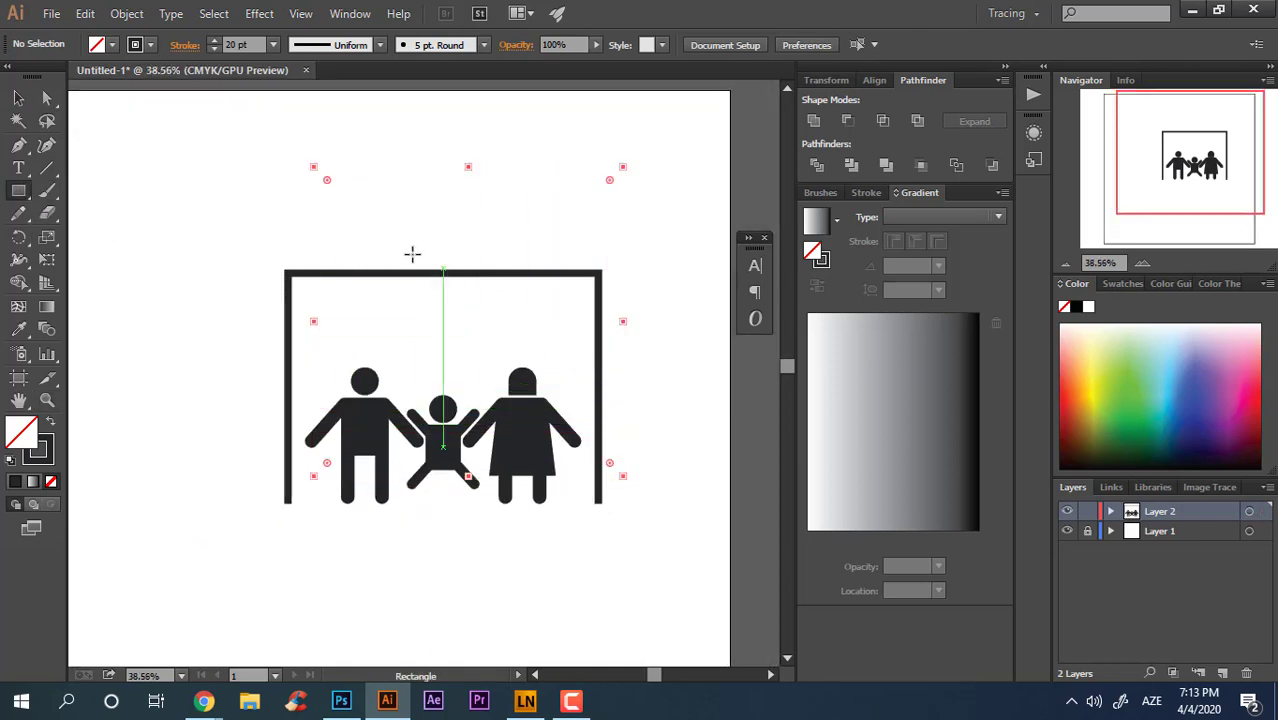
pyautogui.moveTo(284, 170)
pyautogui.mouseDown()
pyautogui.moveTo(600, 368)
pyautogui.moveTo(602, 388)
pyautogui.mouseUp()
pyautogui.press('v')
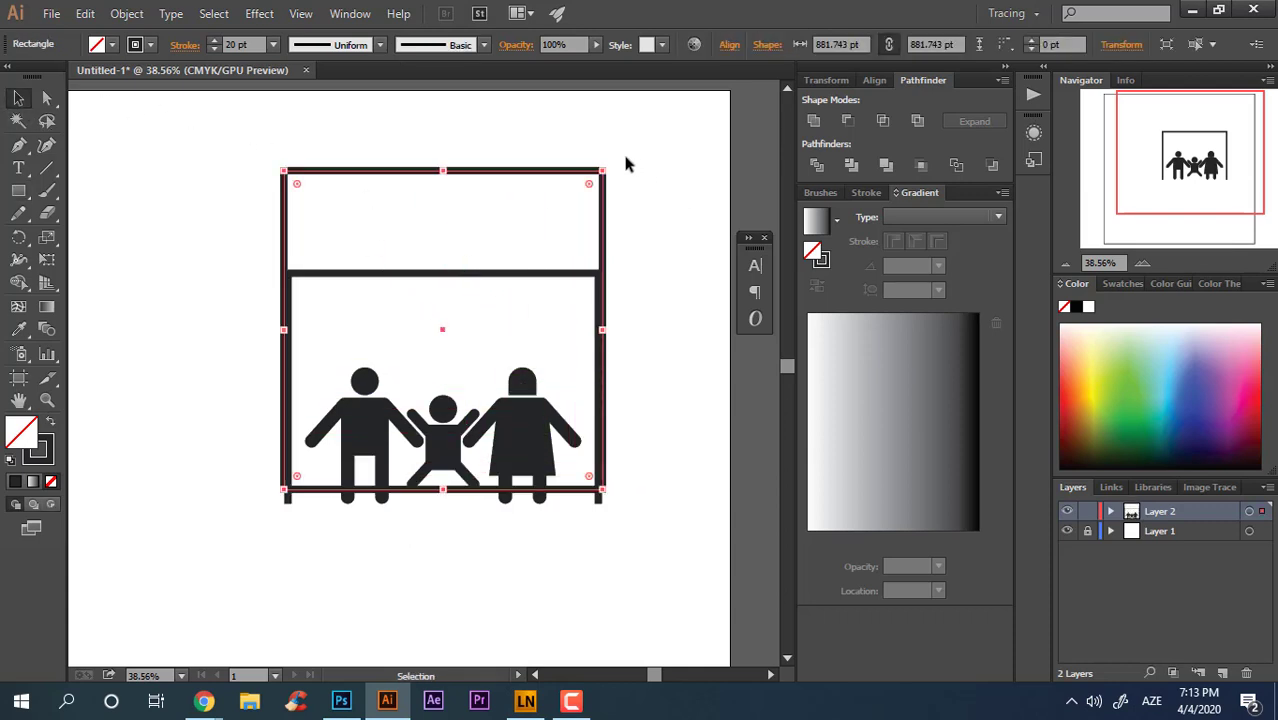
# - Rotate the square 45° into a diamond and move it down so its upper sides meet the frame's upper corners
pyautogui.moveTo(610, 162); pyautogui.dragTo(760, 445)
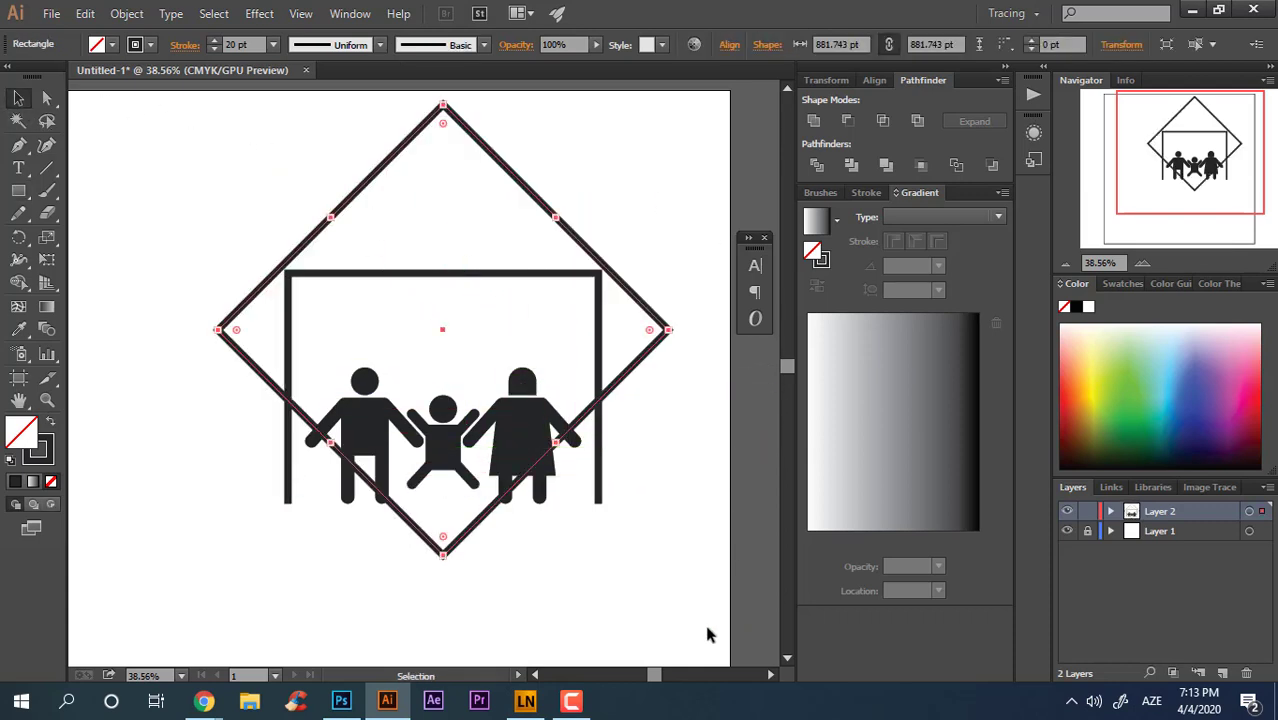
pyautogui.click(685, 572)
pyautogui.click(528, 196)
pyautogui.moveTo(528, 197); pyautogui.dragTo(527, 198)
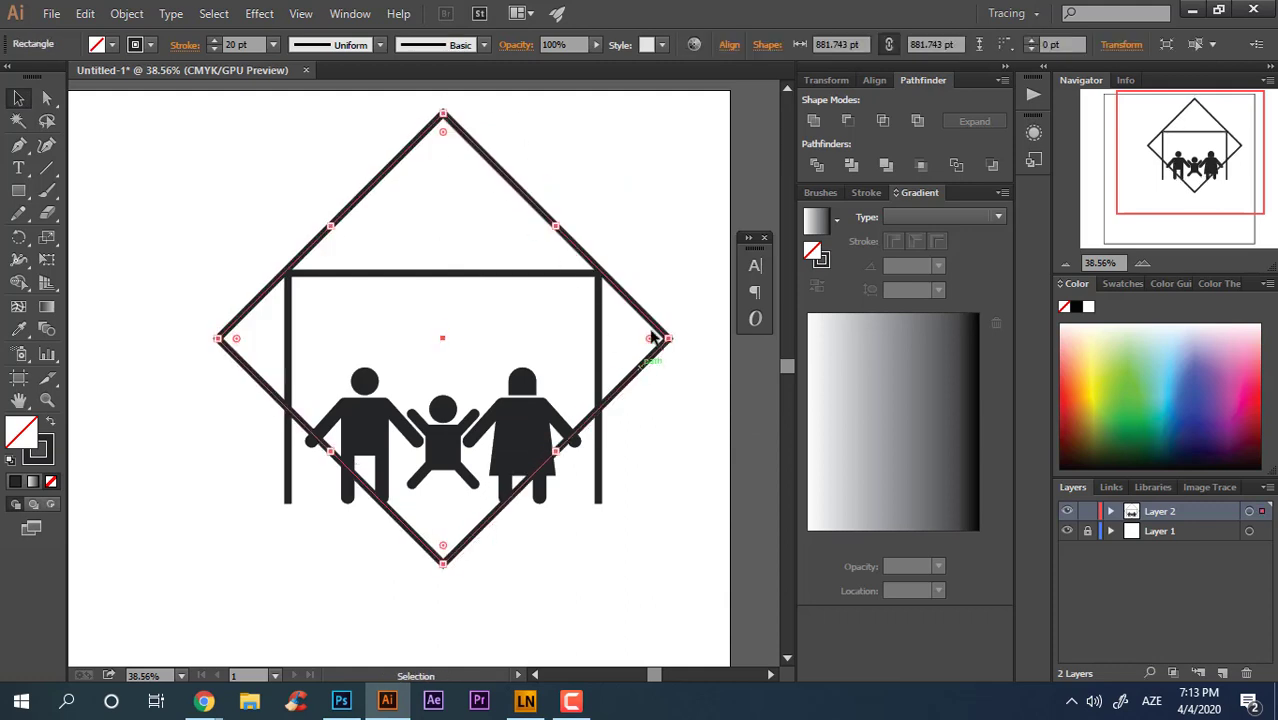
pyautogui.click(657, 206)
# - Delete the two lower edges of the diamond, keeping its upper sides as the roof
pyautogui.click(667, 341)
pyautogui.click(46, 97)
pyautogui.moveTo(210, 412); pyautogui.dragTo(212, 414)
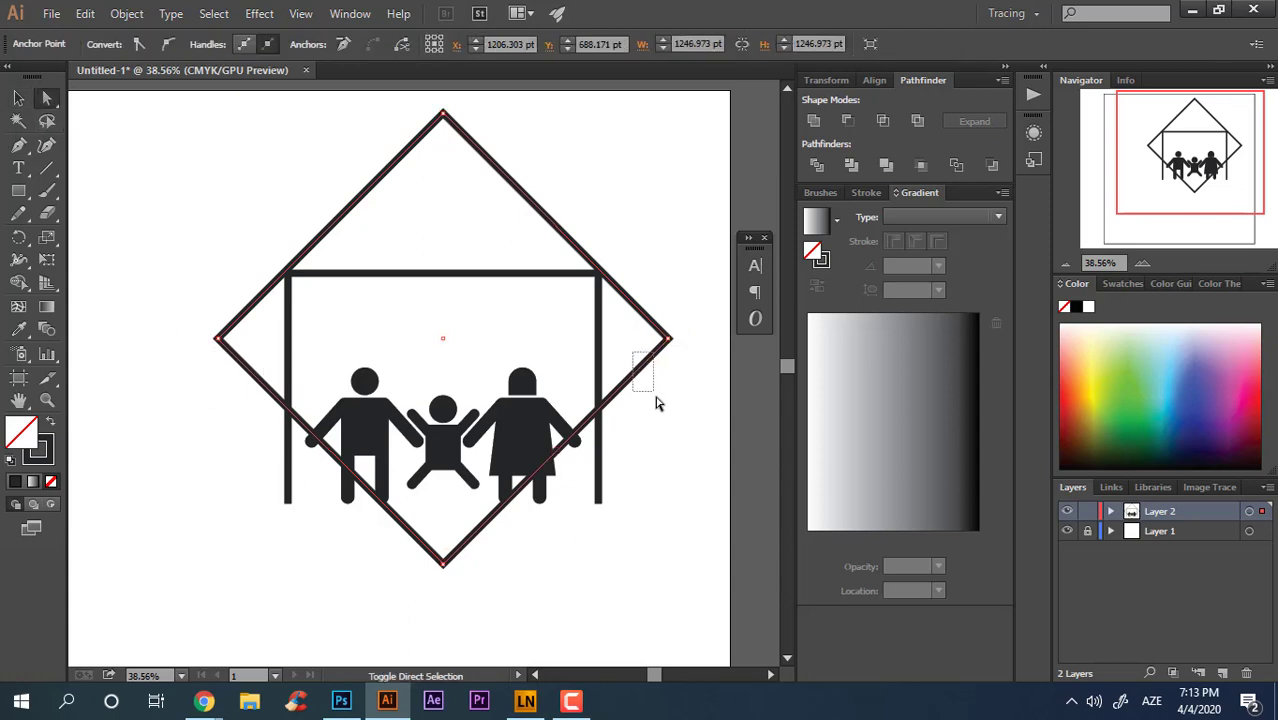
pyautogui.moveTo(656, 400); pyautogui.dragTo(659, 404)
pyautogui.press('Delete')
pyautogui.click(648, 385)
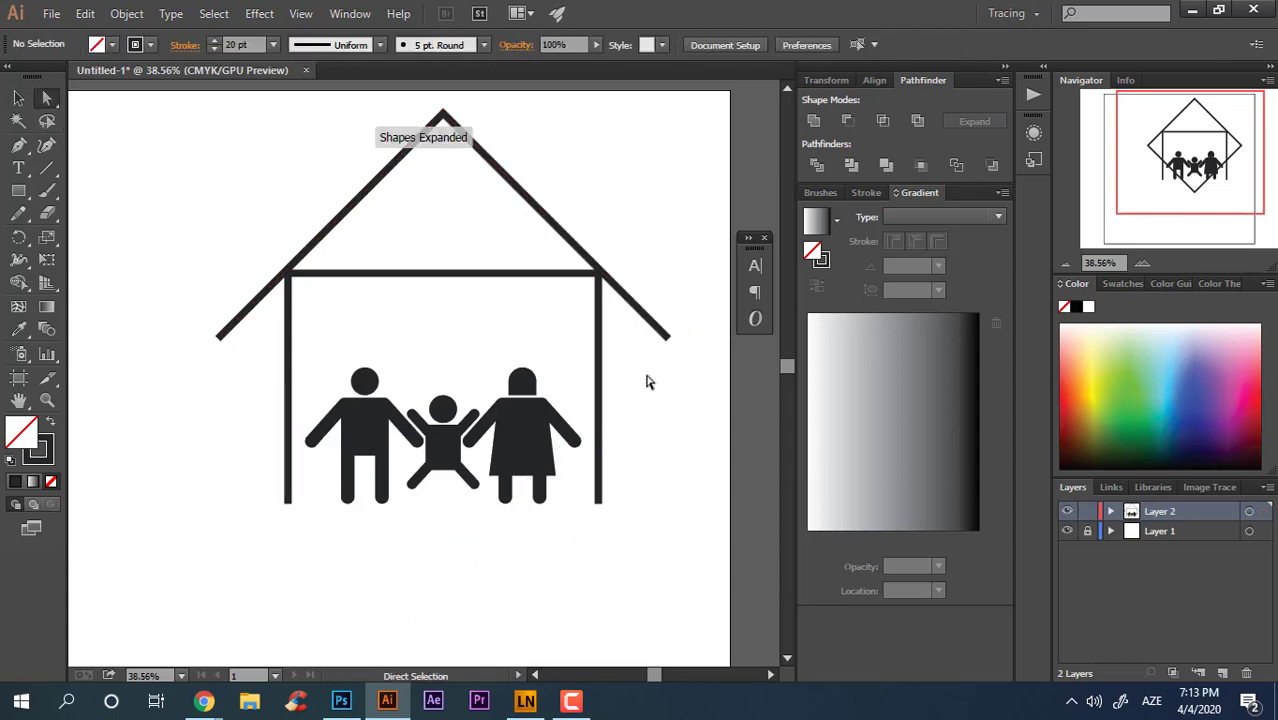
# - Delete the horizontal top edge of the frame, leaving only the two vertical walls under the roof
pyautogui.scroll(2, 504, 370)
pyautogui.moveTo(407, 370); pyautogui.dragTo(377, 305)
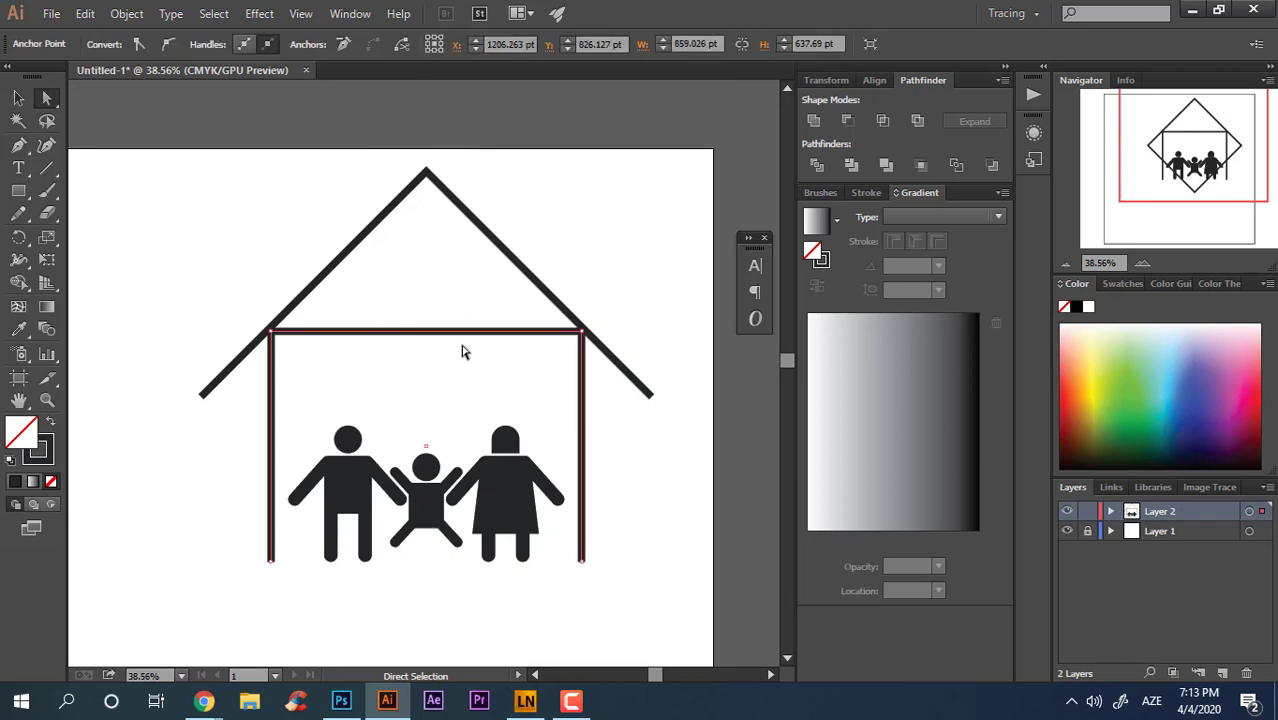
pyautogui.press('Delete')
pyautogui.click(628, 441)
# - Nudge the roof down slightly so it covers the upper ends of both walls
pyautogui.press('z')
pyautogui.moveTo(410, 258); pyautogui.dragTo(430, 258)
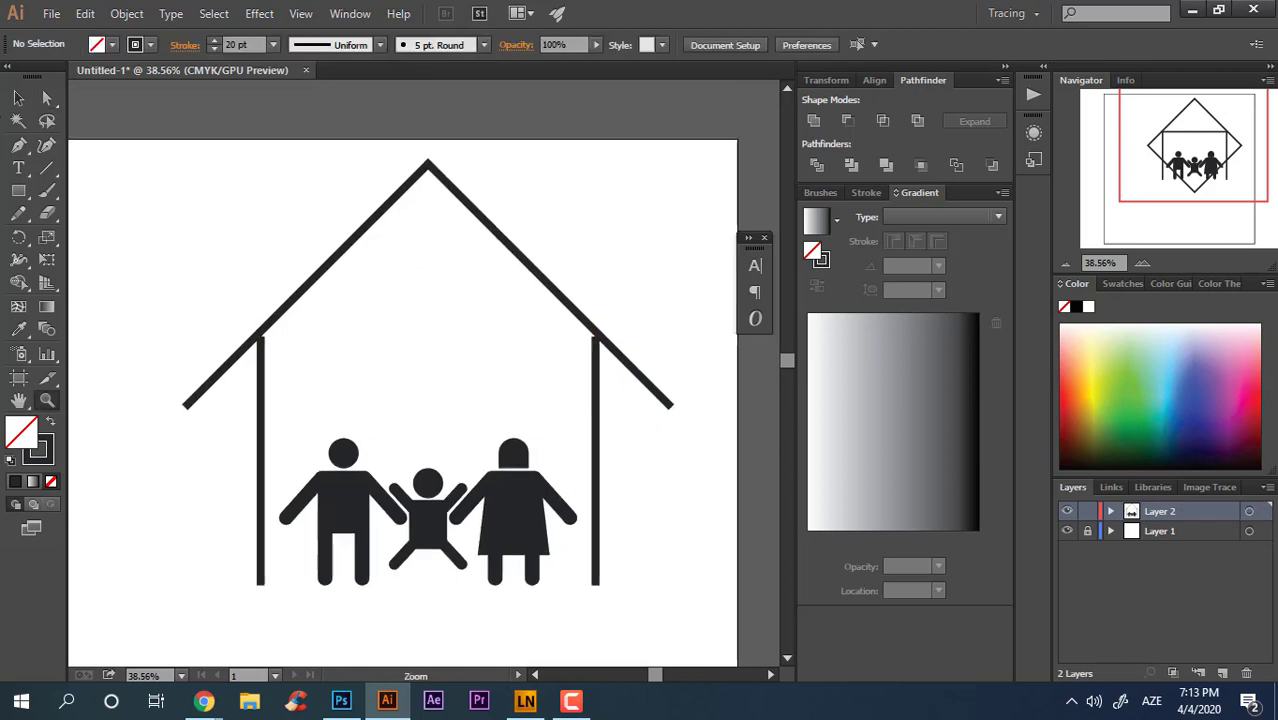
pyautogui.click(458, 190)
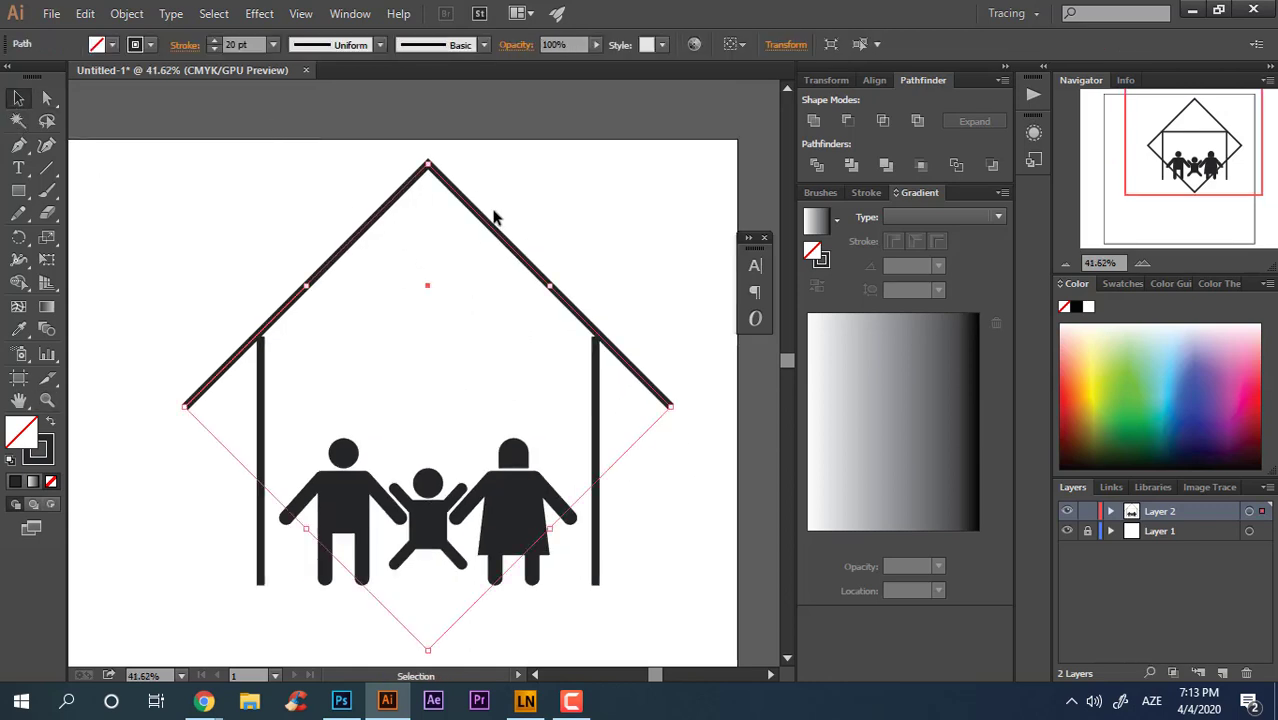
pyautogui.press('Down')
pyautogui.press('Down')
pyautogui.press('Down')
pyautogui.press('Down')
pyautogui.press('Down')
pyautogui.press('Down')
pyautogui.press('Down')
pyautogui.press('Down')
pyautogui.press('Down')
pyautogui.press('Down')
pyautogui.press('Down')
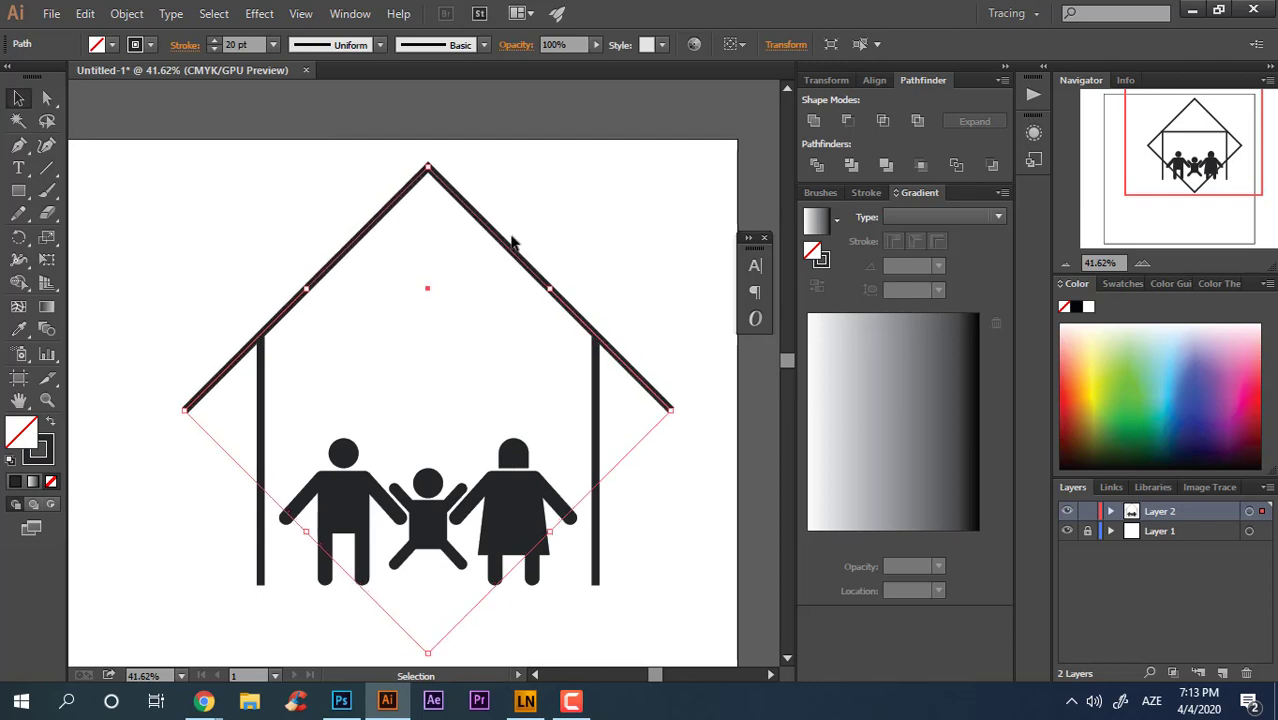
pyautogui.click(562, 354)
# - Give both vertical walls of the house round stroke caps
pyautogui.click(596, 415)
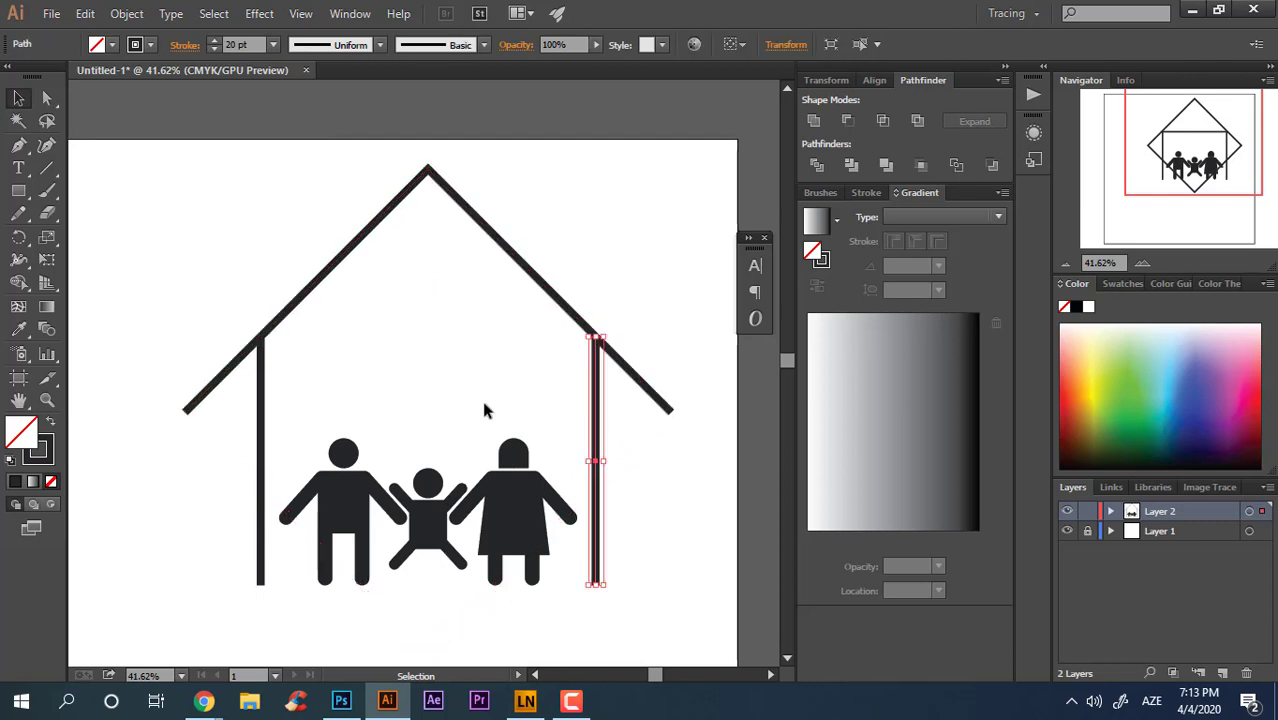
pyautogui.moveTo(245, 387); pyautogui.dragTo(245, 390)
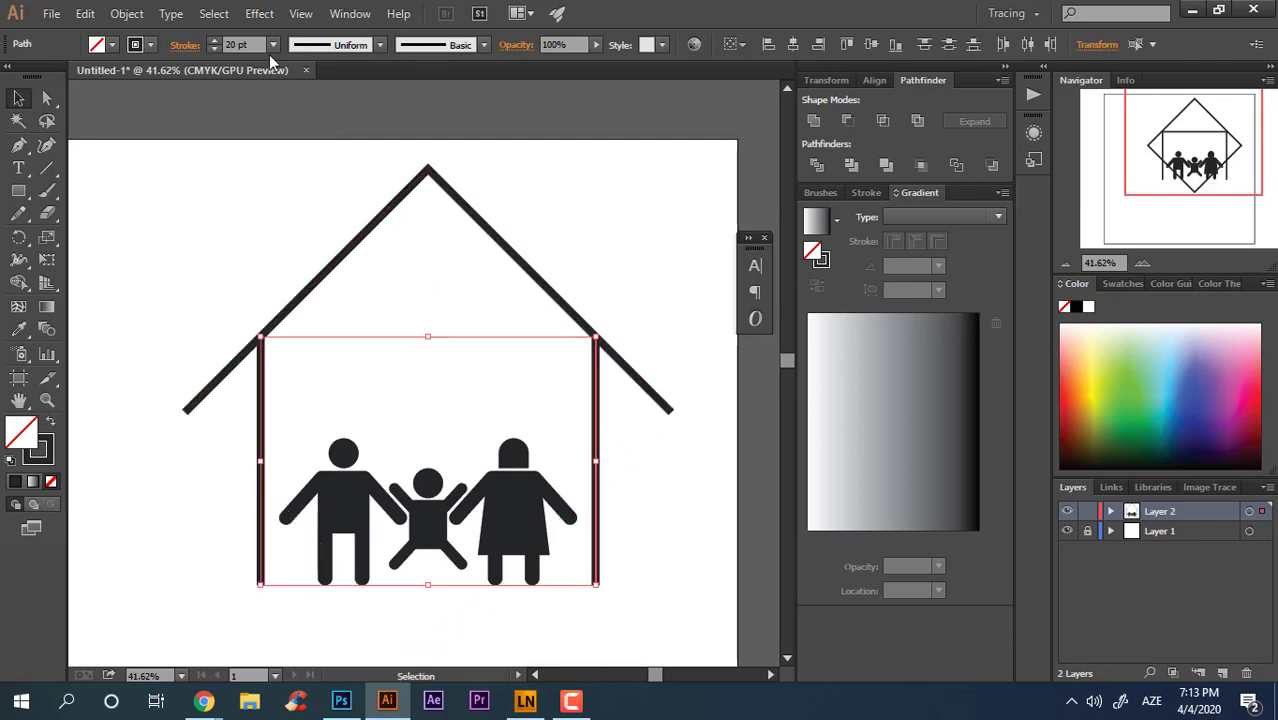
pyautogui.click(185, 48)
# - Set the stroke weight of the roof and both walls to 30 pt
pyautogui.click(569, 219)
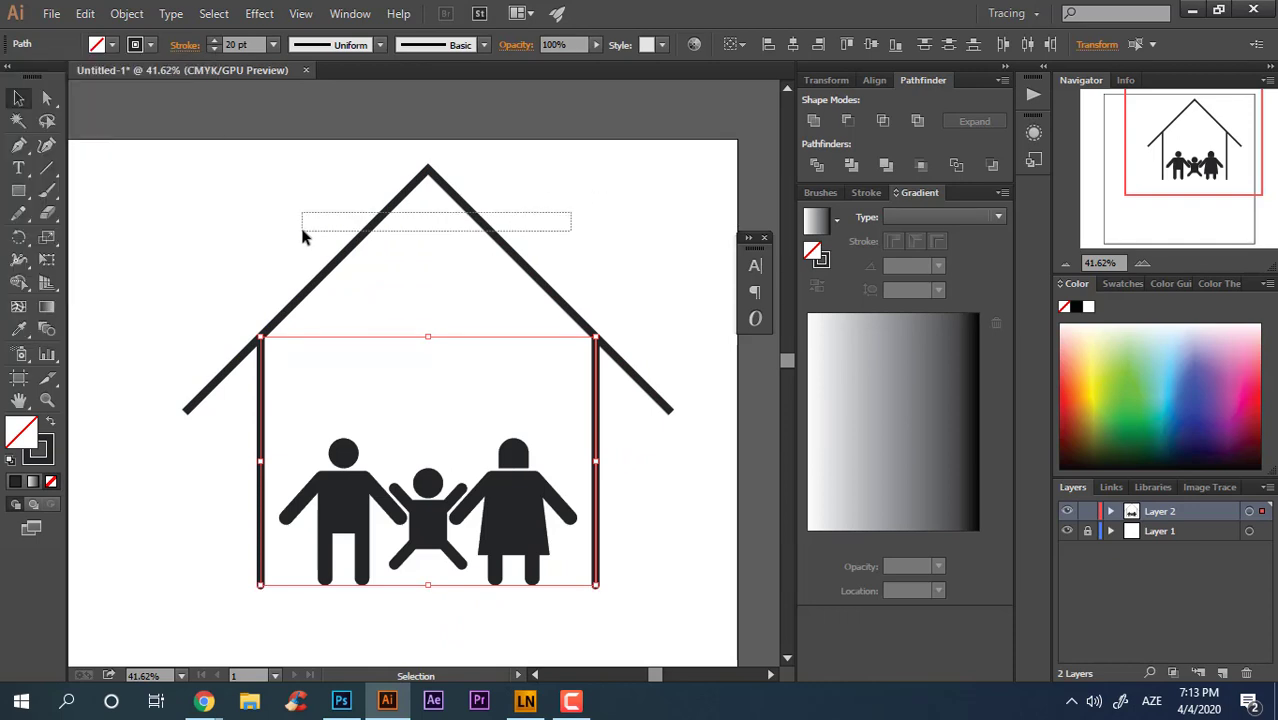
pyautogui.moveTo(302, 230); pyautogui.dragTo(302, 231)
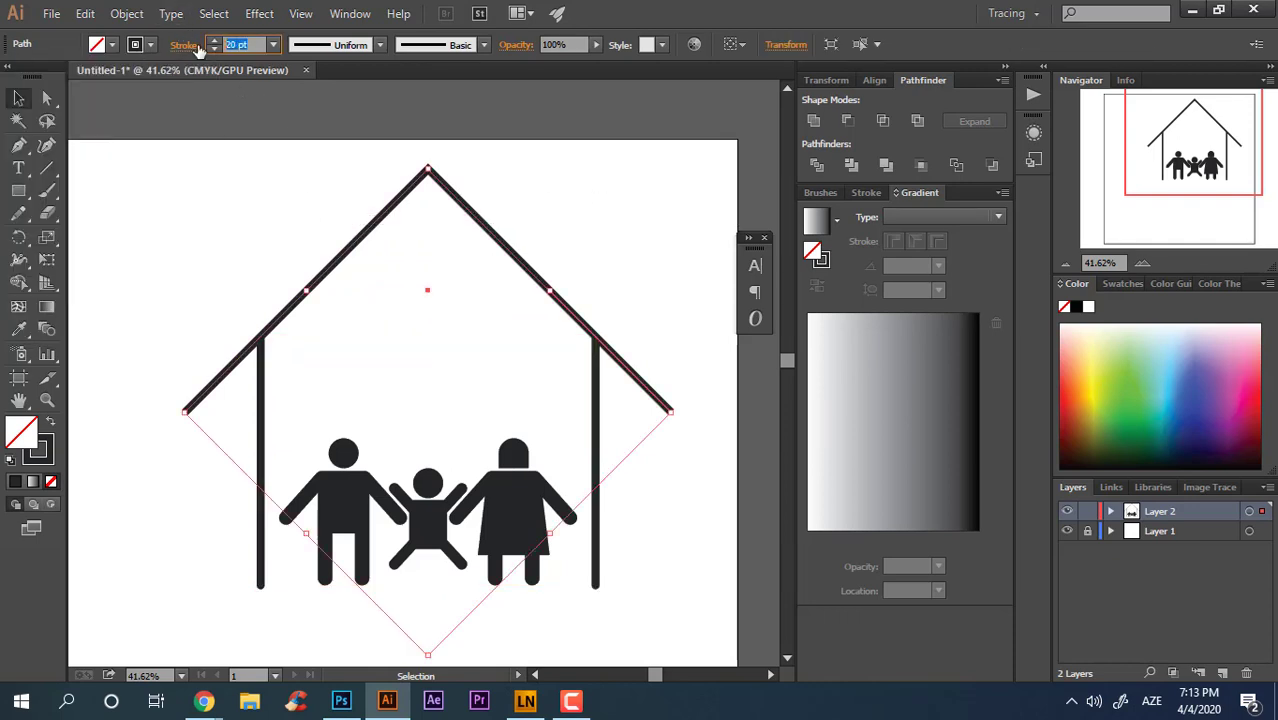
pyautogui.press('Return')
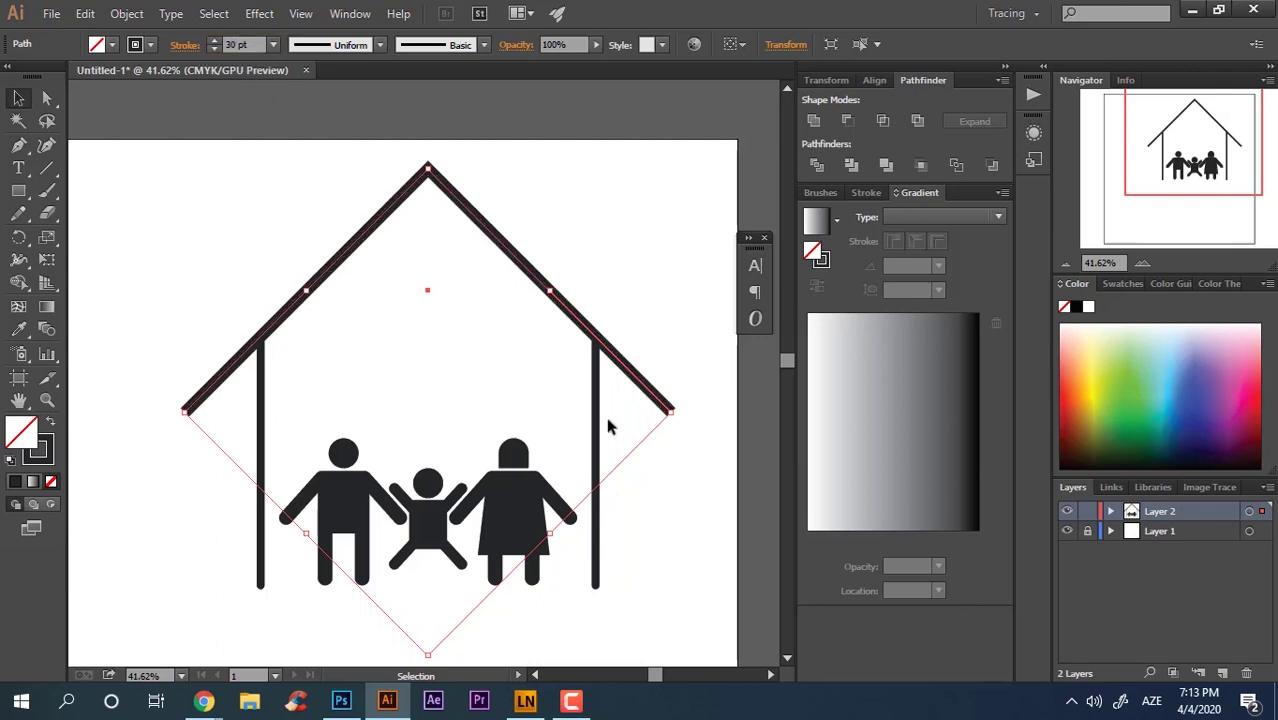
pyautogui.moveTo(607, 412)
pyautogui.mouseDown()
pyautogui.moveTo(165, 414)
pyautogui.moveTo(238, 415)
pyautogui.mouseUp()
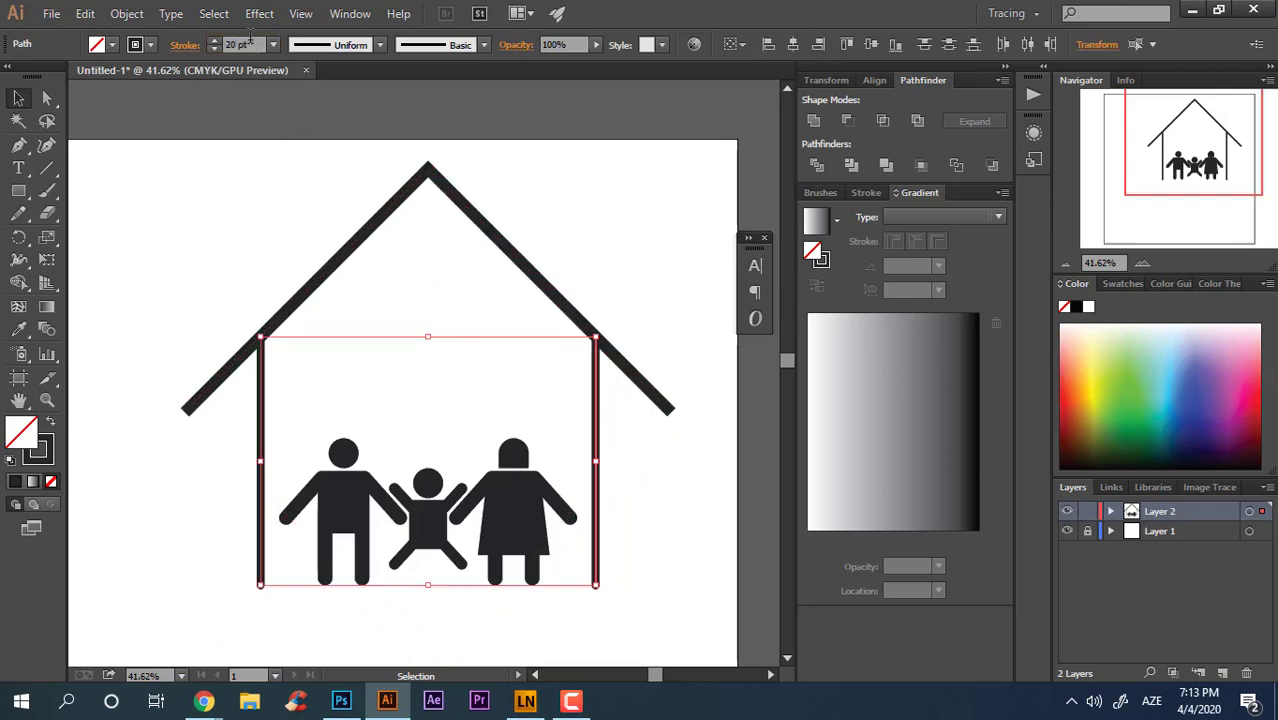
pyautogui.write('30')
pyautogui.press('Return')
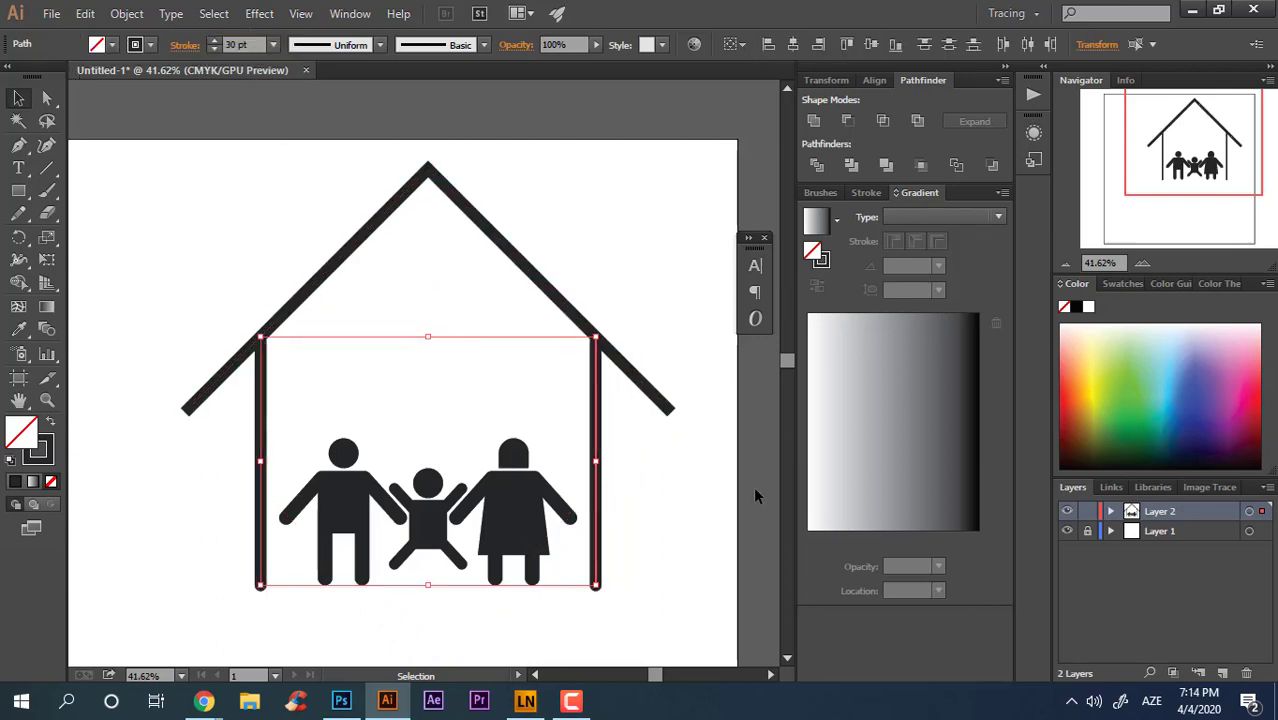
# - Apply round stroke caps to the ends of the roof line
pyautogui.moveTo(688, 454); pyautogui.dragTo(640, 376)
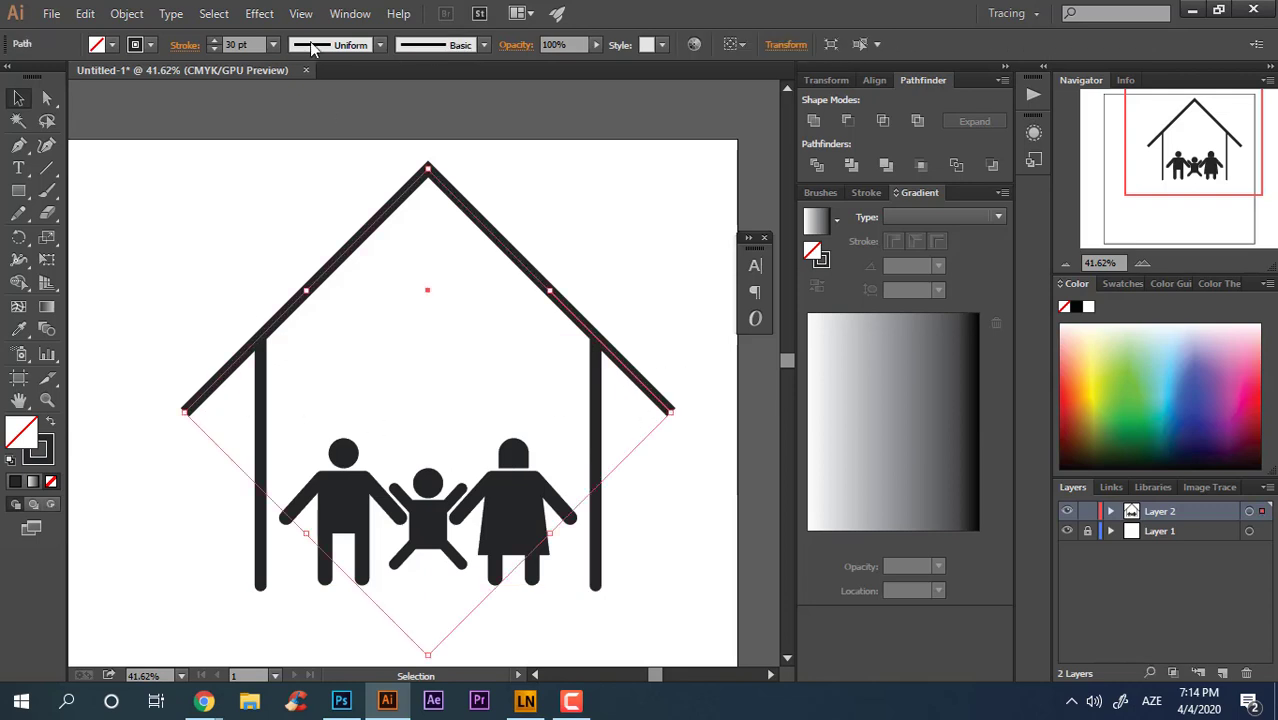
pyautogui.click(182, 45)
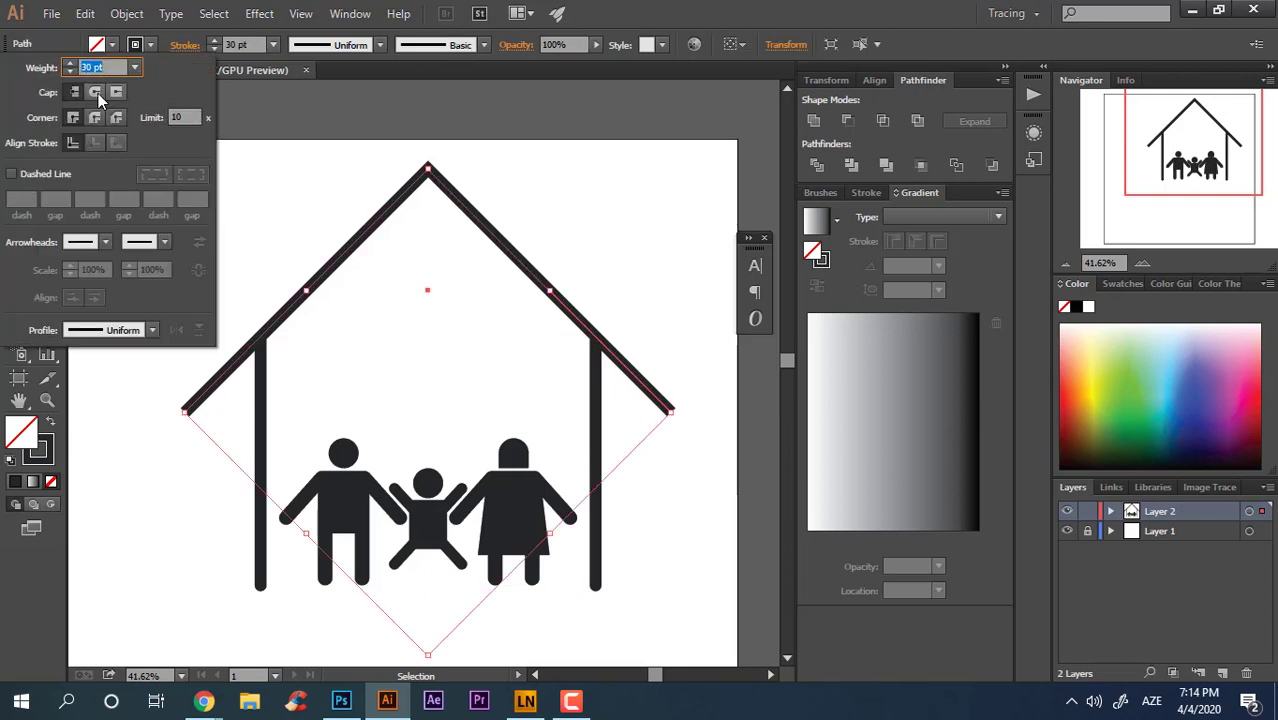
pyautogui.press('Escape')
# - Move the whole house with the family further down on the artboard
pyautogui.moveTo(529, 378); pyautogui.dragTo(528, 340)
pyautogui.click(22, 98)
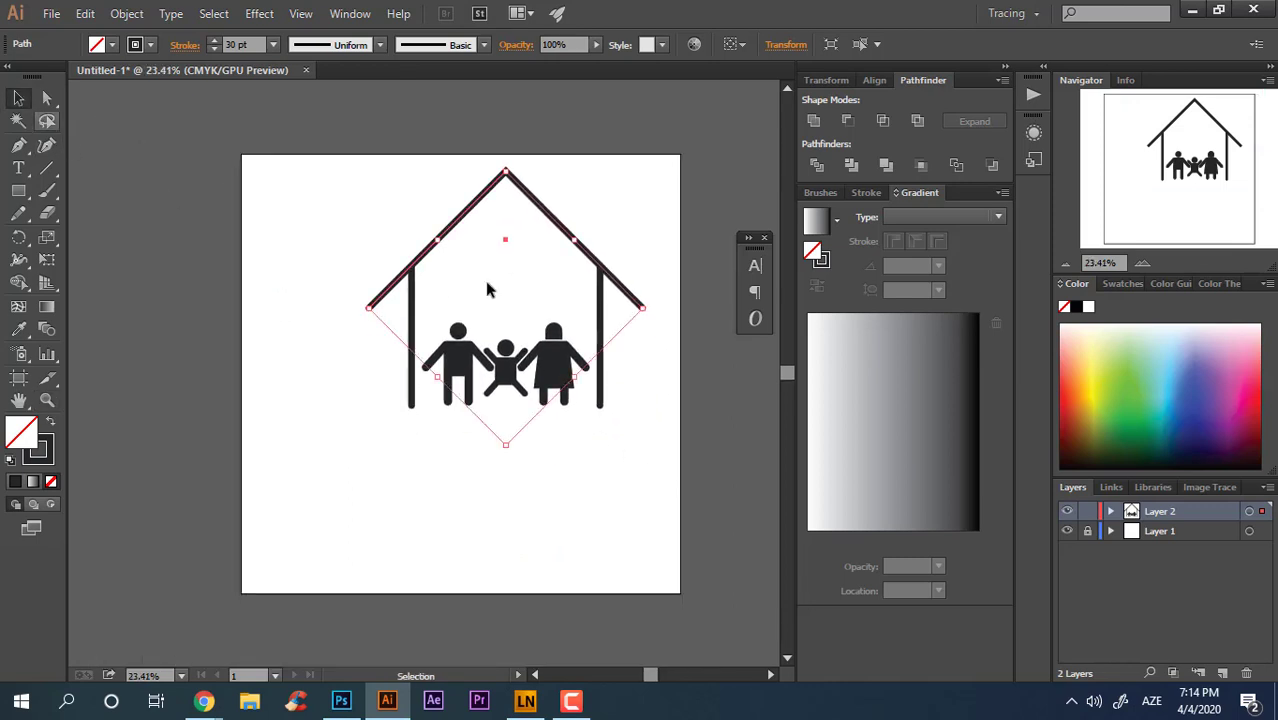
pyautogui.hotkey('ctrl', 'a')
pyautogui.moveTo(590, 254); pyautogui.dragTo(562, 374)
pyautogui.click(612, 492)
pyautogui.hotkey('ctrl', 'space')
pyautogui.moveTo(624, 476); pyautogui.dragTo(822, 600)
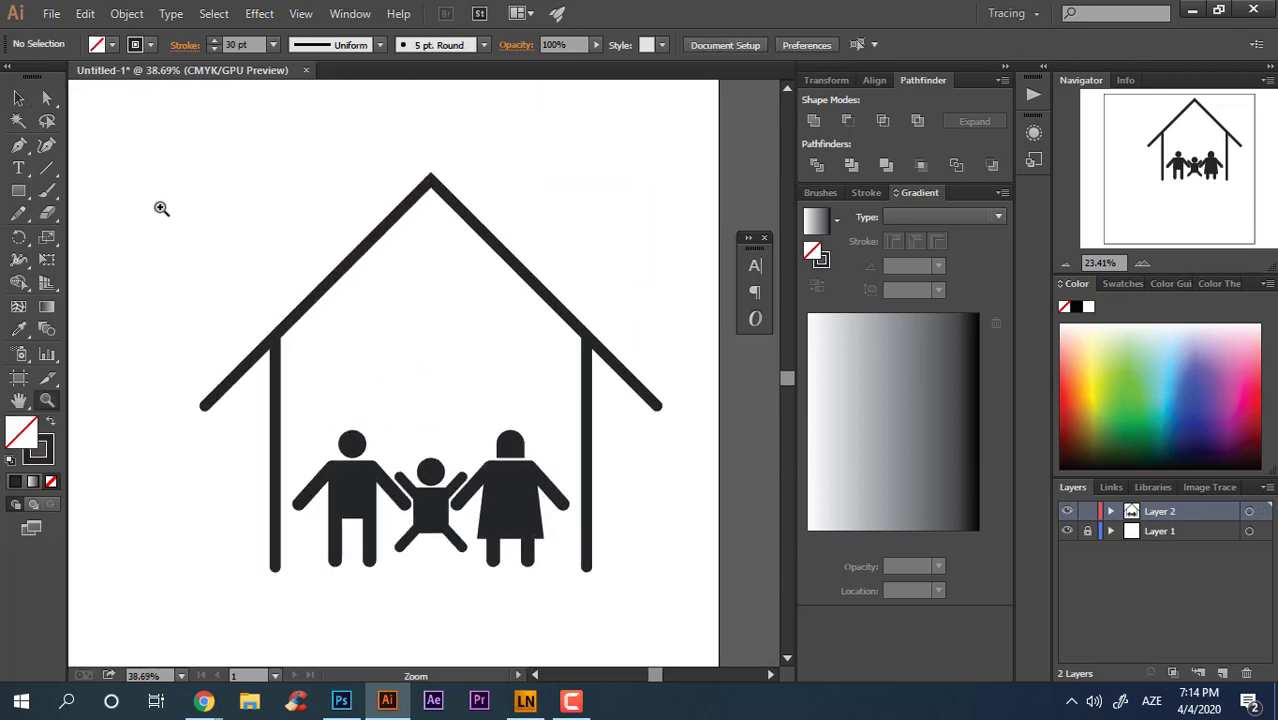
# - Set the stroke weight of the roof and both walls together to 50 pt
pyautogui.click(20, 97)
pyautogui.moveTo(120, 226); pyautogui.dragTo(652, 438)
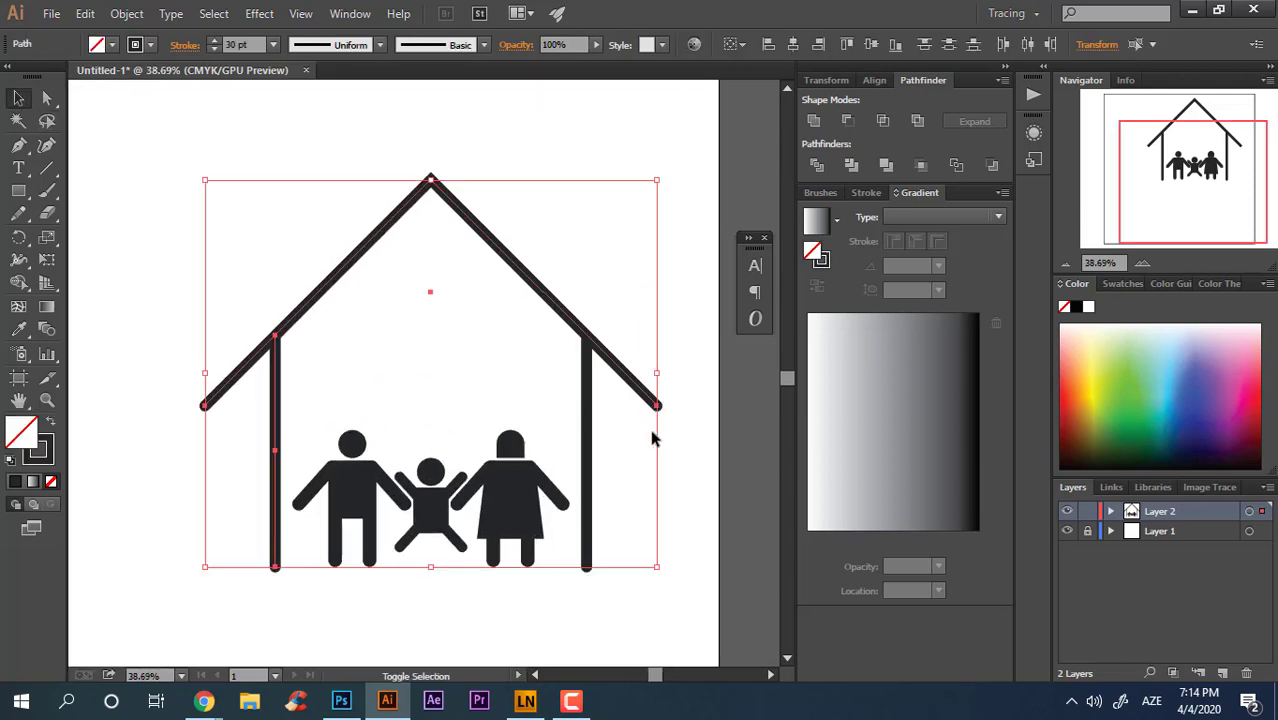
pyautogui.moveTo(577, 388); pyautogui.dragTo(585, 386)
pyautogui.moveTo(682, 410); pyautogui.dragTo(182, 250)
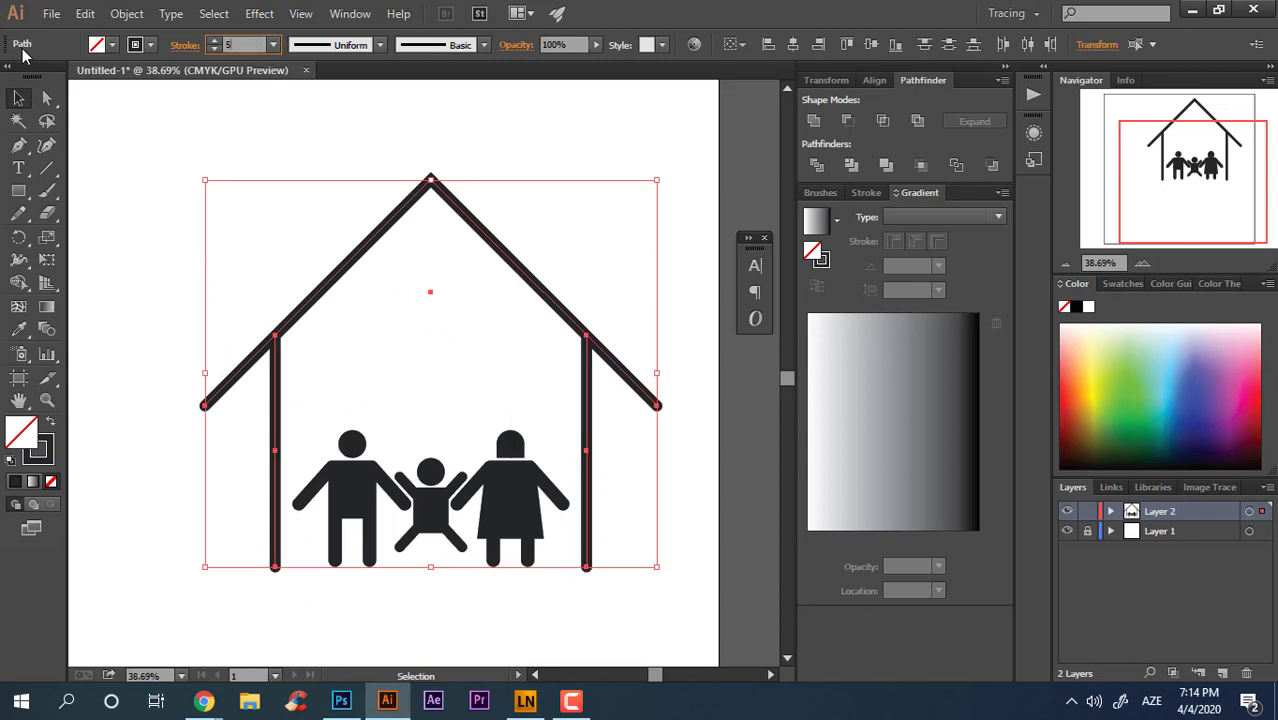
pyautogui.write('0')
pyautogui.press('Return')
pyautogui.click(662, 519)
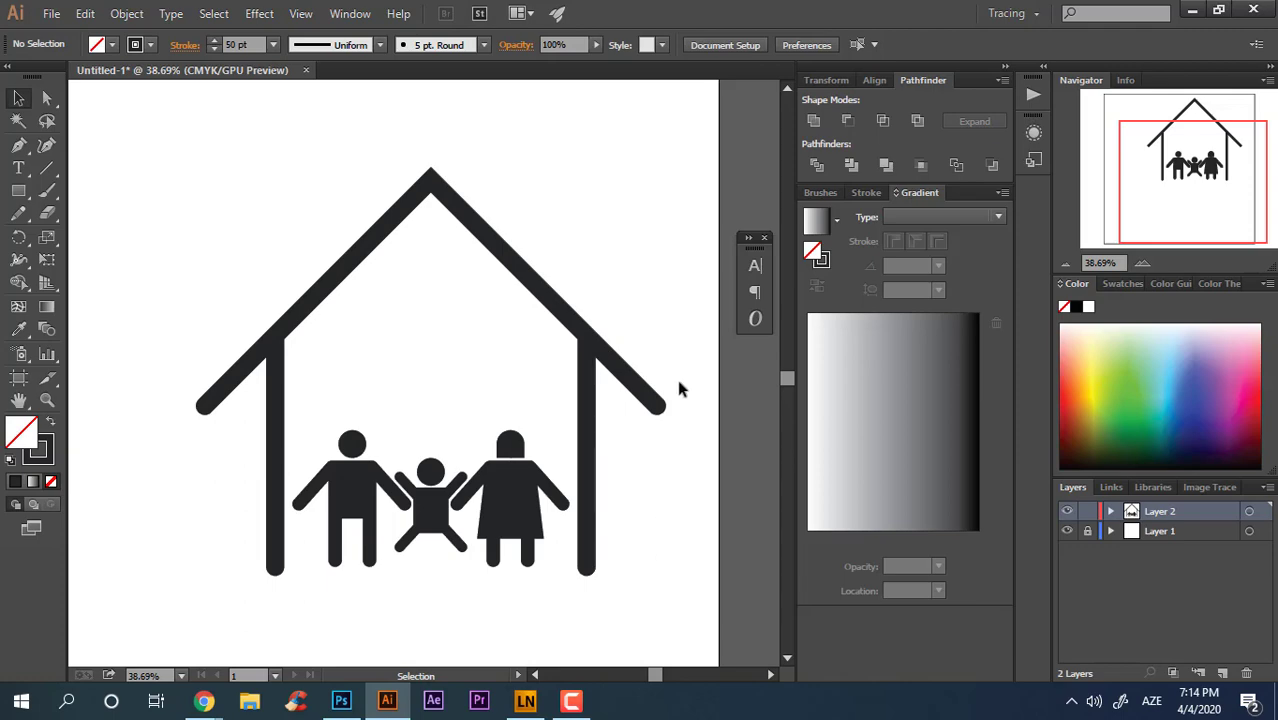
# - Expand the roof and wall strokes into filled shapes and unite them into a single house outline
pyautogui.moveTo(682, 368); pyautogui.dragTo(251, 227)
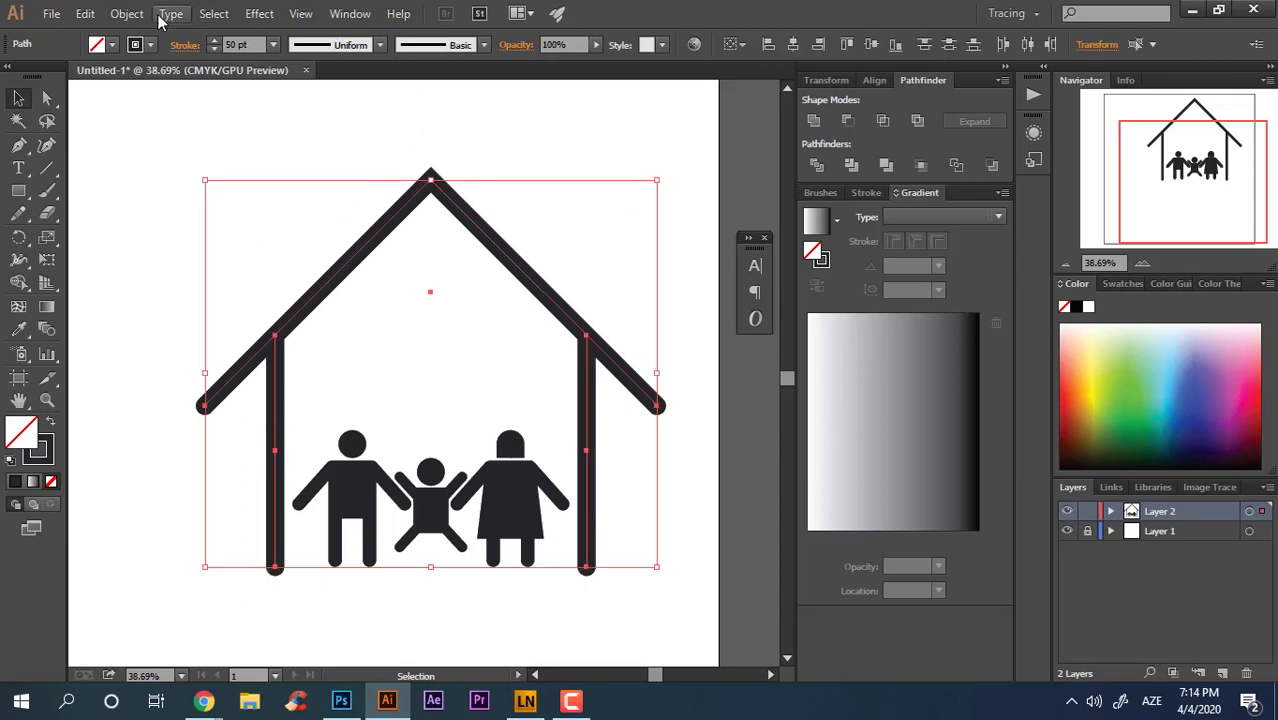
pyautogui.click(128, 14)
pyautogui.click(172, 213)
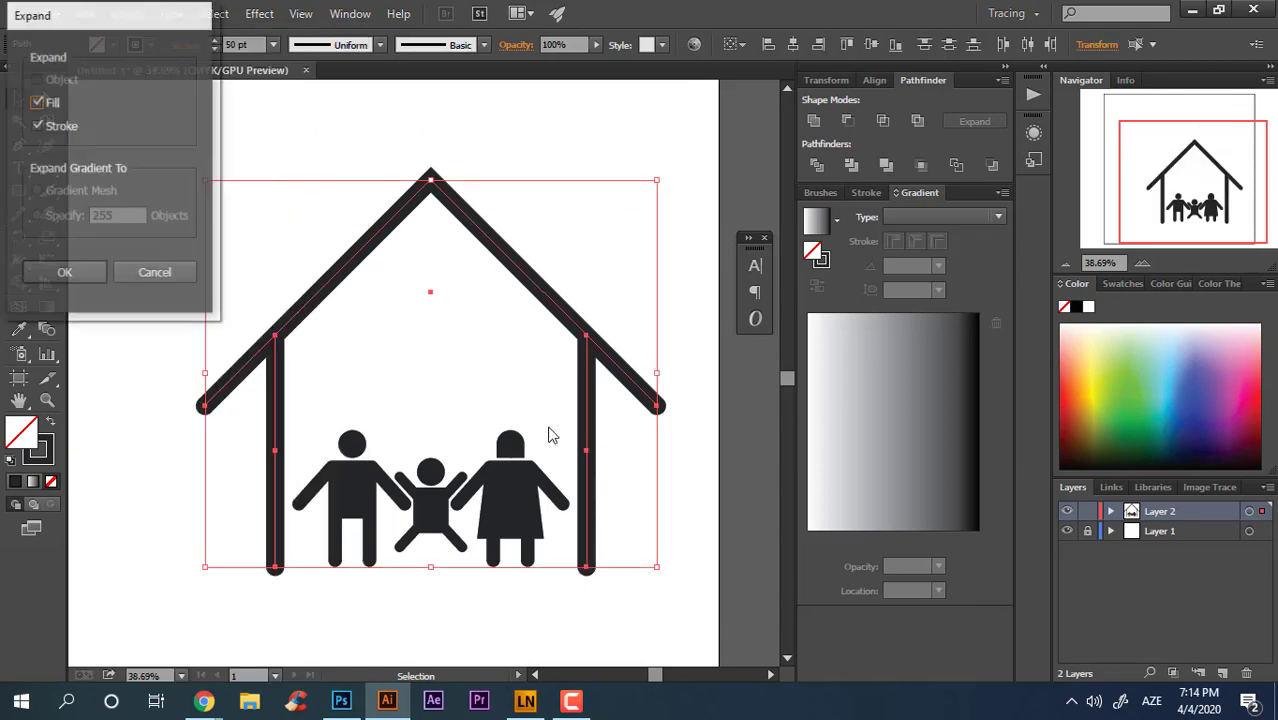
pyautogui.click(94, 276)
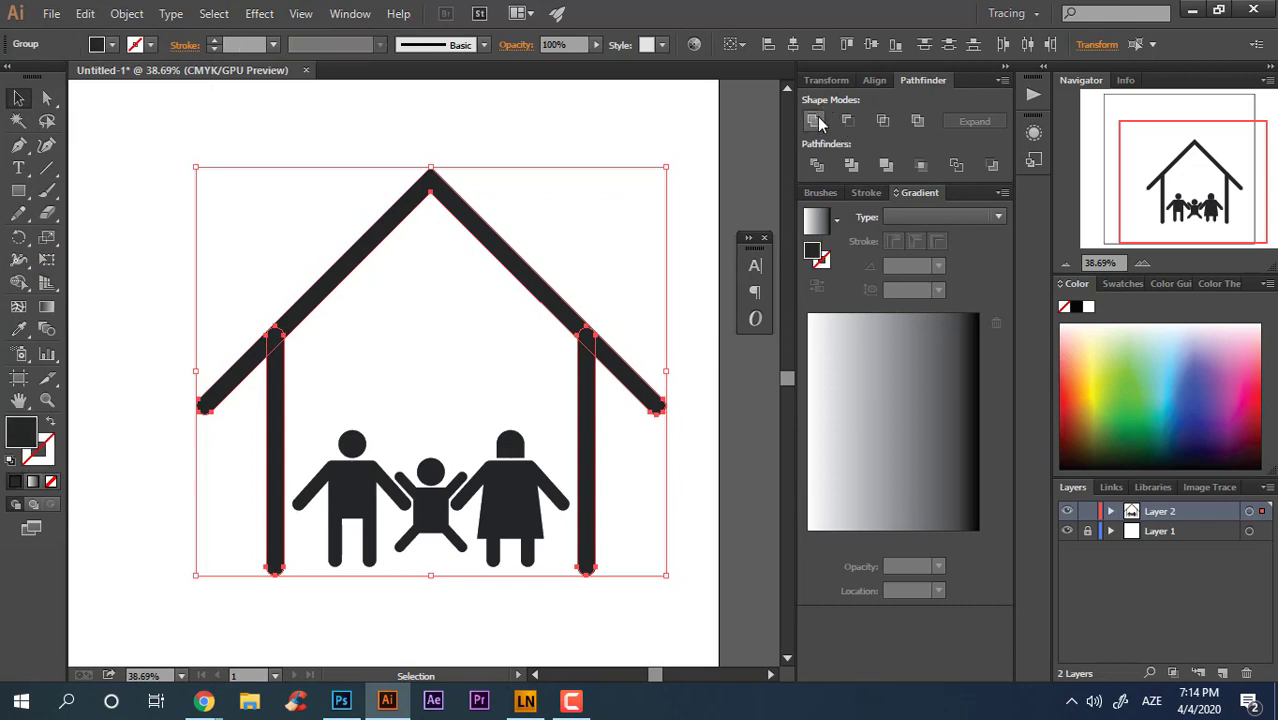
pyautogui.click(815, 121)
# - Round the inner roof peak and the roof-to-wall corners of the house with a radius of about 32 pt
pyautogui.click(46, 98)
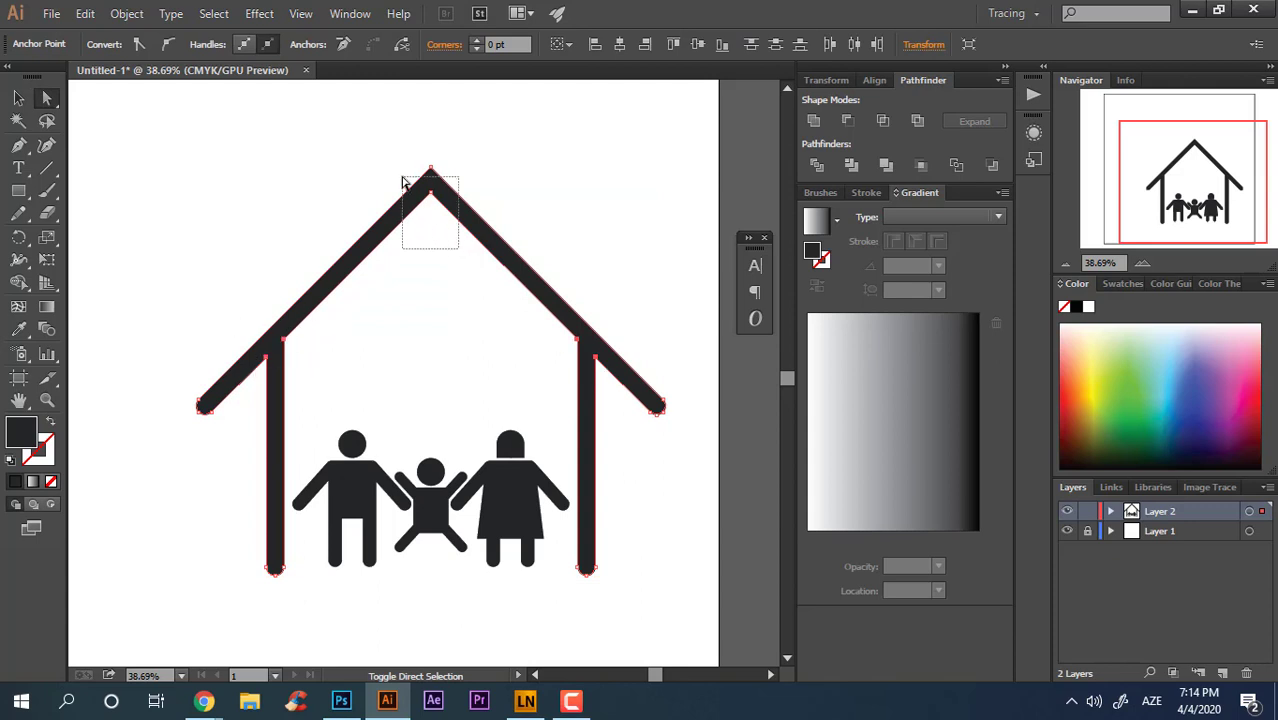
pyautogui.moveTo(429, 224)
pyautogui.mouseDown()
pyautogui.moveTo(428, 237)
pyautogui.moveTo(423, 213)
pyautogui.mouseUp()
pyautogui.click(448, 392)
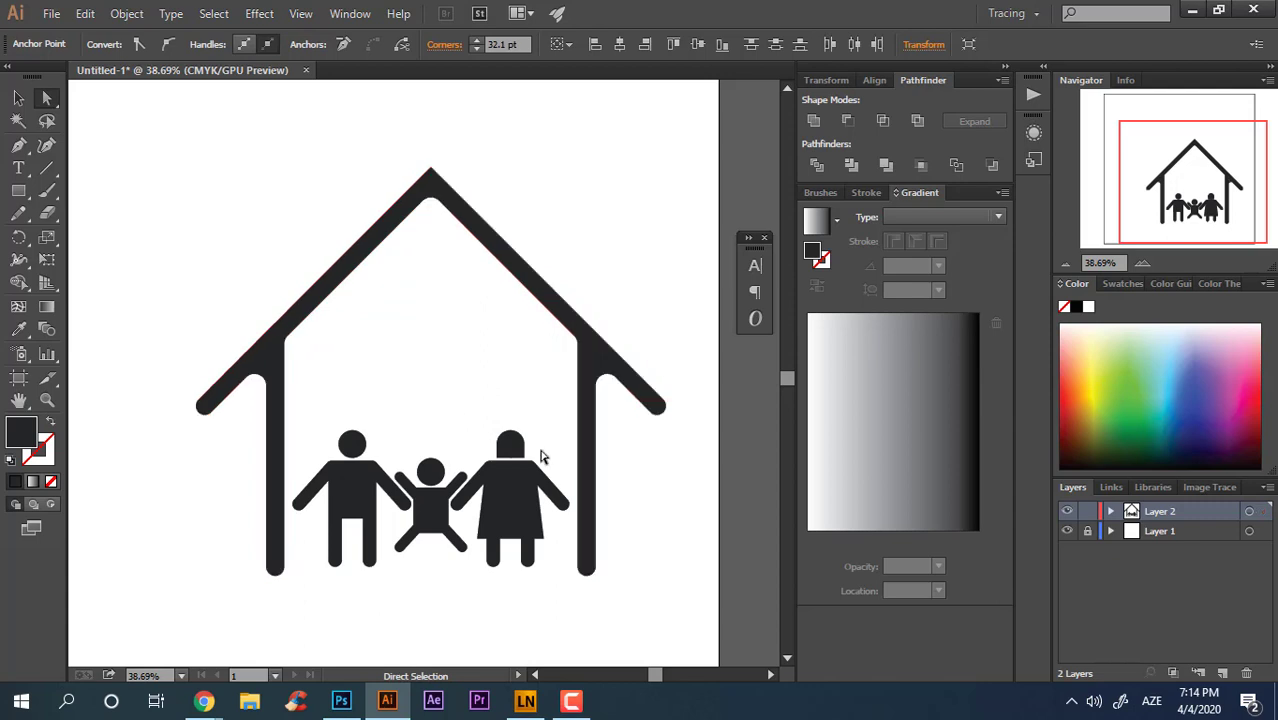
# - Center the house and family horizontally on the artboard
pyautogui.press('z')
pyautogui.moveTo(644, 472); pyautogui.dragTo(566, 342)
pyautogui.click(19, 98)
pyautogui.hotkey('ctrl', 'a')
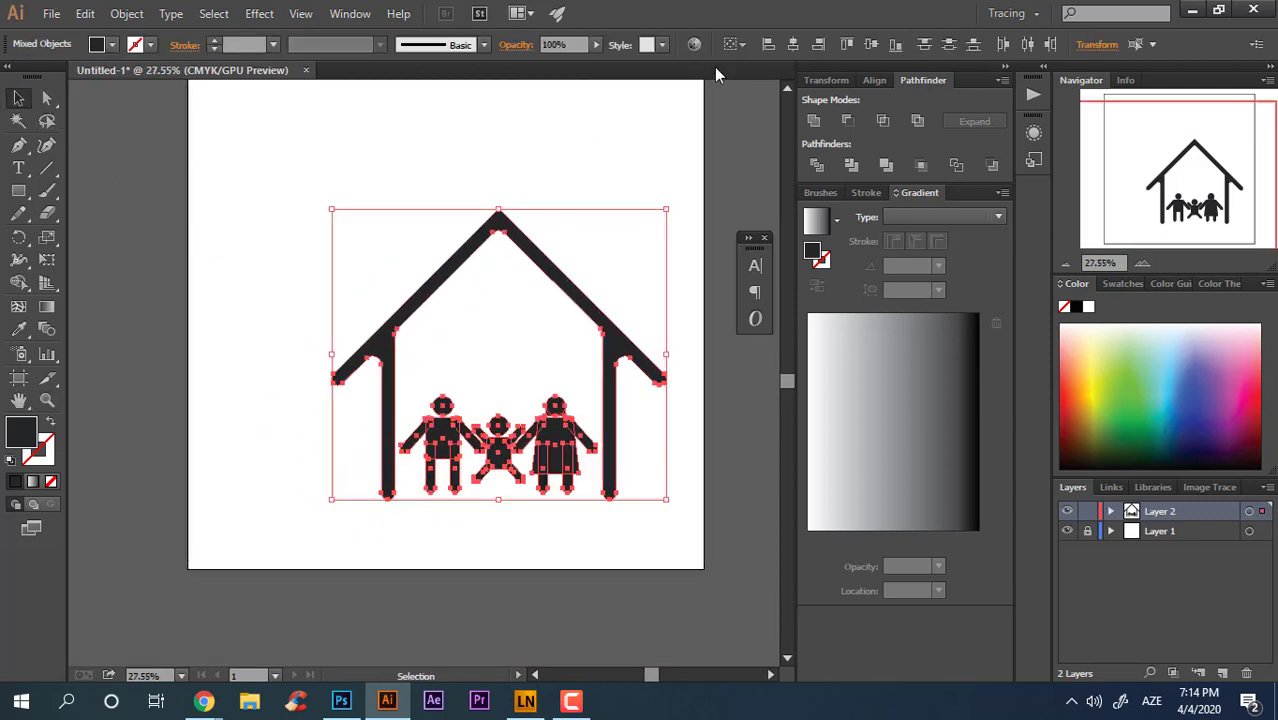
pyautogui.moveTo(702, 462); pyautogui.dragTo(268, 220)
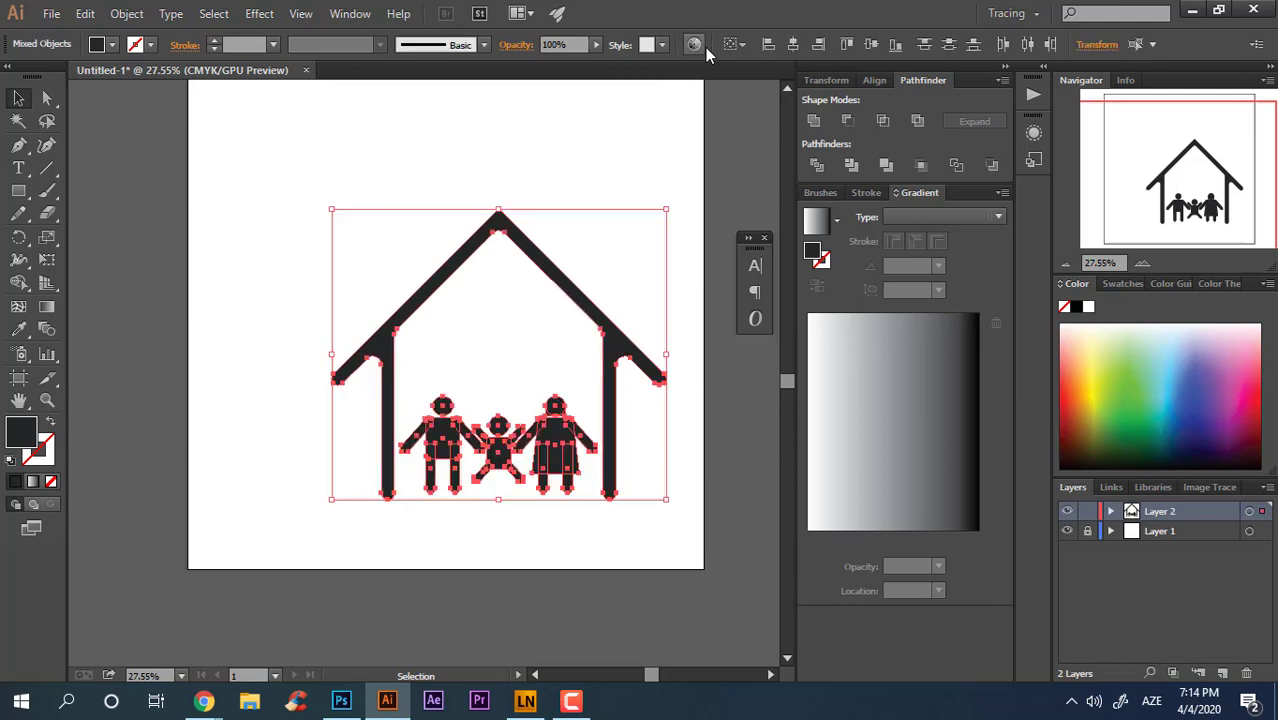
pyautogui.click(732, 44)
pyautogui.click(750, 106)
pyautogui.click(793, 44)
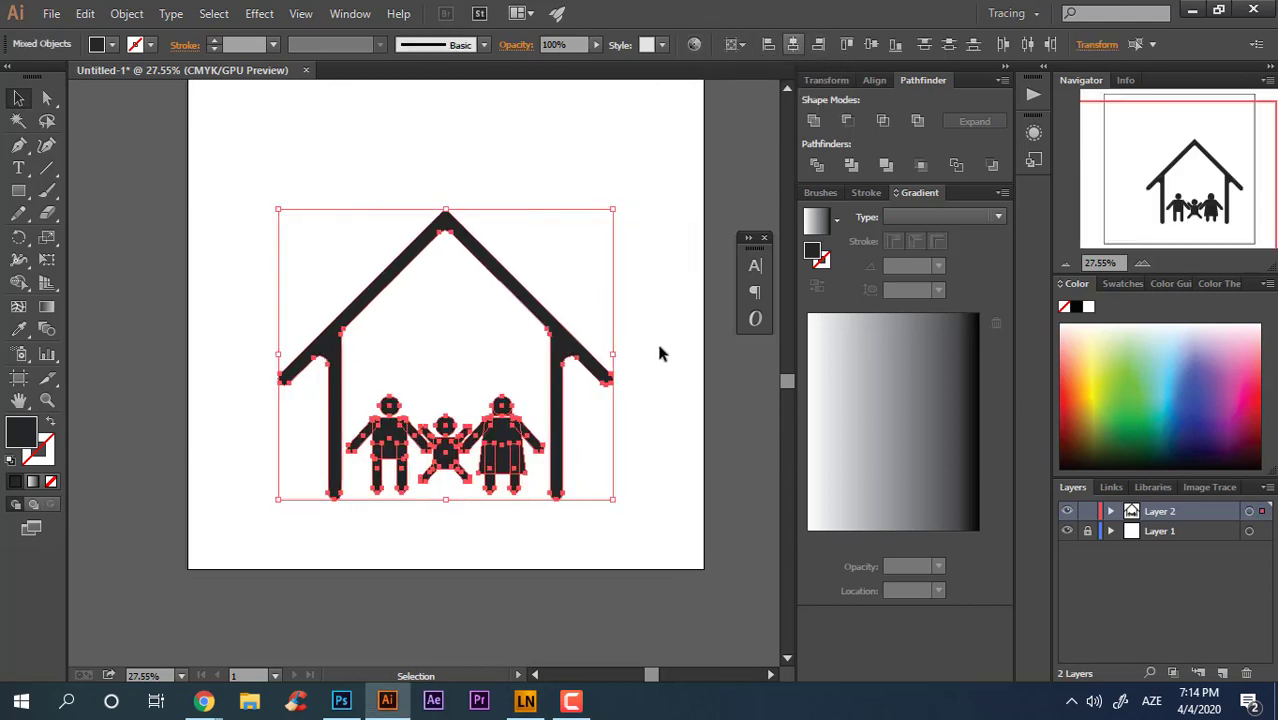
# - Draw a filled circle in the empty area to the right of the house's roof
pyautogui.press('z')
pyautogui.moveTo(446, 352); pyautogui.dragTo(495, 396)
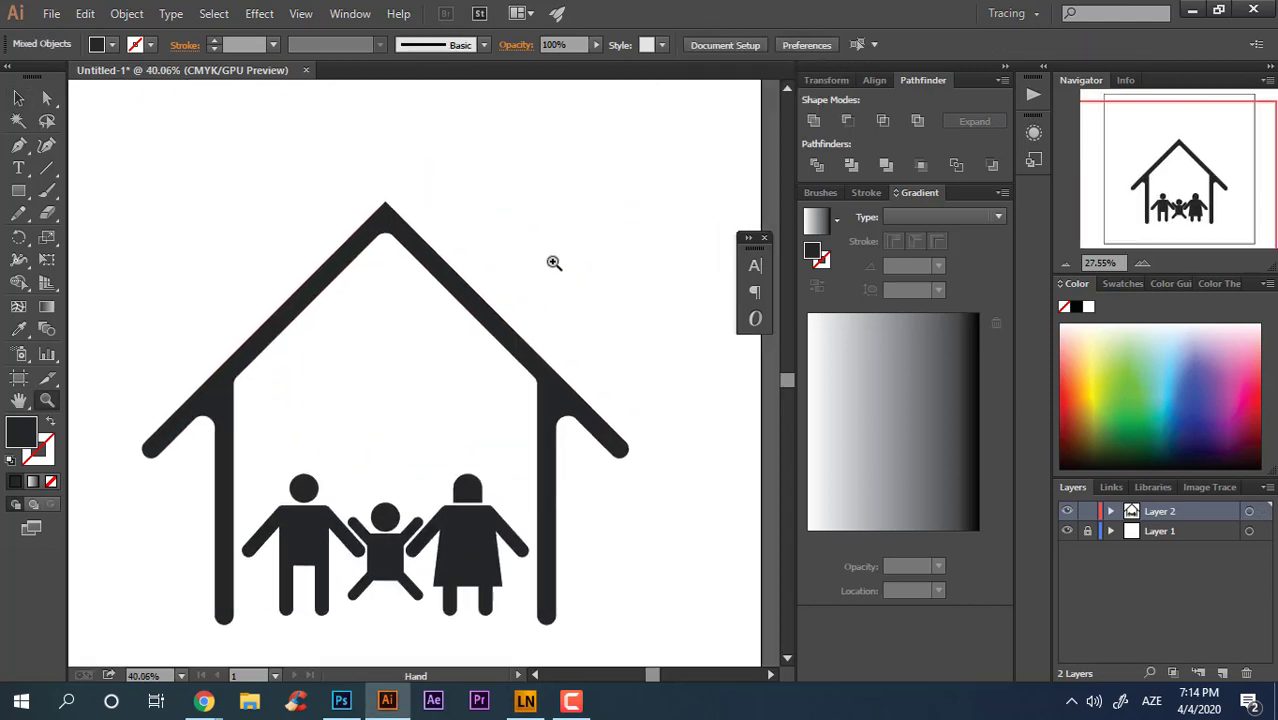
pyautogui.click(554, 262)
pyautogui.moveTo(18, 190); pyautogui.dragTo(91, 251)
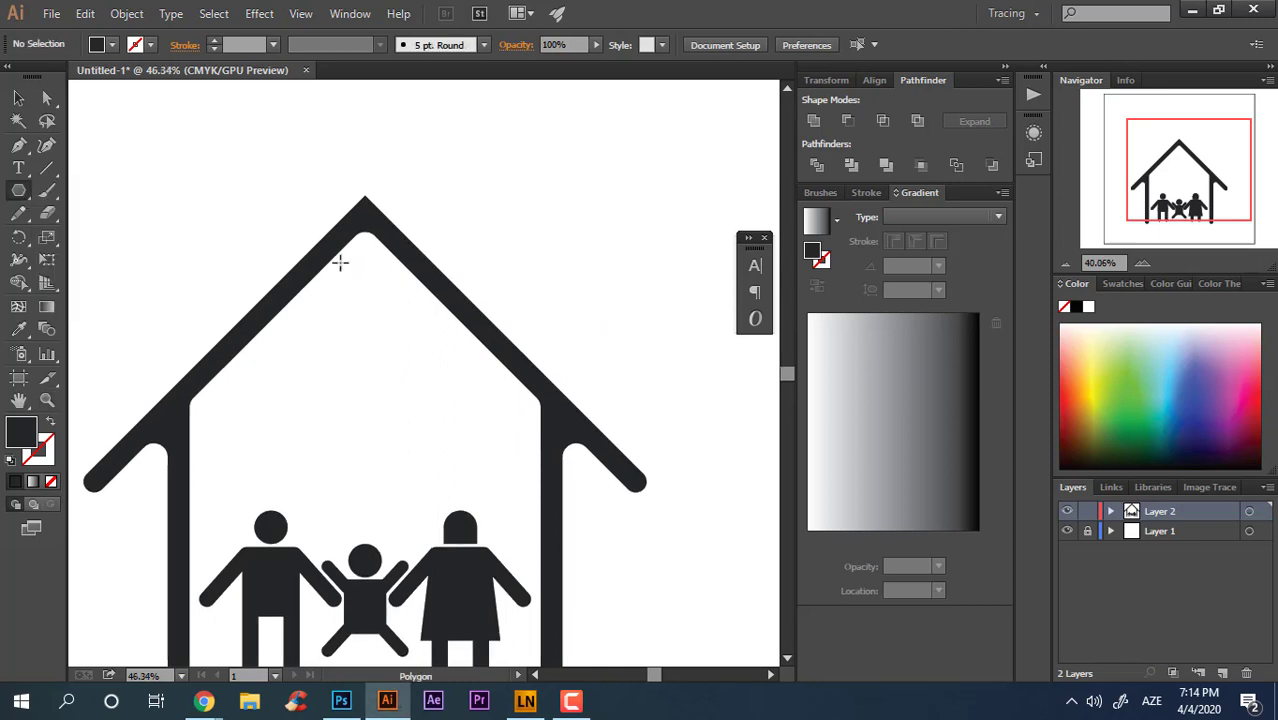
pyautogui.moveTo(24, 198); pyautogui.dragTo(86, 231)
pyautogui.moveTo(530, 148)
pyautogui.mouseDown()
pyautogui.moveTo(634, 252)
pyautogui.moveTo(489, 342)
pyautogui.mouseUp()
# - Draw a rectangle about 41 by 100 pt on the circle's upper edge and a smaller circle over the rectangle's upper end
pyautogui.moveTo(488, 191); pyautogui.dragTo(608, 285)
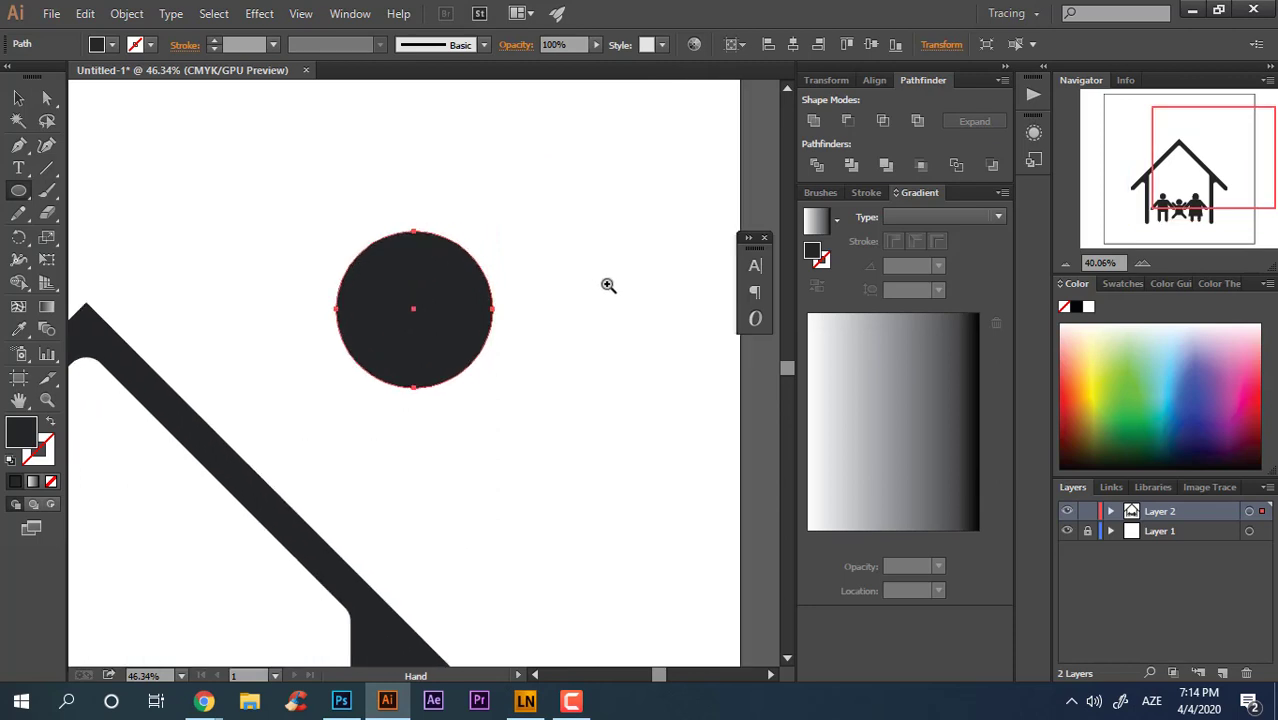
pyautogui.moveTo(14, 190); pyautogui.dragTo(95, 190)
pyautogui.moveTo(402, 182); pyautogui.dragTo(430, 246)
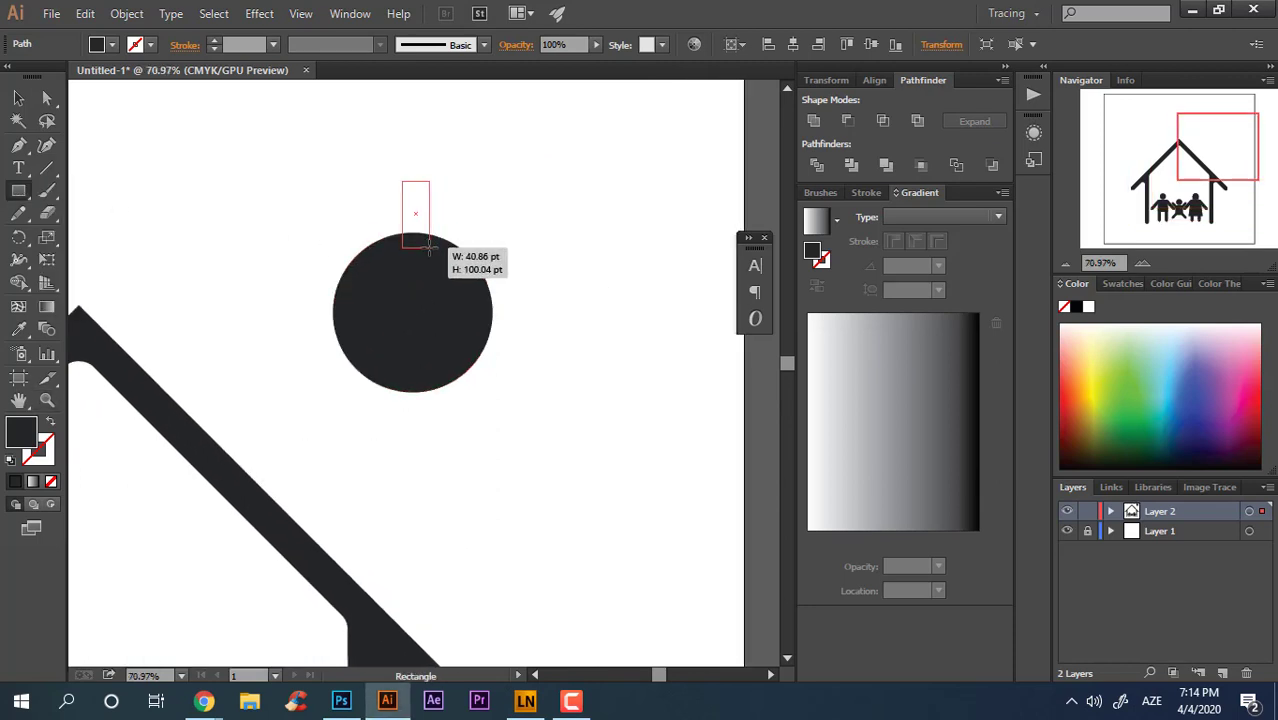
pyautogui.moveTo(20, 195); pyautogui.dragTo(73, 231)
pyautogui.moveTo(391, 166); pyautogui.dragTo(445, 185)
# - Align both circles and the rectangle on a shared horizontal center and place them to the right of the roof peak
pyautogui.click(19, 97)
pyautogui.click(582, 419)
pyautogui.moveTo(627, 252); pyautogui.dragTo(630, 250)
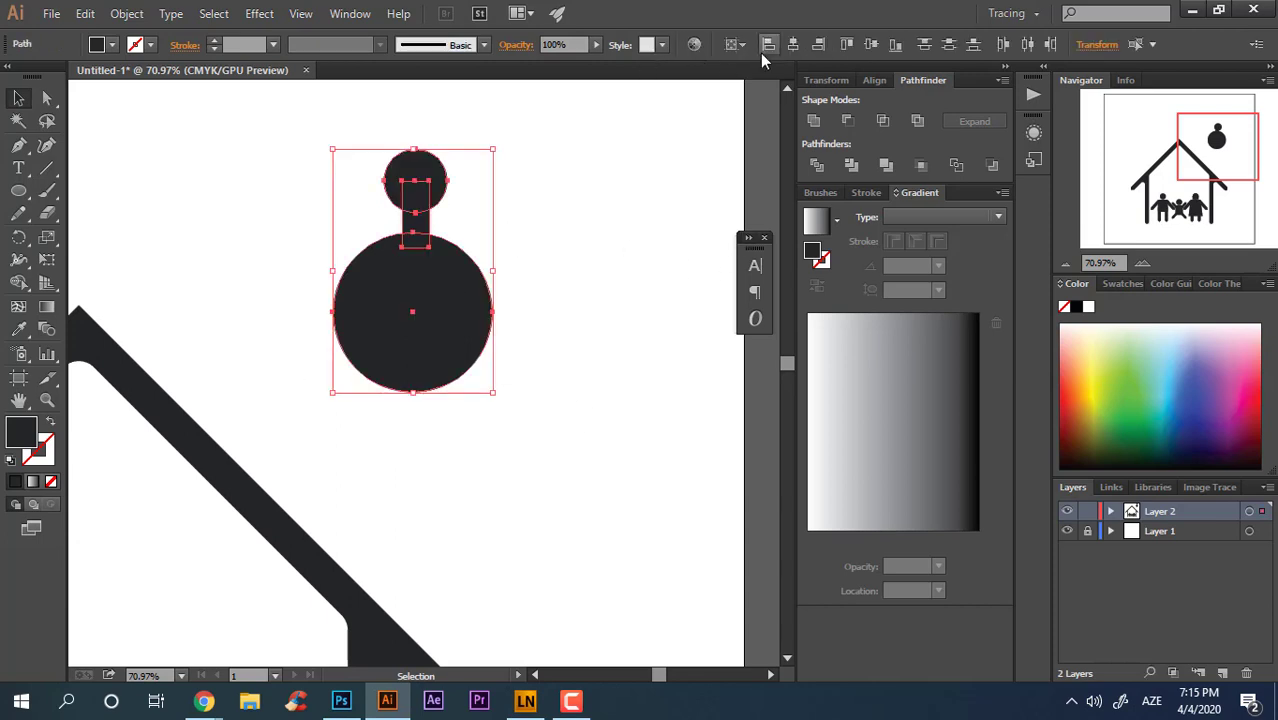
pyautogui.click(794, 45)
pyautogui.moveTo(131, 313); pyautogui.dragTo(386, 328)
pyautogui.click(592, 395)
# - Flatten the small upper circle into a wide ellipse and make the rectangular stem narrower
pyautogui.press('z')
pyautogui.moveTo(335, 173); pyautogui.dragTo(521, 282)
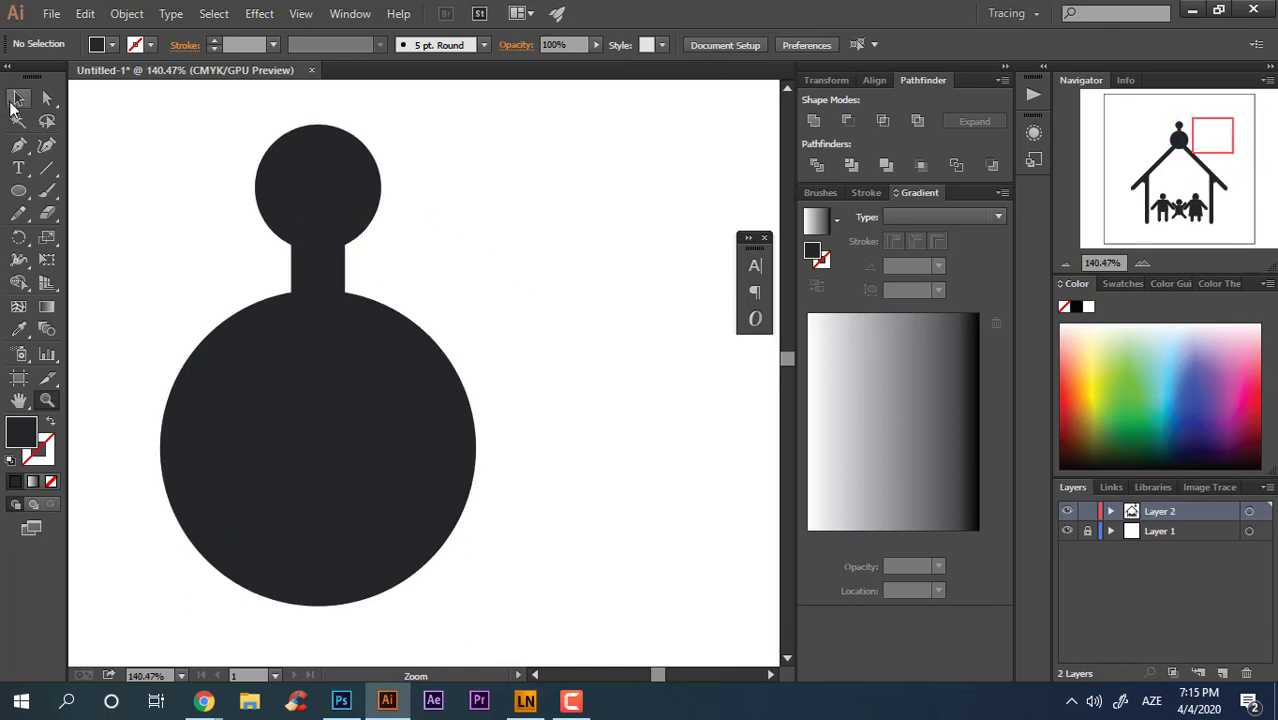
pyautogui.click(370, 221)
pyautogui.moveTo(317, 250)
pyautogui.mouseDown()
pyautogui.moveTo(317, 229)
pyautogui.moveTo(338, 256)
pyautogui.mouseUp()
pyautogui.click(440, 260)
pyautogui.click(342, 258)
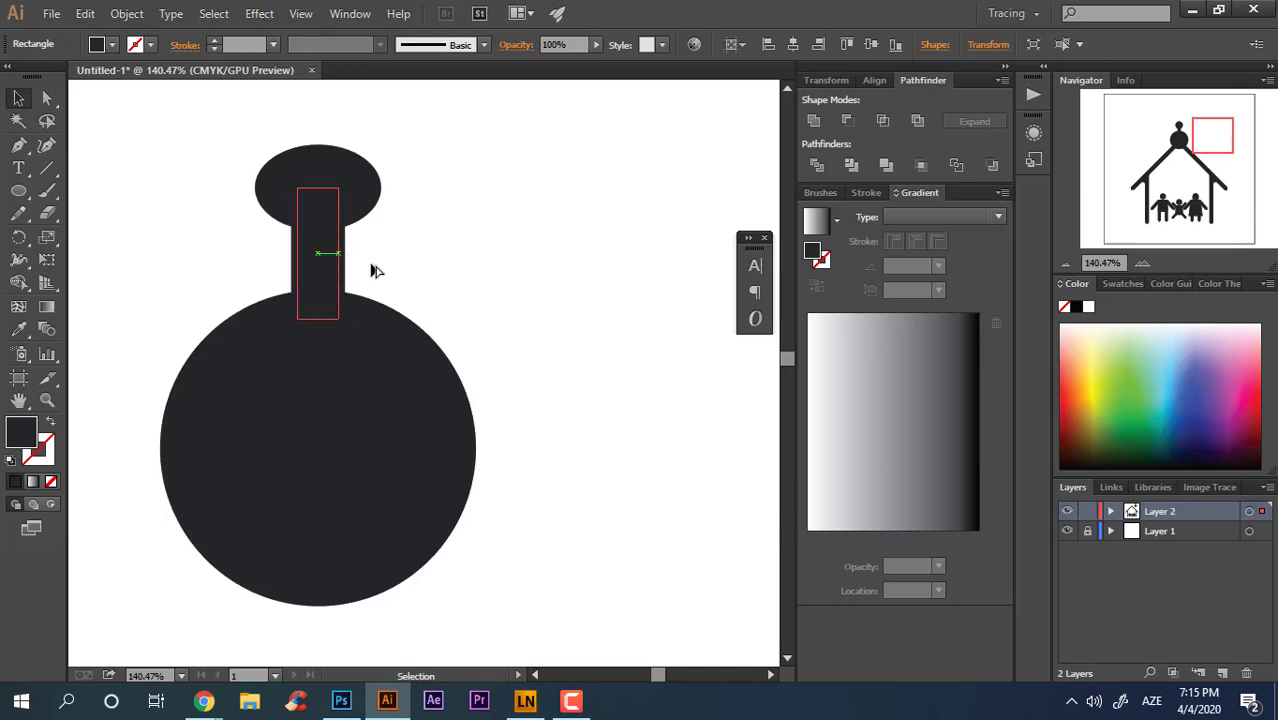
pyautogui.click(400, 260)
# - Unite the ellipse and stem into one spike and round the two corners where they meet to about 44 pt
pyautogui.moveTo(213, 179); pyautogui.dragTo(528, 189)
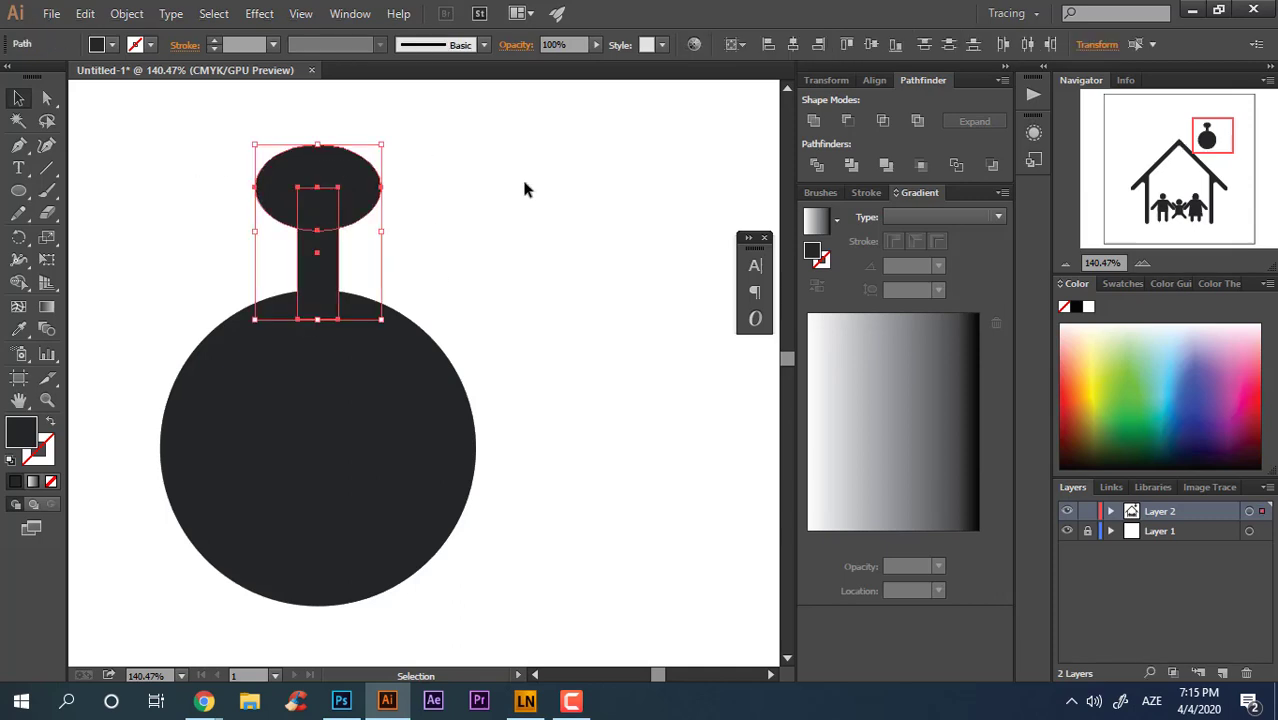
pyautogui.click(46, 97)
pyautogui.moveTo(268, 226); pyautogui.dragTo(384, 291)
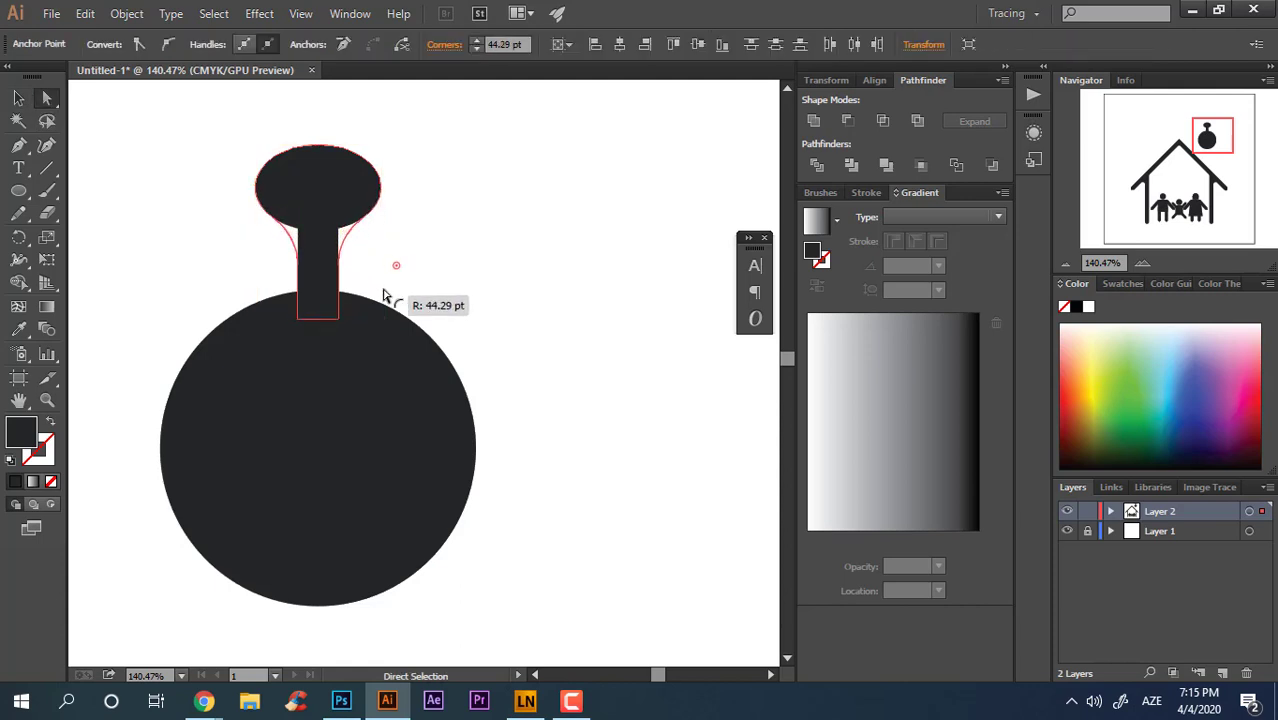
pyautogui.press('z')
pyautogui.moveTo(515, 210); pyautogui.dragTo(335, 205)
pyautogui.moveTo(435, 283); pyautogui.dragTo(491, 316)
pyautogui.click(18, 97)
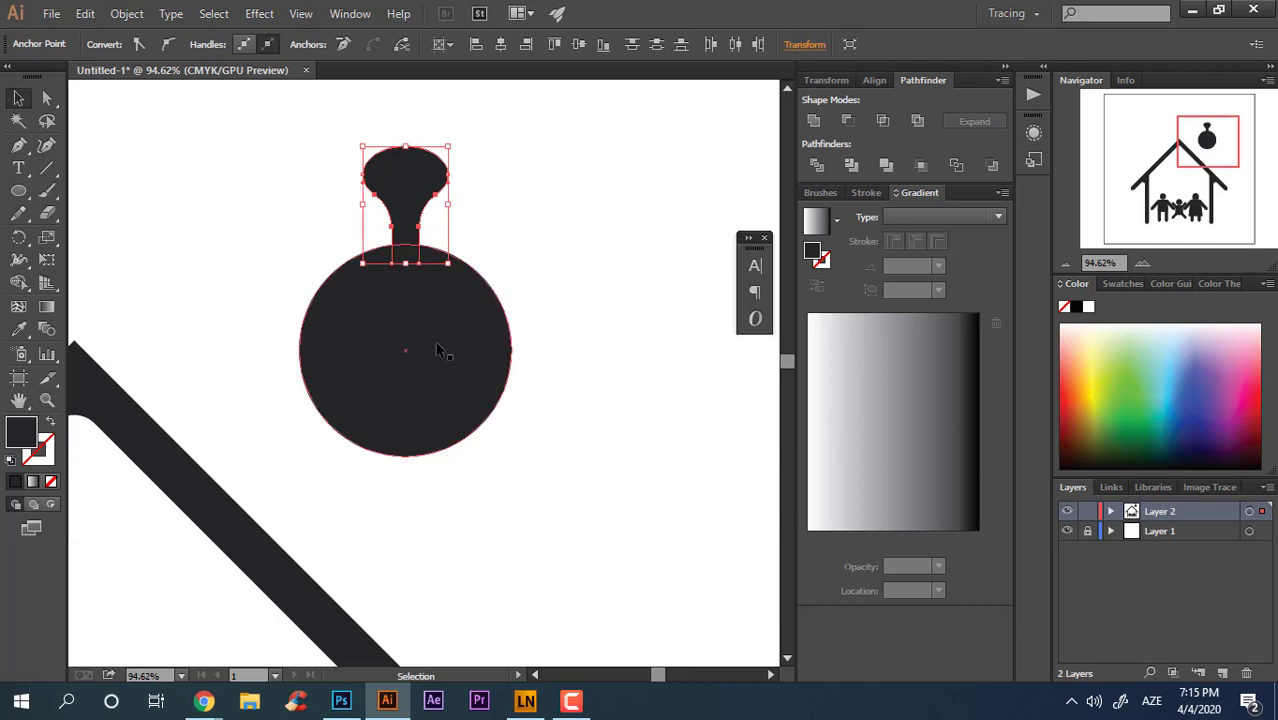
pyautogui.press('r')
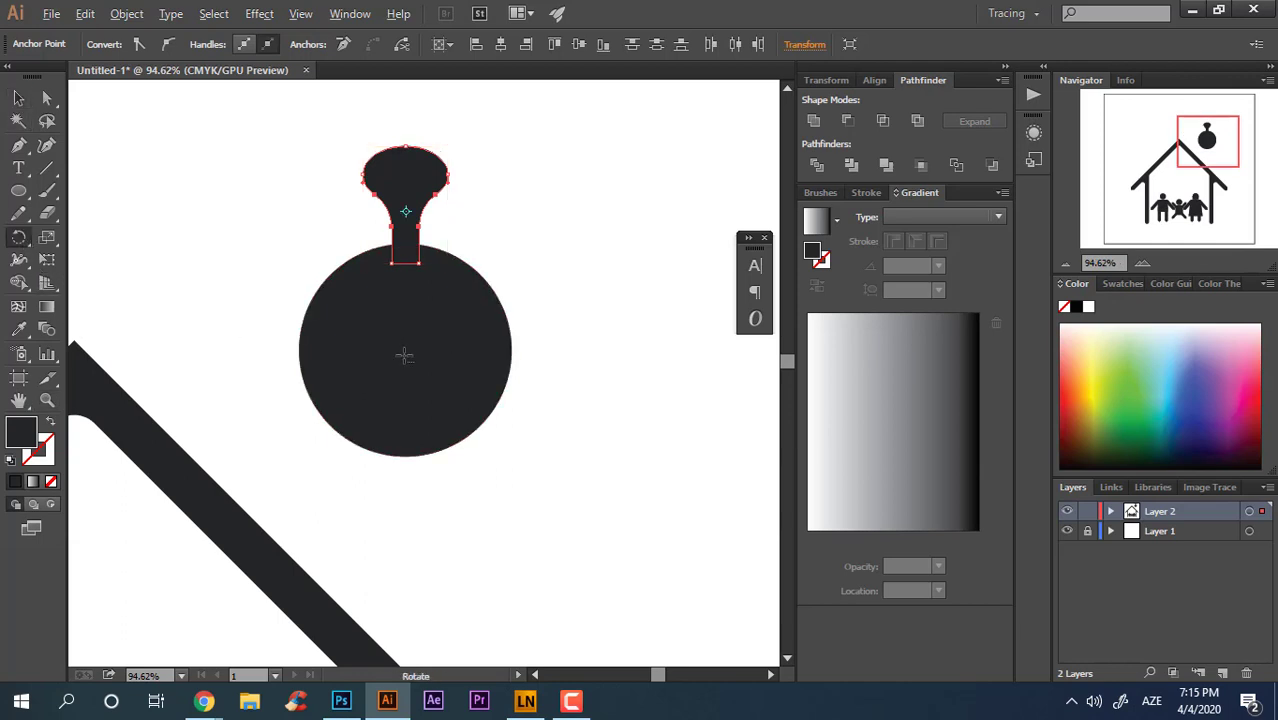
pyautogui.keyDown('alt'); pyautogui.click(407, 351); pyautogui.keyUp('alt')
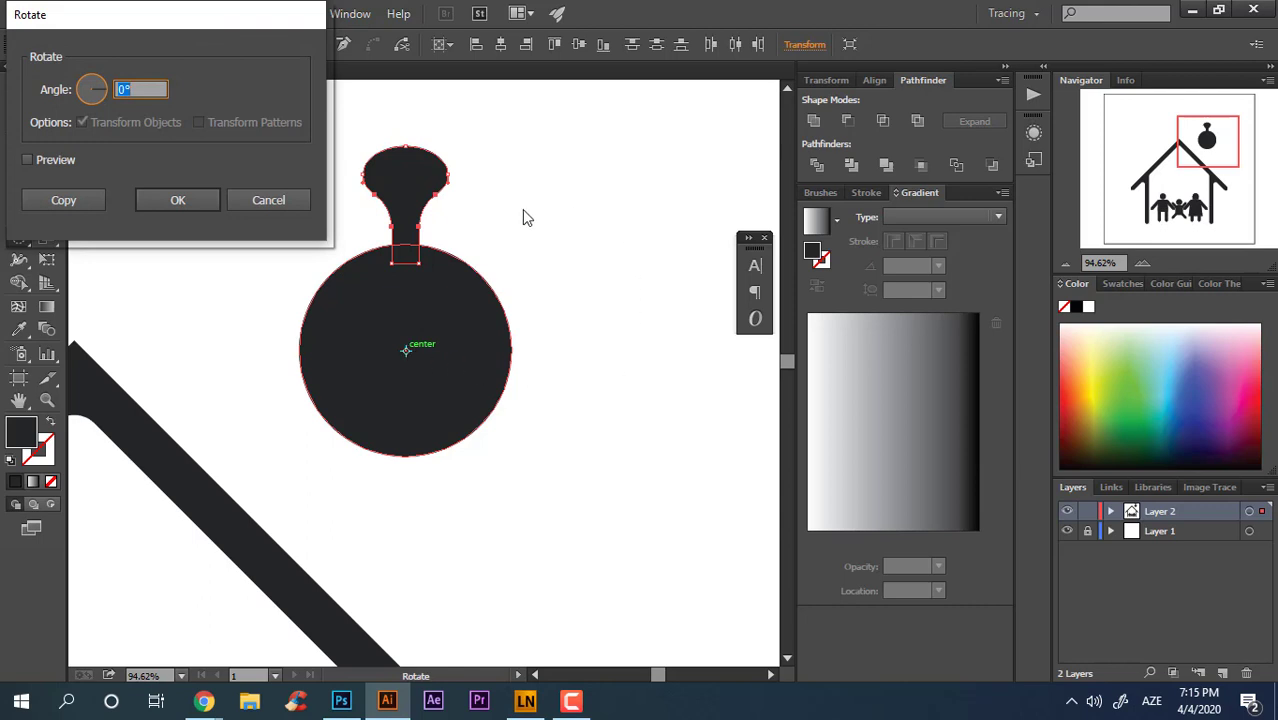
pyautogui.write('45')
pyautogui.click(73, 203)
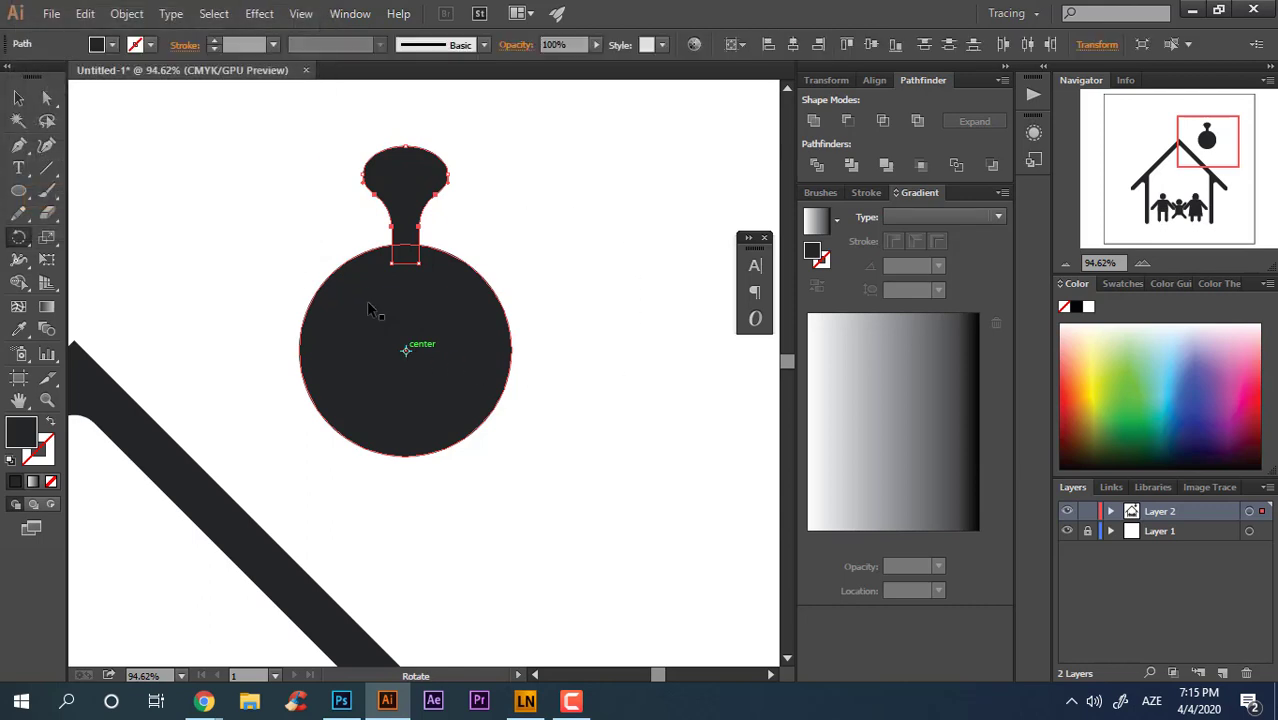
pyautogui.hotkey('ctrl', 'z')
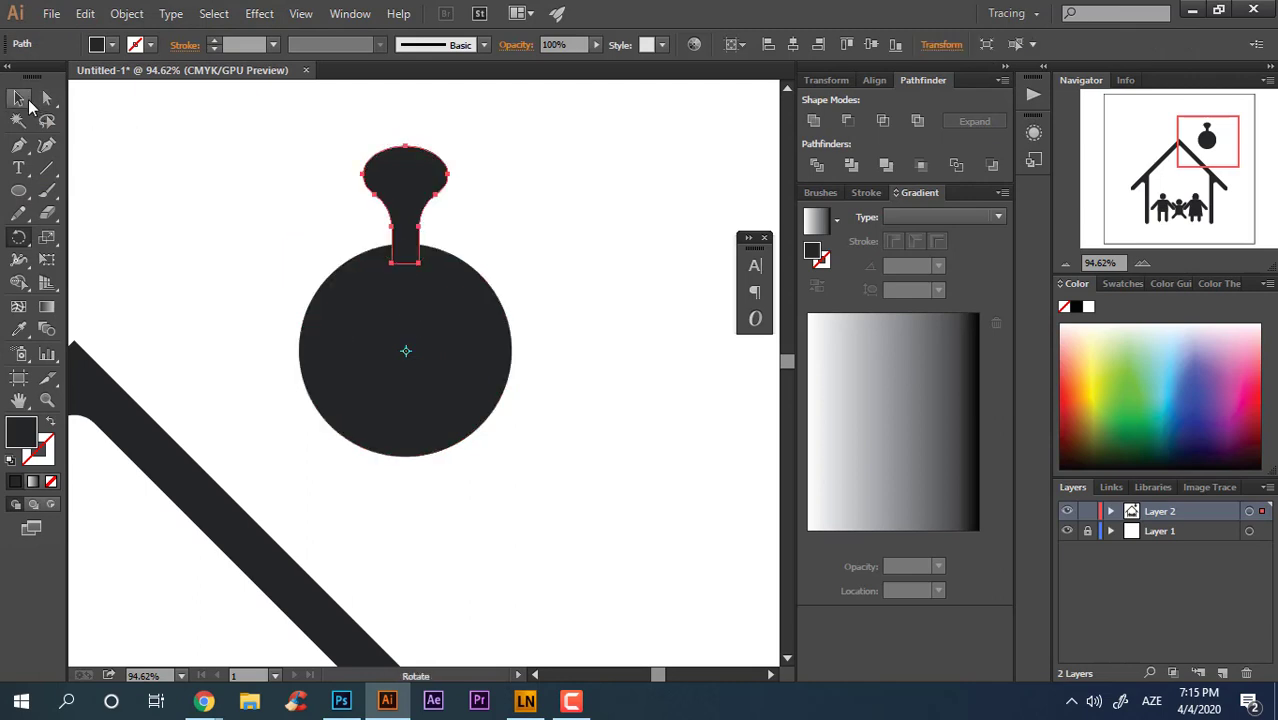
# - Create a copy of the spike rotated 45° around the center of the large circle
pyautogui.click(22, 103)
pyautogui.moveTo(630, 329); pyautogui.dragTo(285, 177)
pyautogui.click(405, 222)
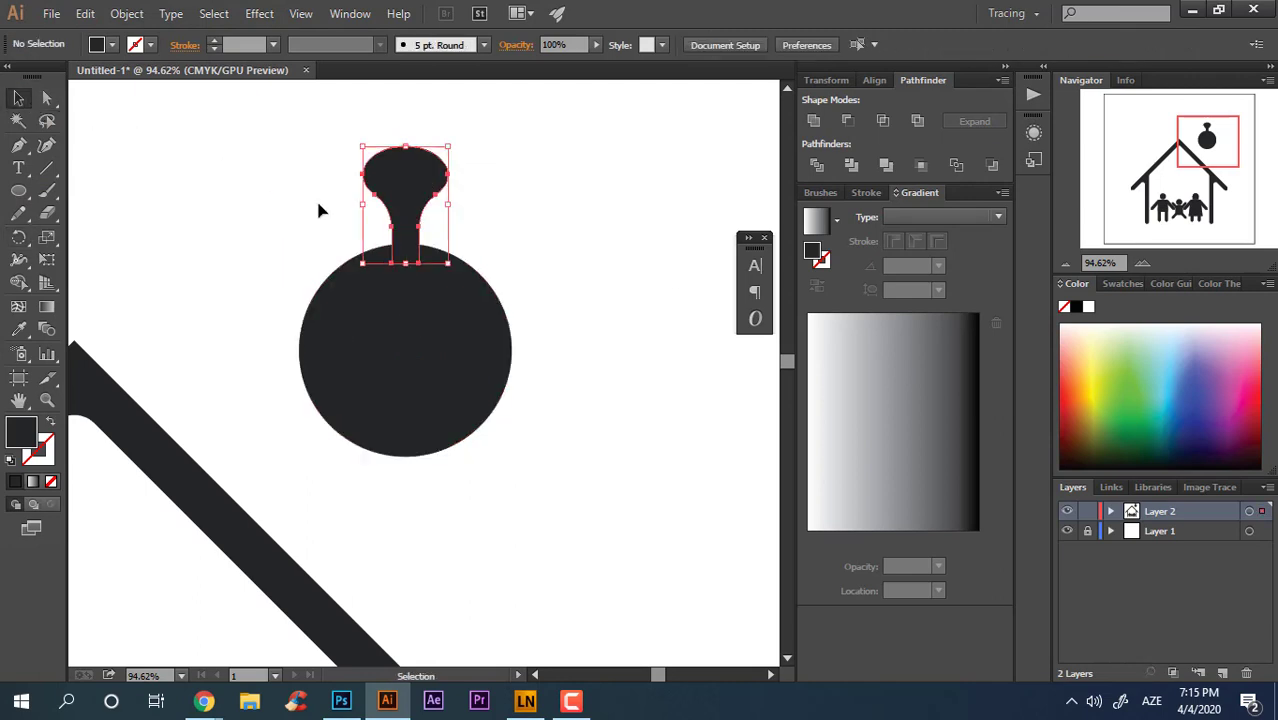
pyautogui.click(18, 237)
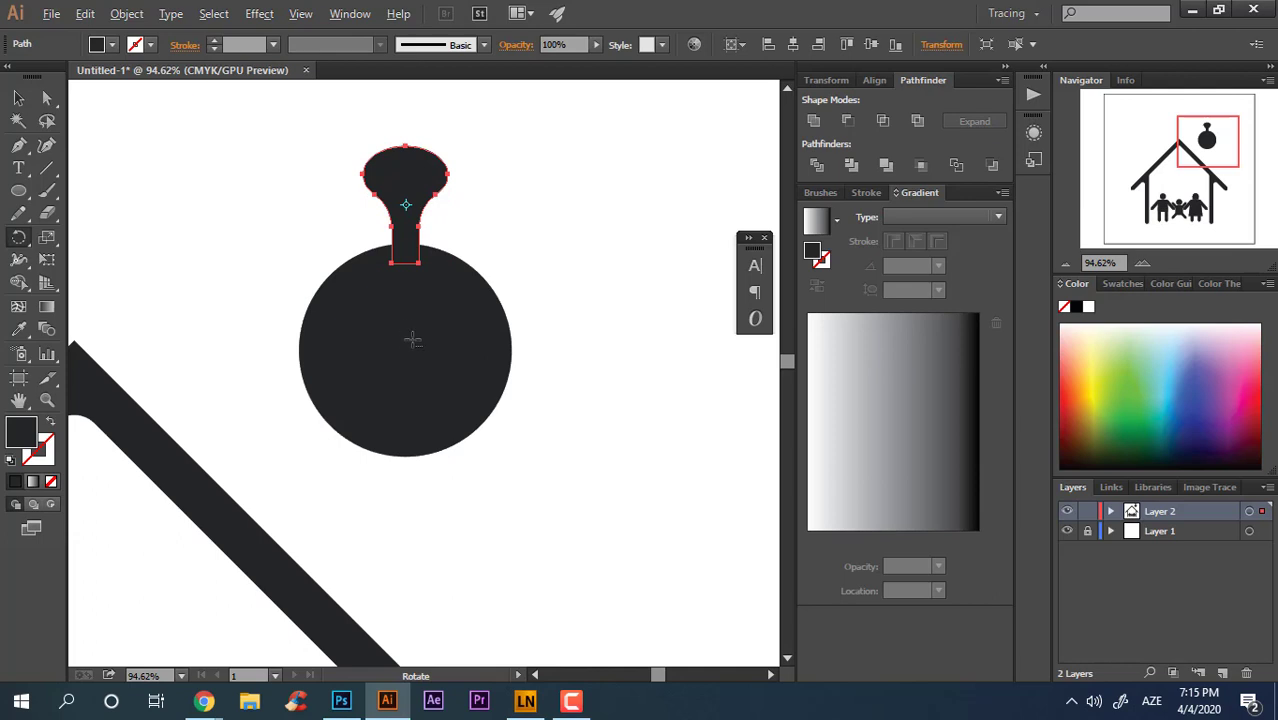
pyautogui.keyDown('alt'); pyautogui.click(407, 350); pyautogui.keyUp('alt')
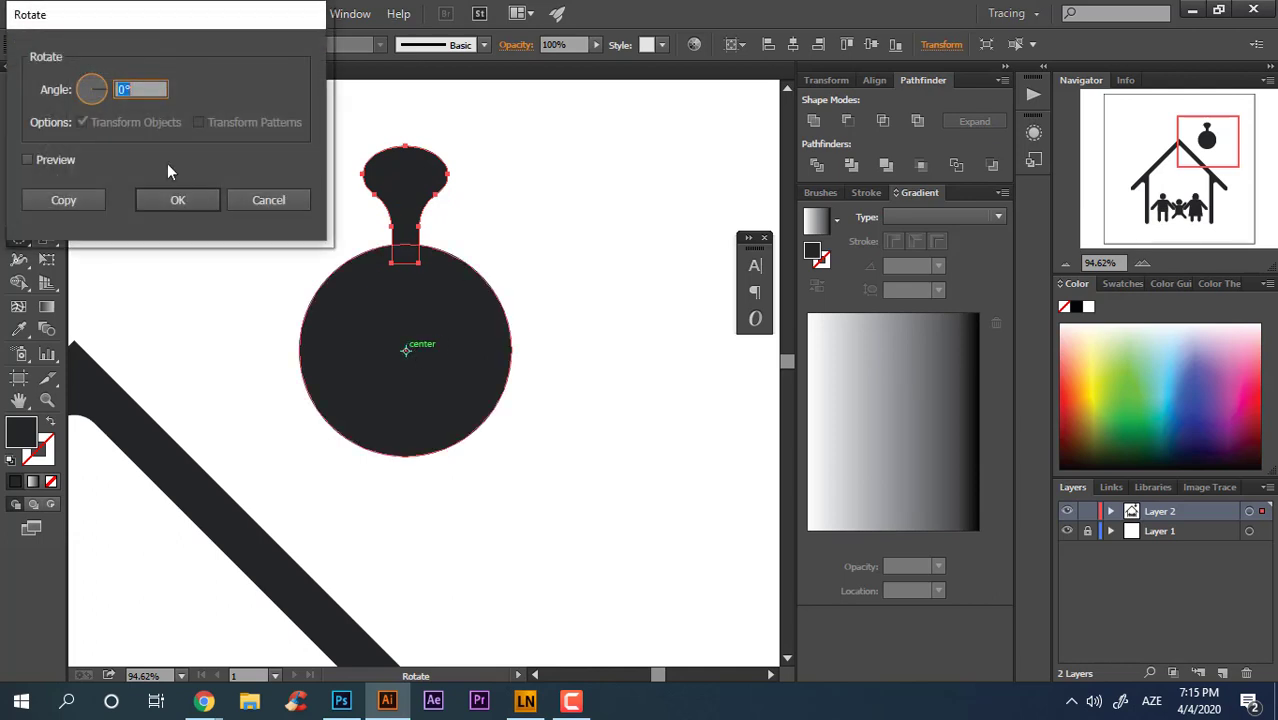
pyautogui.write('45')
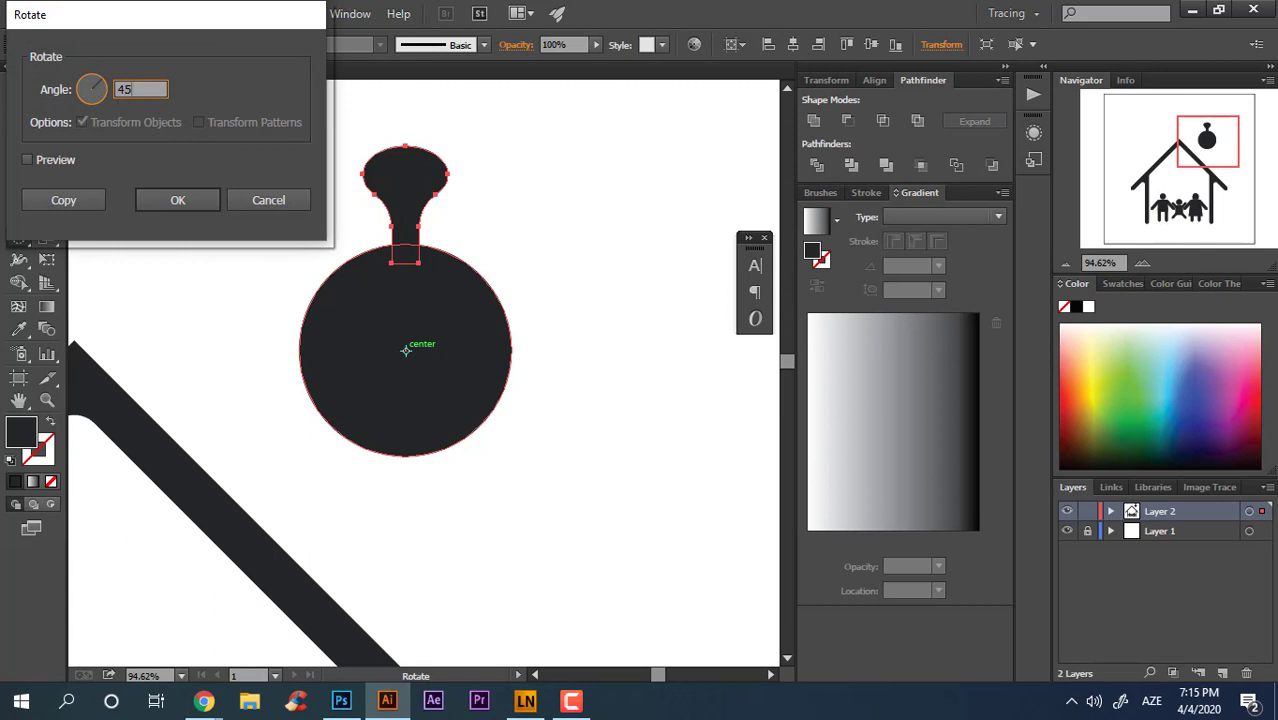
pyautogui.click(97, 205)
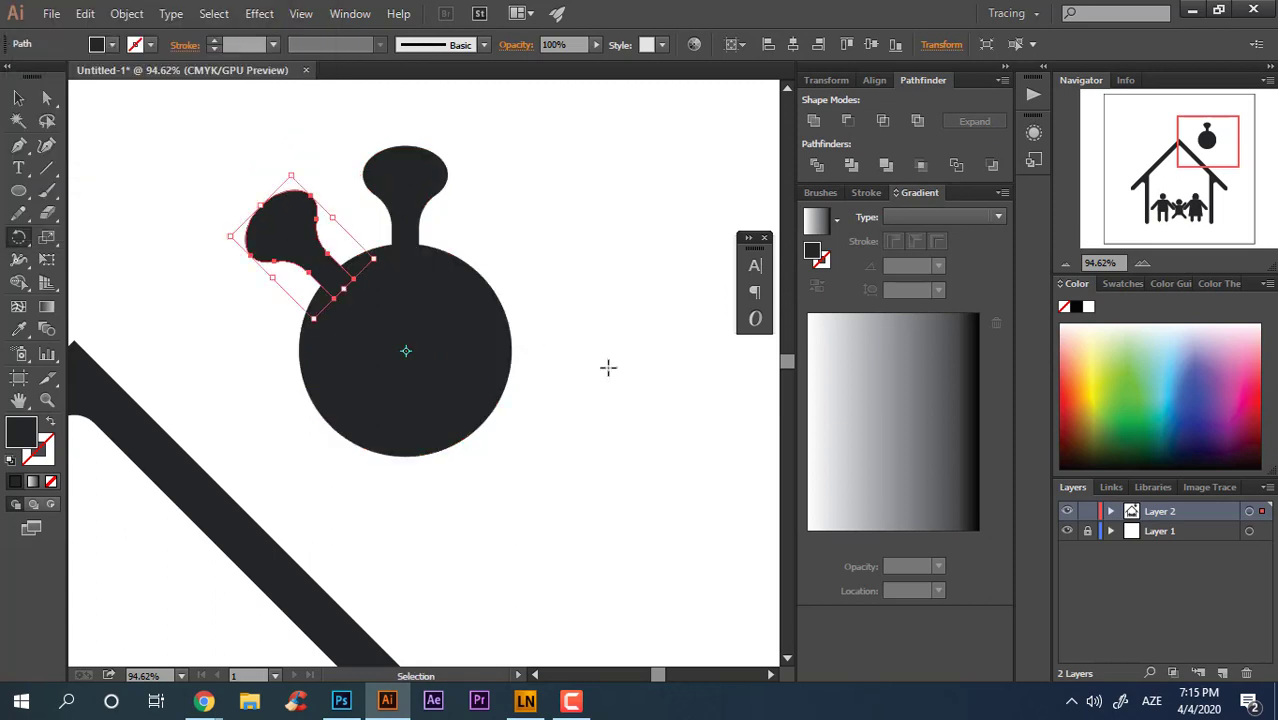
# - Repeat the rotated copy six times so that eight spikes surround the circle
pyautogui.hotkey('ctrl', 'd')
pyautogui.hotkey('ctrl', 'd')
pyautogui.hotkey('ctrl', 'd')
pyautogui.hotkey('ctrl', 'd')
pyautogui.hotkey('ctrl', 'd')
pyautogui.hotkey('ctrl', 'd')
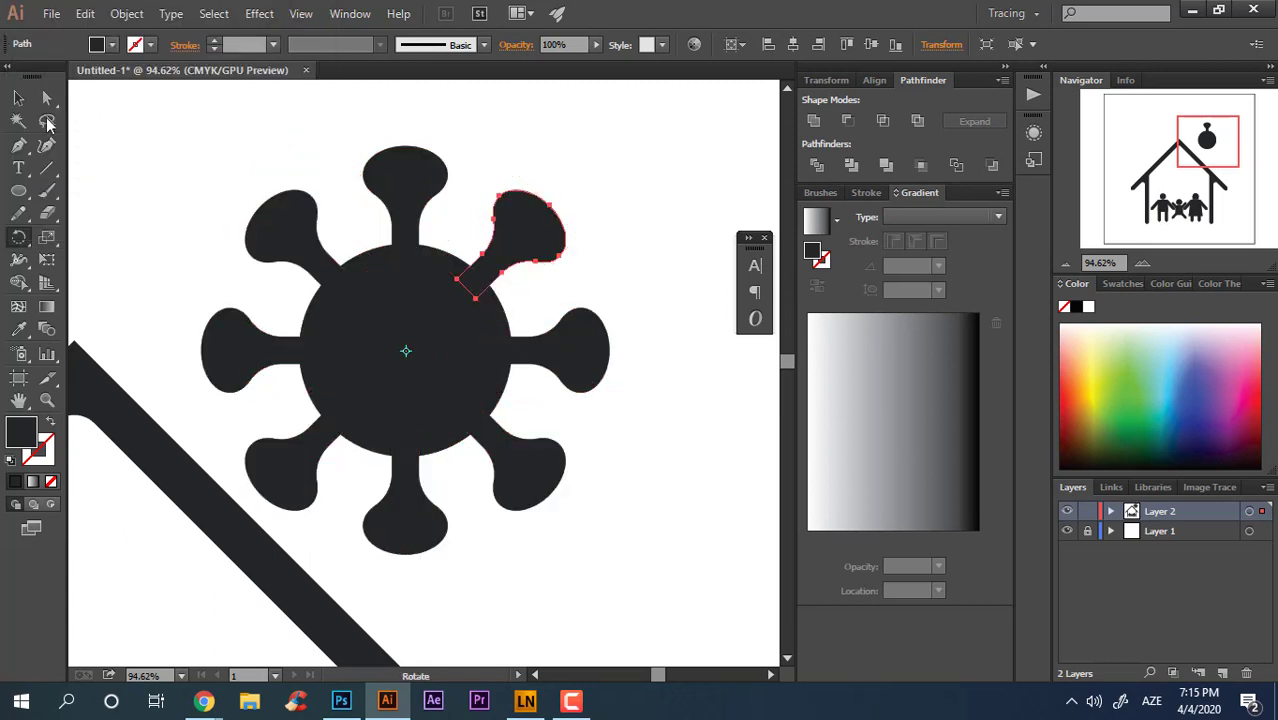
# - Unite the circle and all eight spikes into a single virus shape
pyautogui.click(18, 97)
pyautogui.click(633, 494)
pyautogui.moveTo(655, 508); pyautogui.dragTo(335, 150)
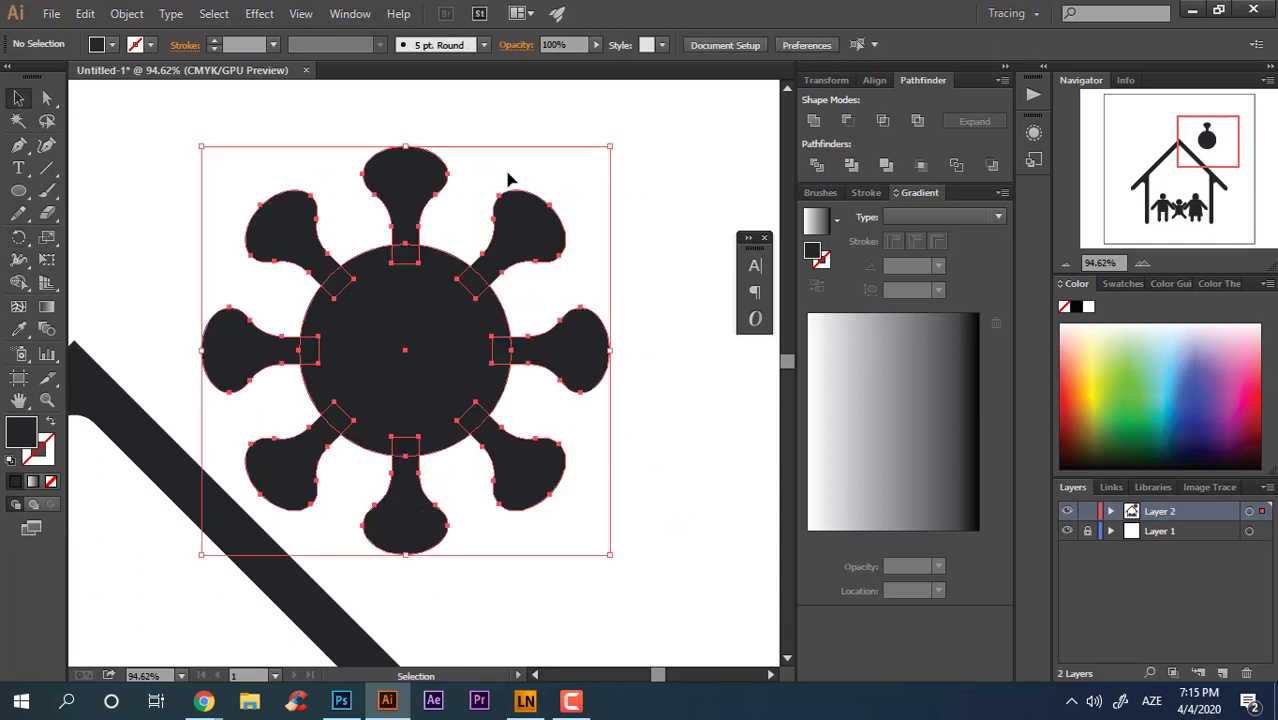
pyautogui.click(813, 120)
# - Draw five circles of different sizes inside the virus body and cut them out as holes with Exclude
pyautogui.press('l')
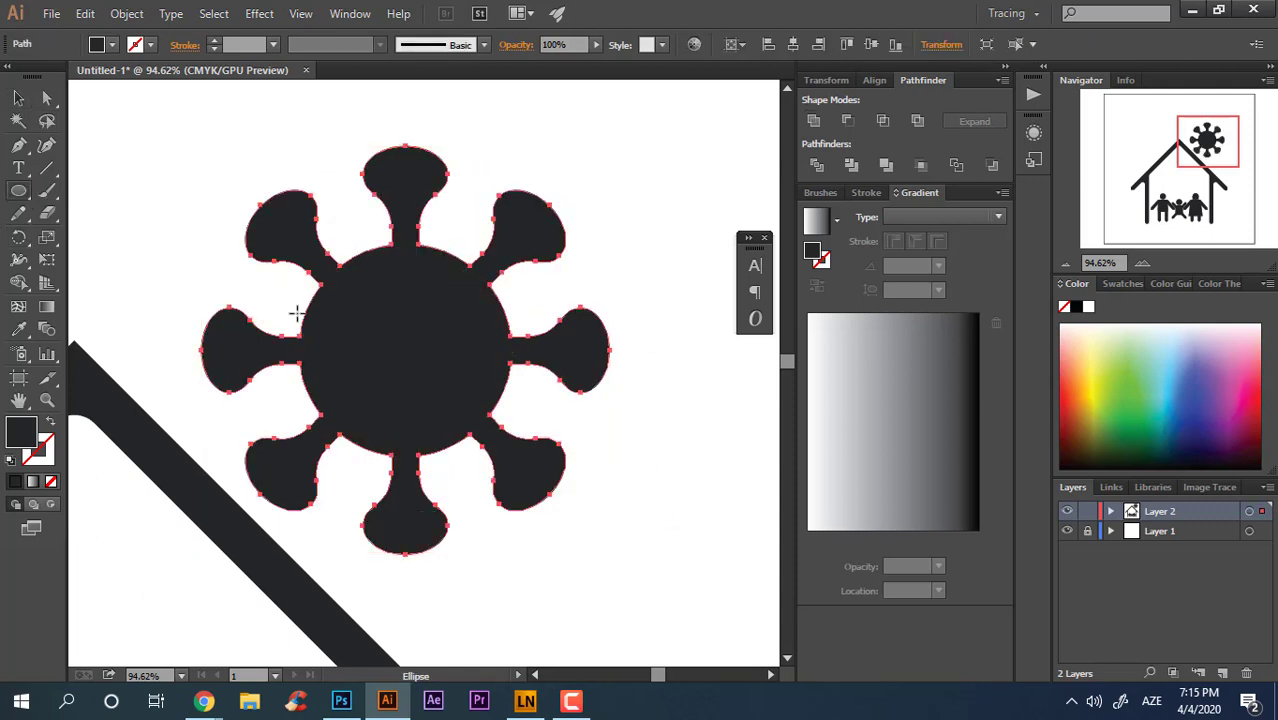
pyautogui.moveTo(345, 286)
pyautogui.mouseDown()
pyautogui.moveTo(393, 334)
pyautogui.moveTo(386, 400)
pyautogui.moveTo(489, 295)
pyautogui.moveTo(428, 371)
pyautogui.moveTo(432, 358)
pyautogui.moveTo(470, 366)
pyautogui.moveTo(545, 345)
pyautogui.moveTo(520, 350)
pyautogui.mouseUp()
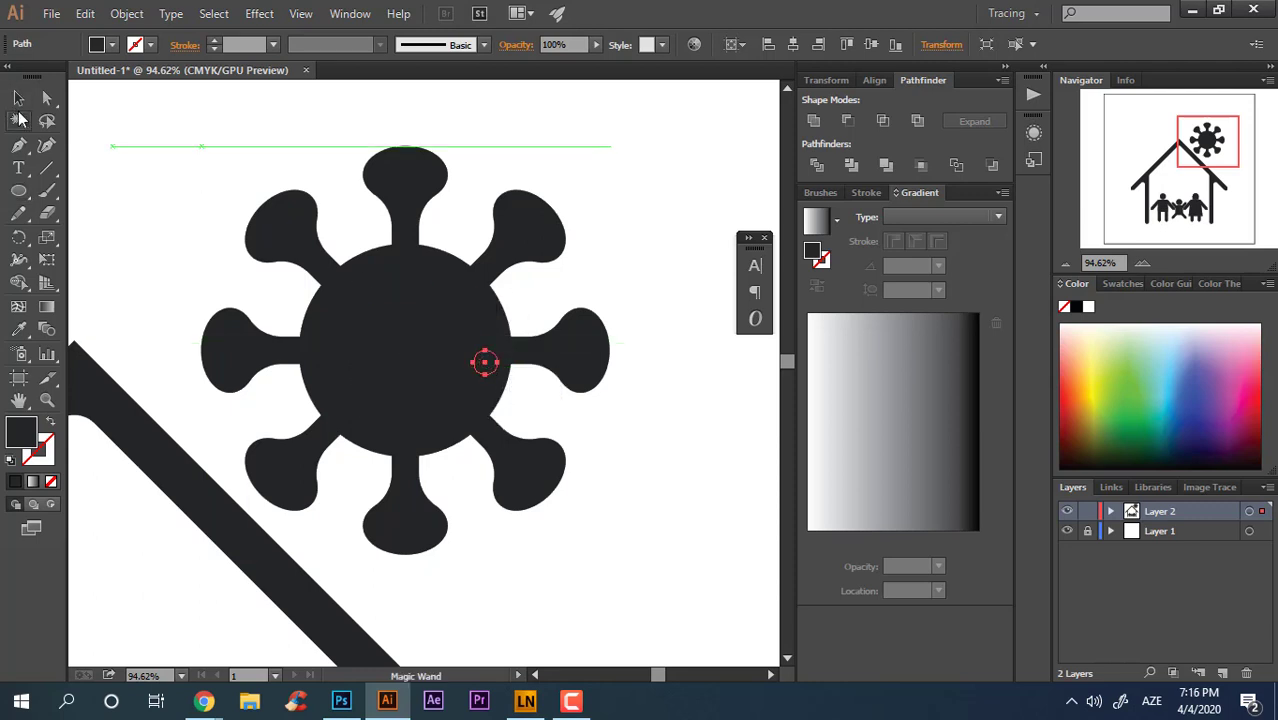
pyautogui.moveTo(282, 283); pyautogui.dragTo(262, 220)
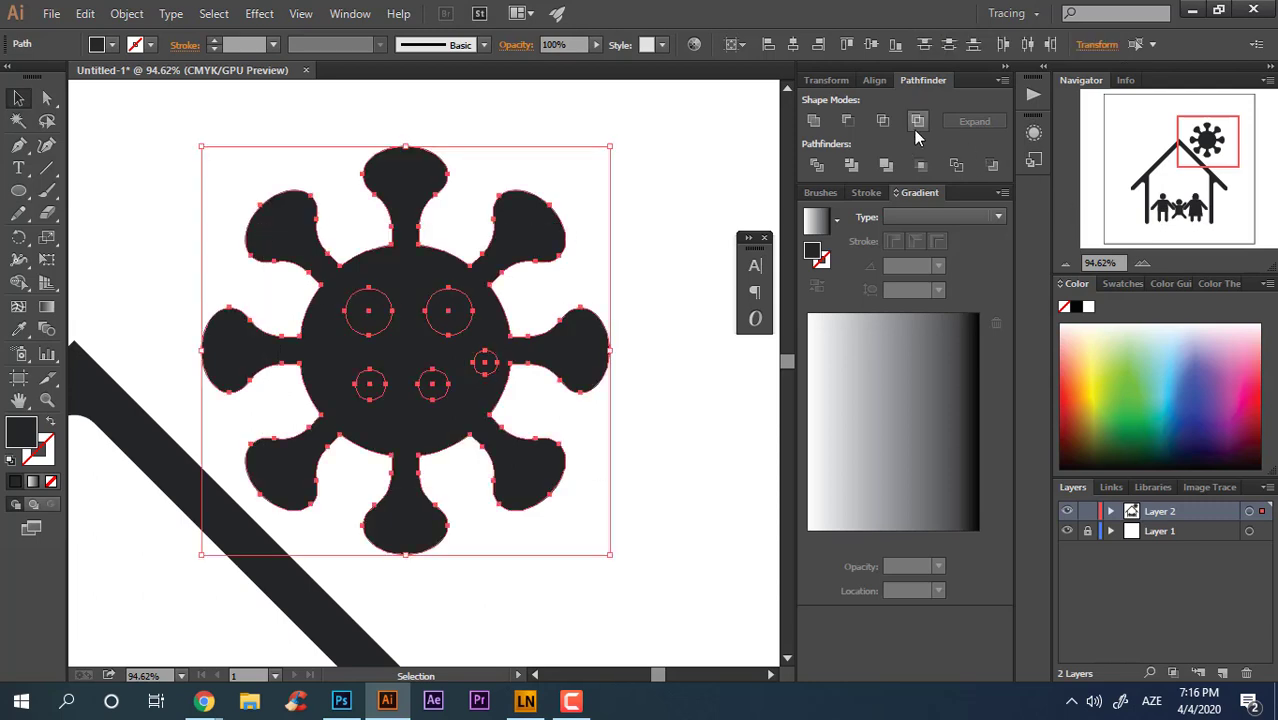
pyautogui.click(666, 410)
# - Move the virus slightly to the right, farther from the roof
pyautogui.press('z')
pyautogui.moveTo(678, 394); pyautogui.dragTo(582, 194)
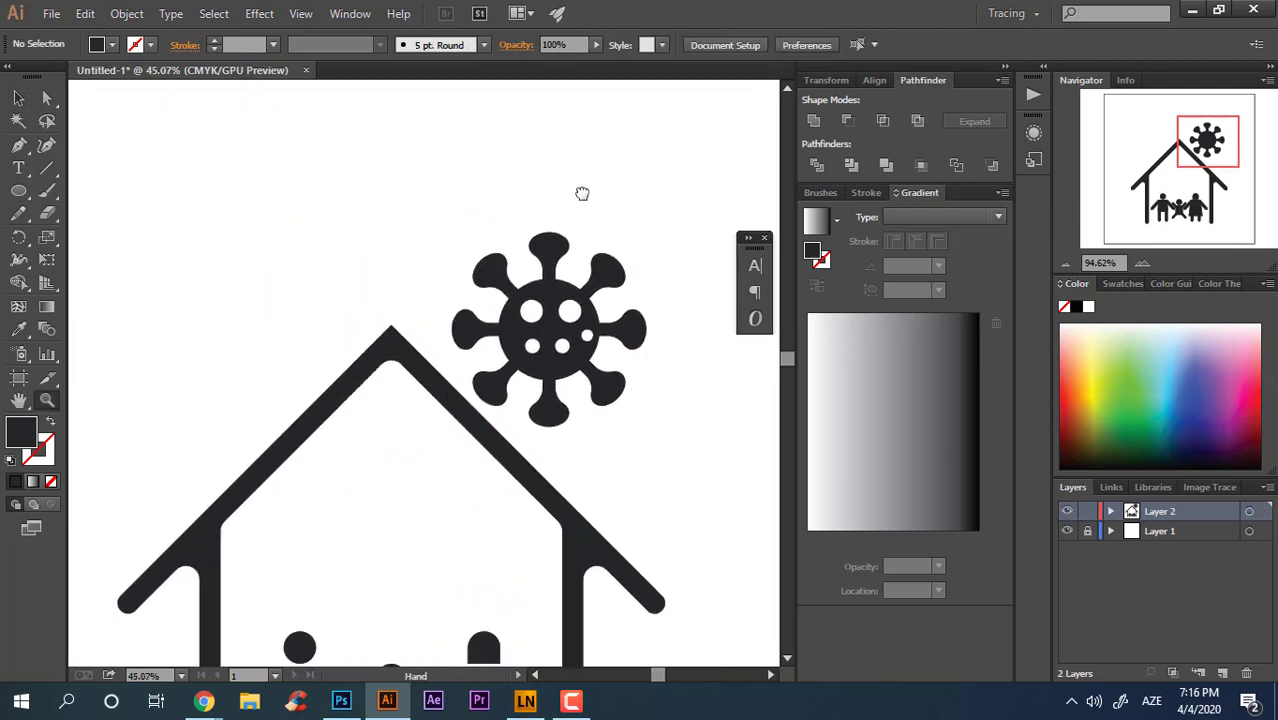
pyautogui.moveTo(531, 237); pyautogui.dragTo(442, 318)
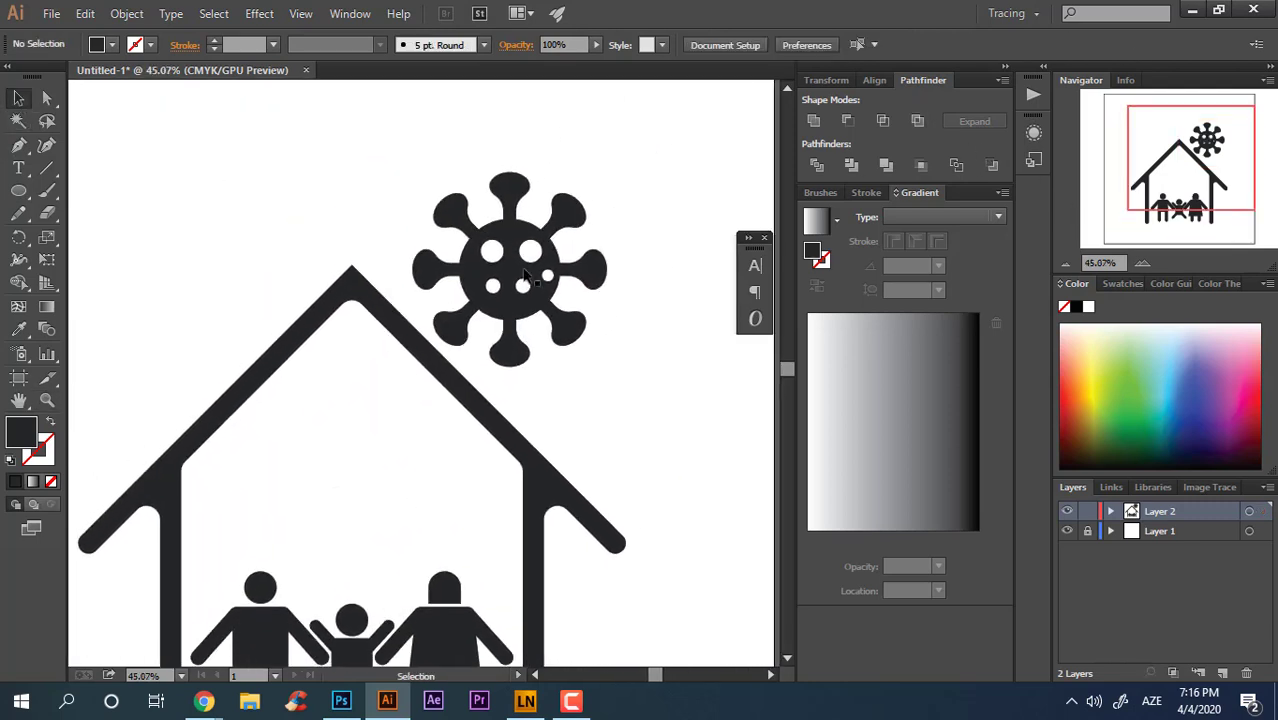
pyautogui.moveTo(525, 275); pyautogui.dragTo(585, 276)
pyautogui.click(647, 392)
pyautogui.moveTo(630, 392); pyautogui.dragTo(696, 407)
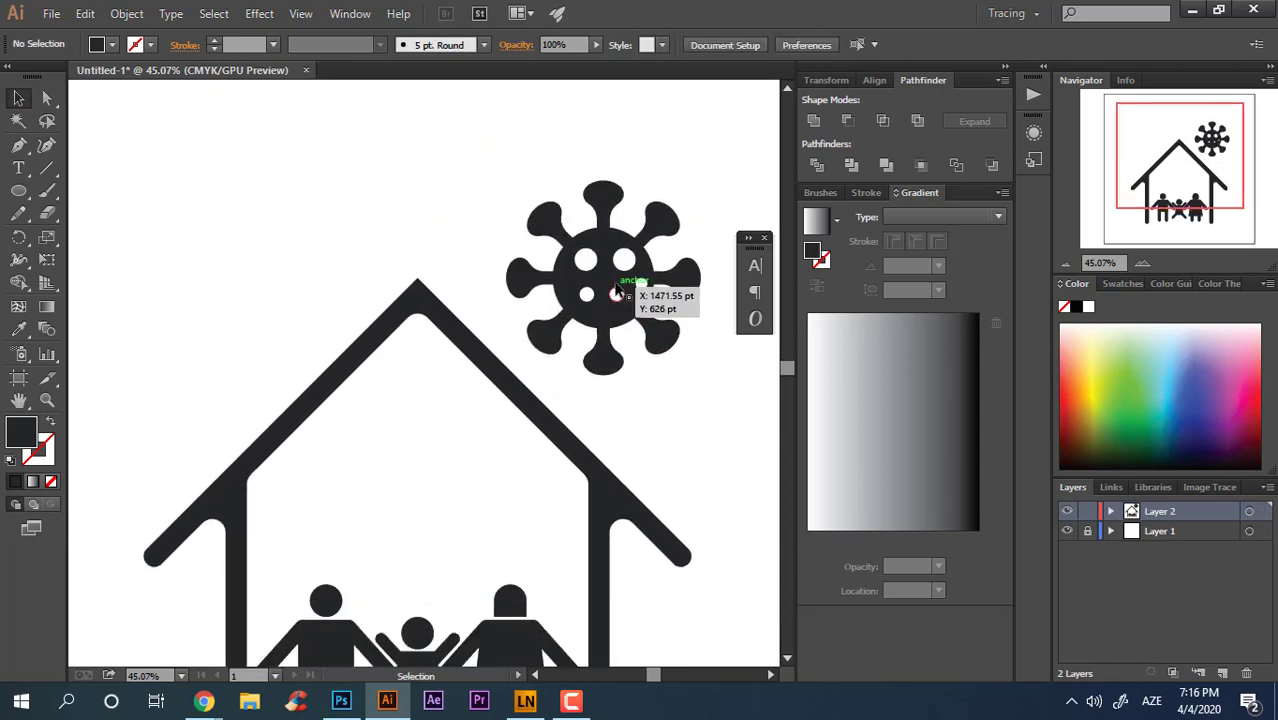
pyautogui.moveTo(620, 285); pyautogui.dragTo(176, 269)
pyautogui.moveTo(296, 274); pyautogui.dragTo(440, 286)
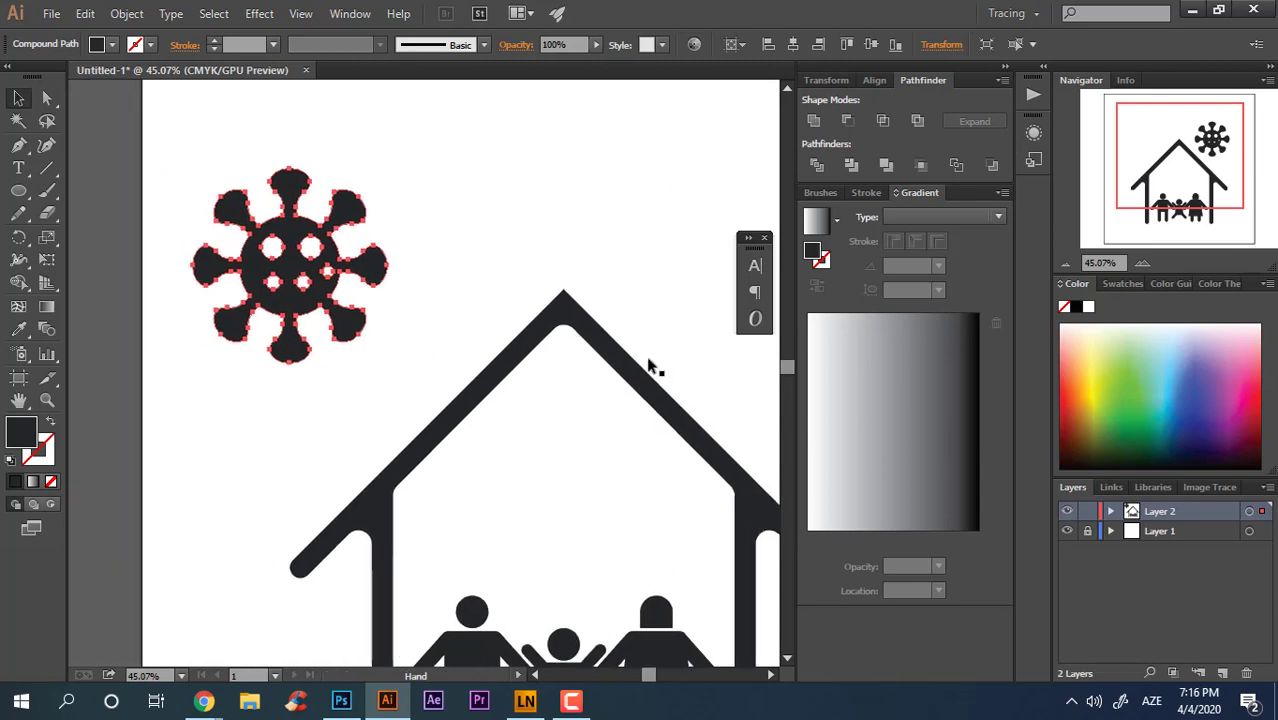
pyautogui.hotkey('ctrl', 'z')
# - Place two reduced copies of the virus, a medium one above the roof's left slope and a small one at the artboard's left edge
pyautogui.moveTo(590, 350); pyautogui.dragTo(500, 360)
pyautogui.moveTo(553, 416); pyautogui.dragTo(443, 392)
pyautogui.moveTo(465, 388); pyautogui.dragTo(625, 368)
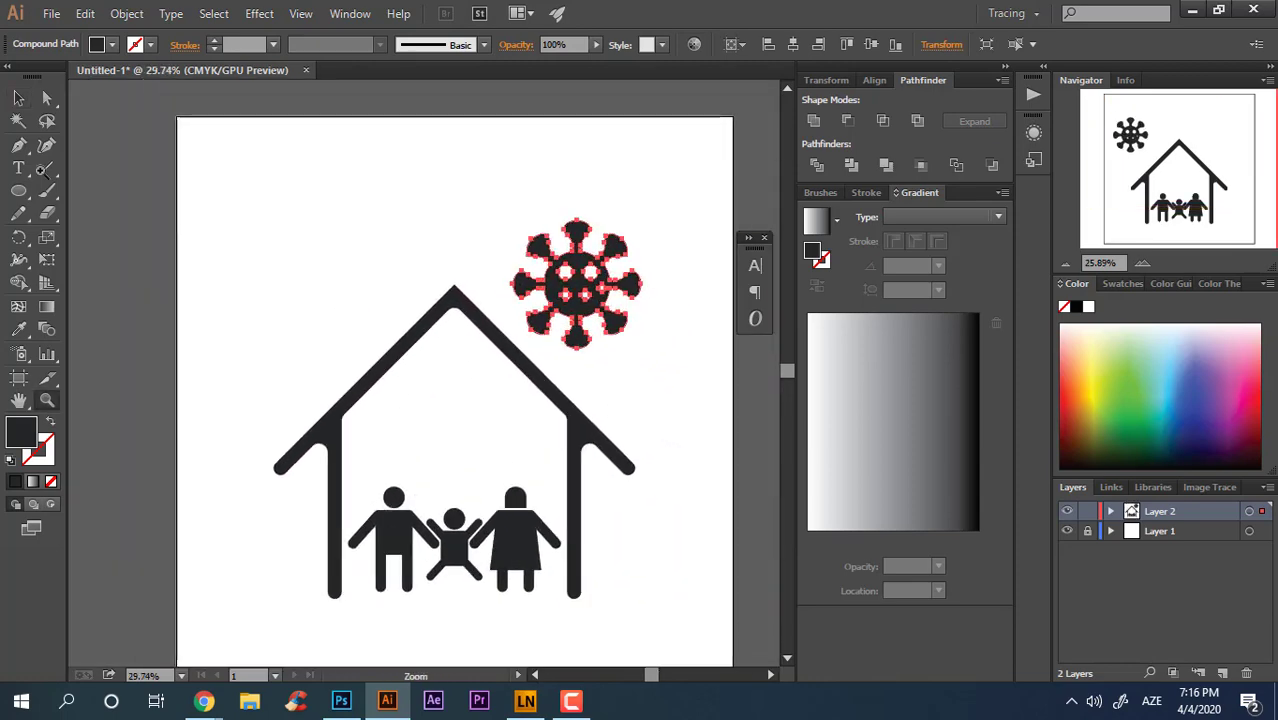
pyautogui.click(18, 98)
pyautogui.moveTo(580, 311); pyautogui.dragTo(432, 257)
pyautogui.click(346, 256)
pyautogui.click(351, 346)
pyautogui.click(660, 249)
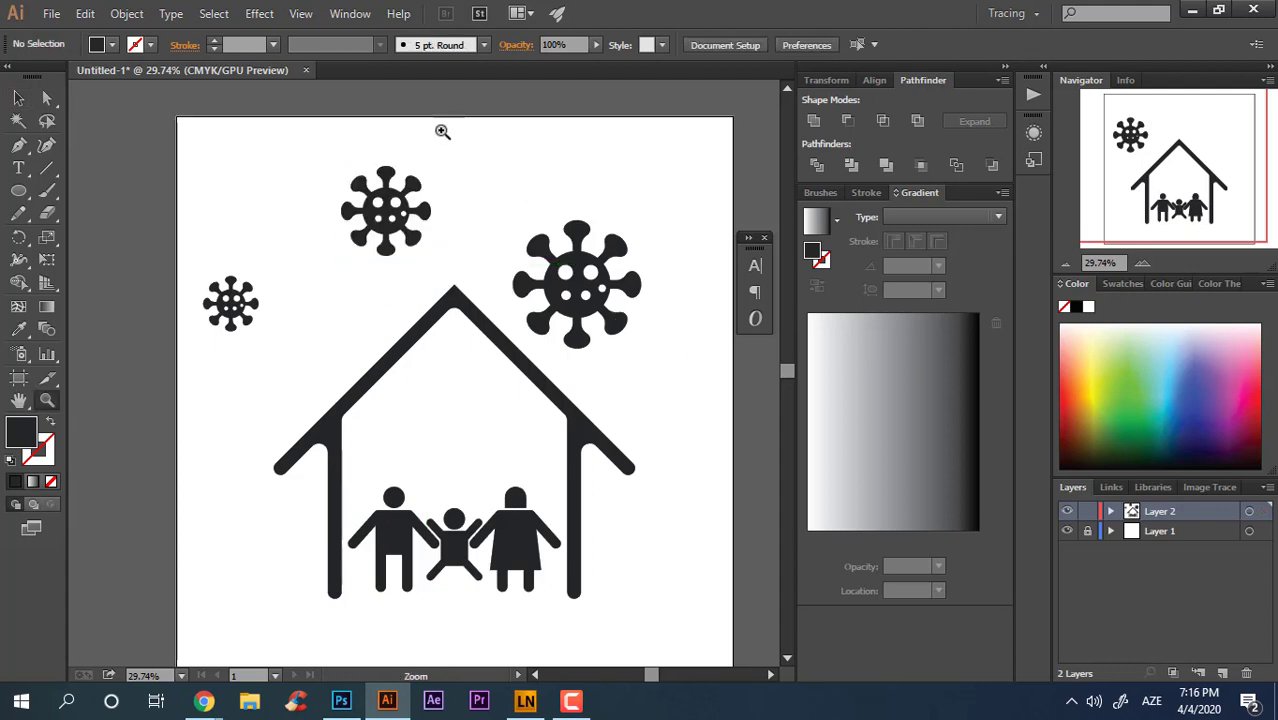
# - Copy the smallest virus to the right of the house, near the artboard's right edge
pyautogui.moveTo(455, 149); pyautogui.dragTo(470, 149)
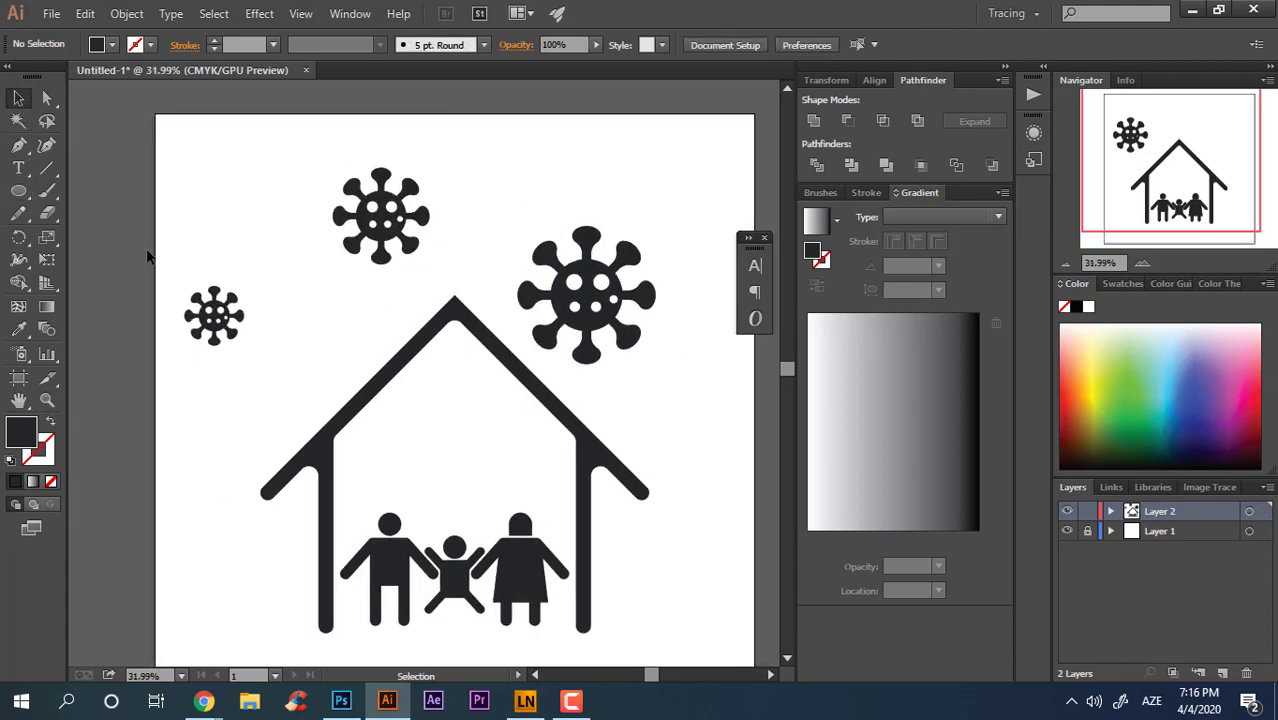
pyautogui.moveTo(210, 312); pyautogui.dragTo(695, 436)
pyautogui.click(724, 550)
pyautogui.moveTo(604, 478); pyautogui.dragTo(551, 431)
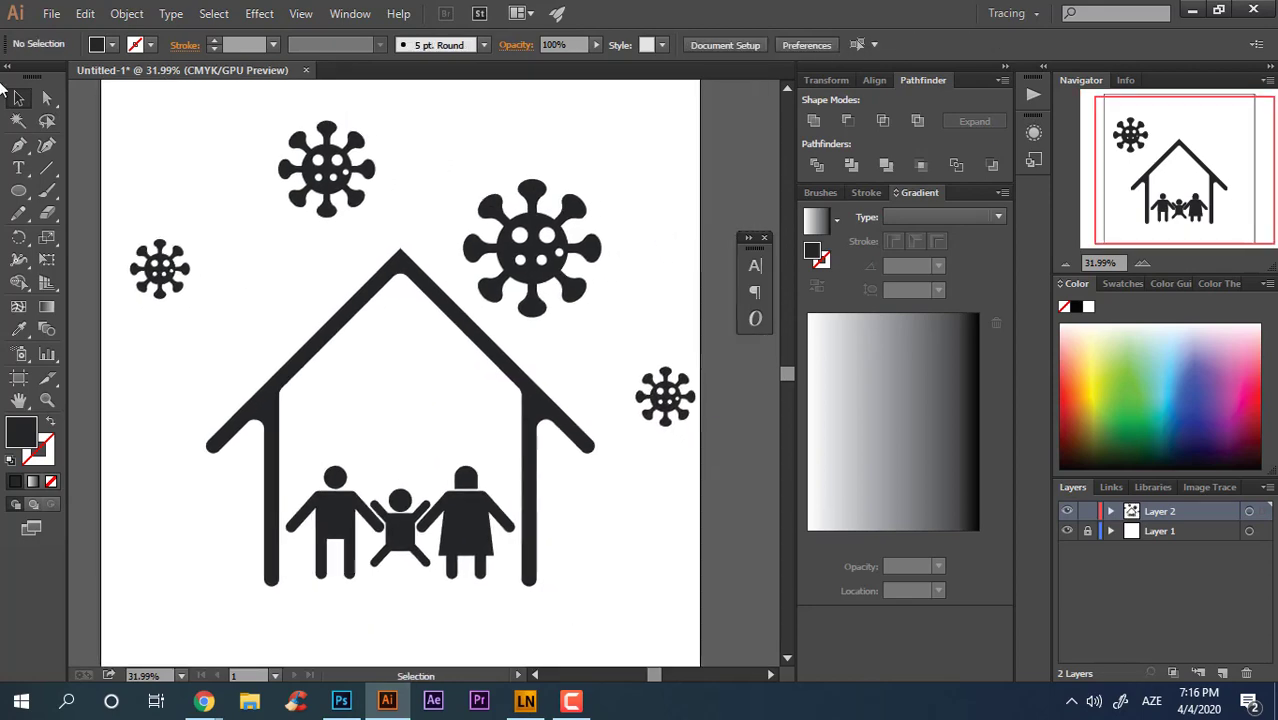
pyautogui.moveTo(443, 139); pyautogui.dragTo(497, 139)
pyautogui.moveTo(426, 320); pyautogui.dragTo(493, 471)
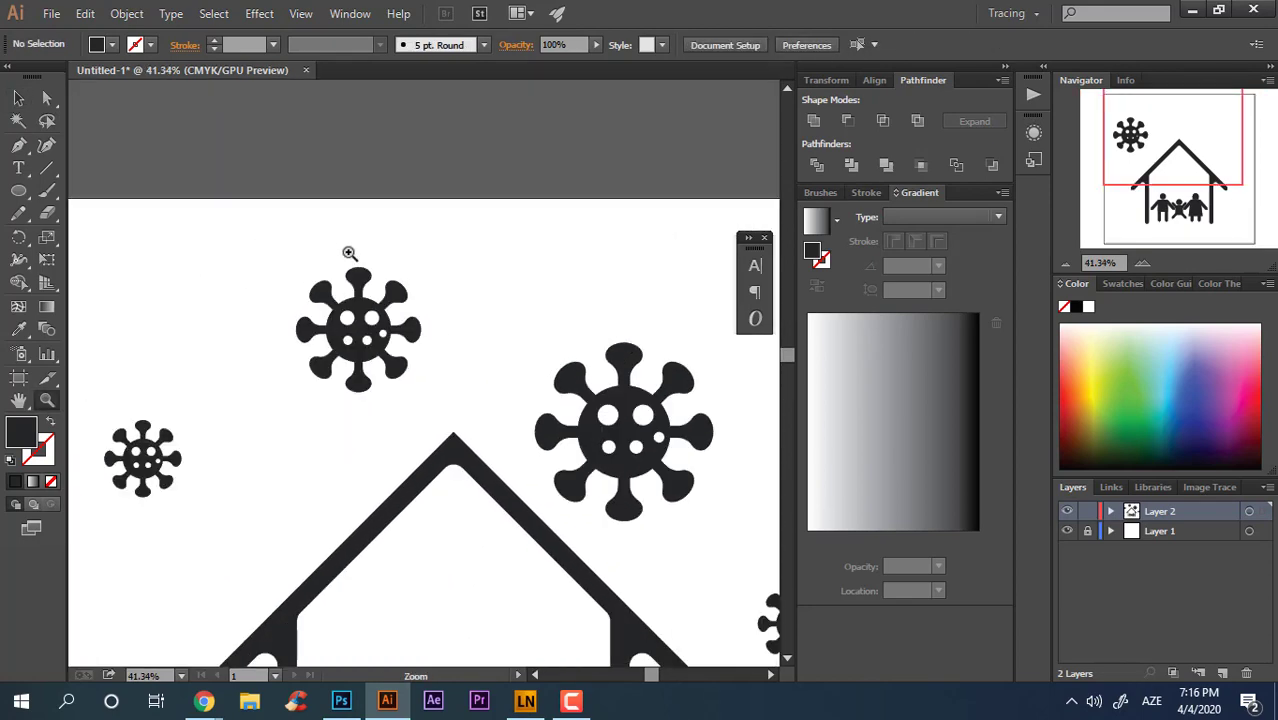
pyautogui.moveTo(476, 352); pyautogui.dragTo(427, 352)
pyautogui.moveTo(536, 399); pyautogui.dragTo(334, 358)
pyautogui.moveTo(495, 295); pyautogui.dragTo(502, 242)
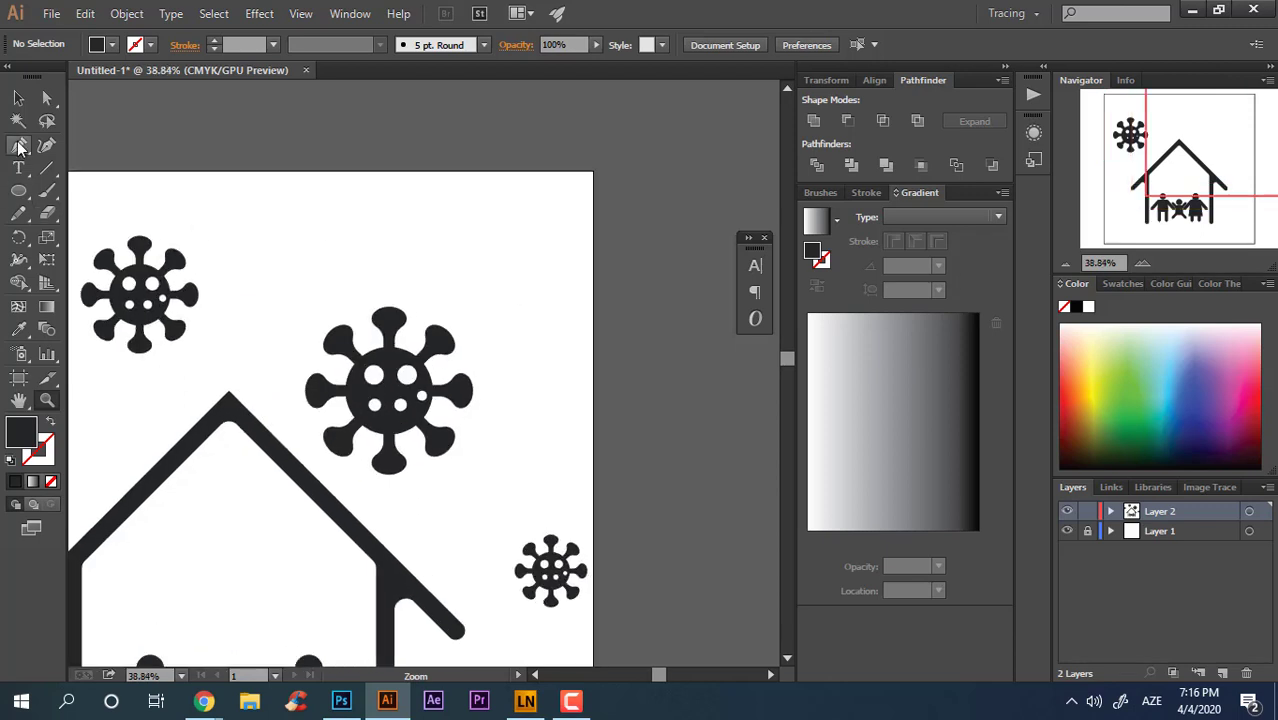
pyautogui.moveTo(531, 312); pyautogui.dragTo(584, 329)
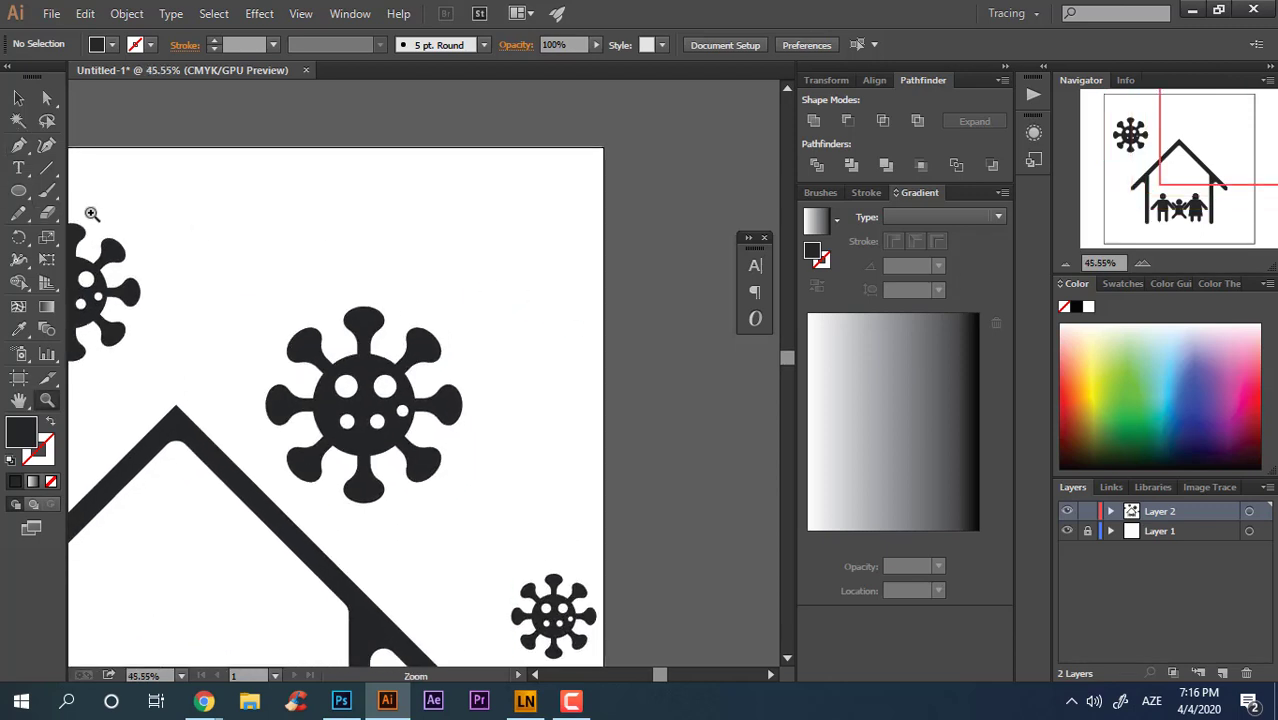
# - Draw a narrow rectangle above the large virus, taper it with Free Transform, rotate it diagonally and place it off the virus's upper-right side
pyautogui.moveTo(19, 197); pyautogui.dragTo(85, 191)
pyautogui.moveTo(408, 184); pyautogui.dragTo(437, 303)
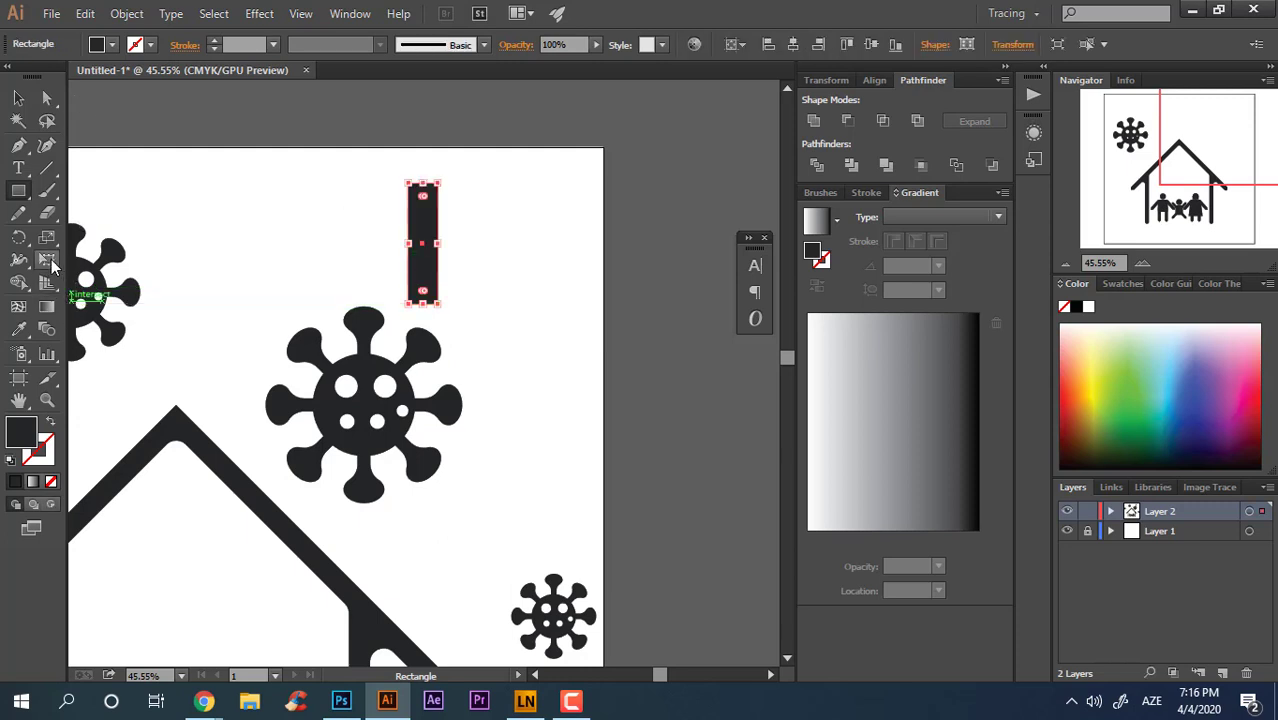
pyautogui.click(47, 259)
pyautogui.moveTo(437, 185); pyautogui.dragTo(483, 201)
pyautogui.press('v')
pyautogui.click(578, 287)
pyautogui.click(426, 196)
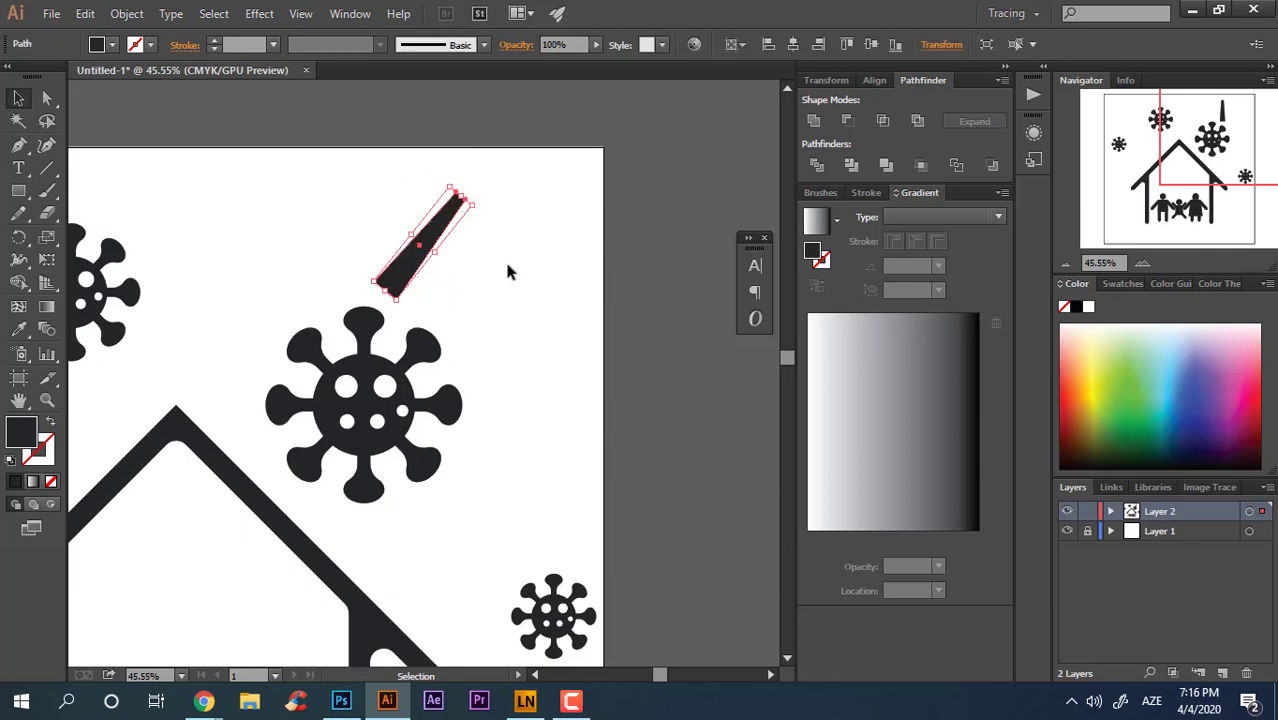
pyautogui.click(508, 270)
pyautogui.moveTo(424, 229); pyautogui.dragTo(544, 245)
pyautogui.click(536, 315)
# - Draw a three-point V-shaped path with the Pen tool between the two viruses on the house's left, its corner near the roof
pyautogui.press('z')
pyautogui.moveTo(536, 315); pyautogui.dragTo(432, 345)
pyautogui.moveTo(487, 369); pyautogui.dragTo(590, 414)
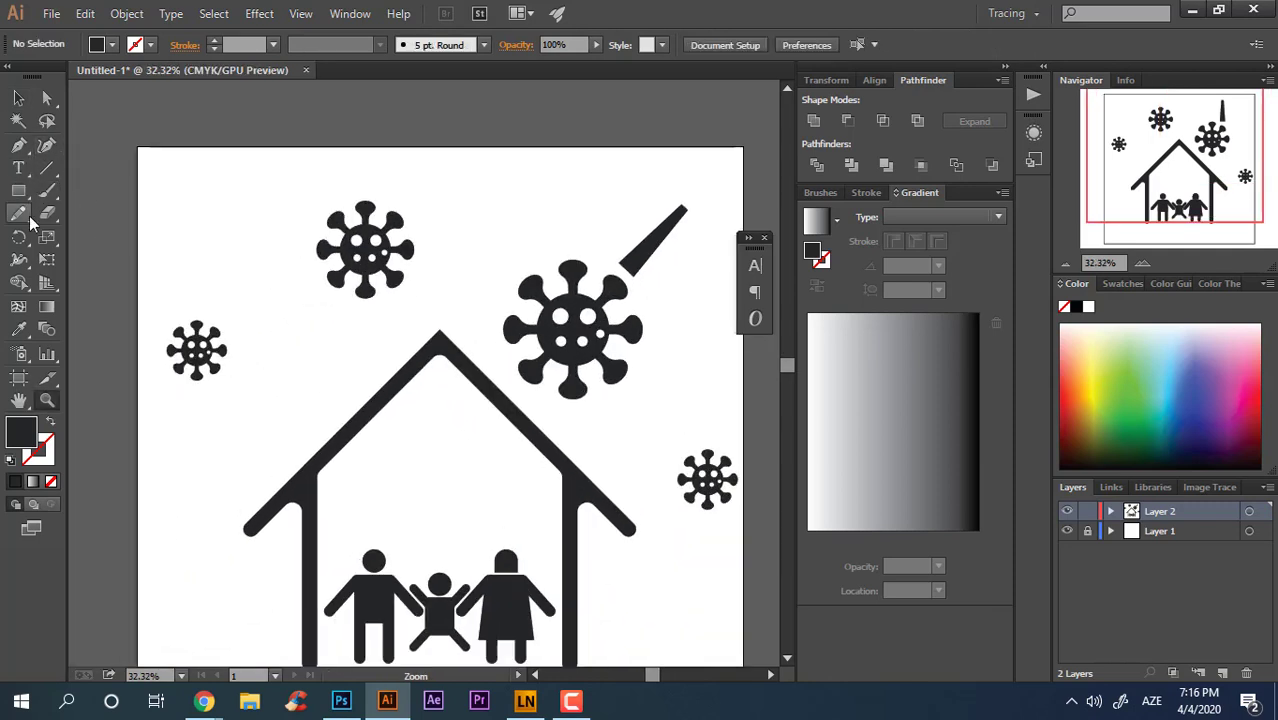
pyautogui.click(19, 146)
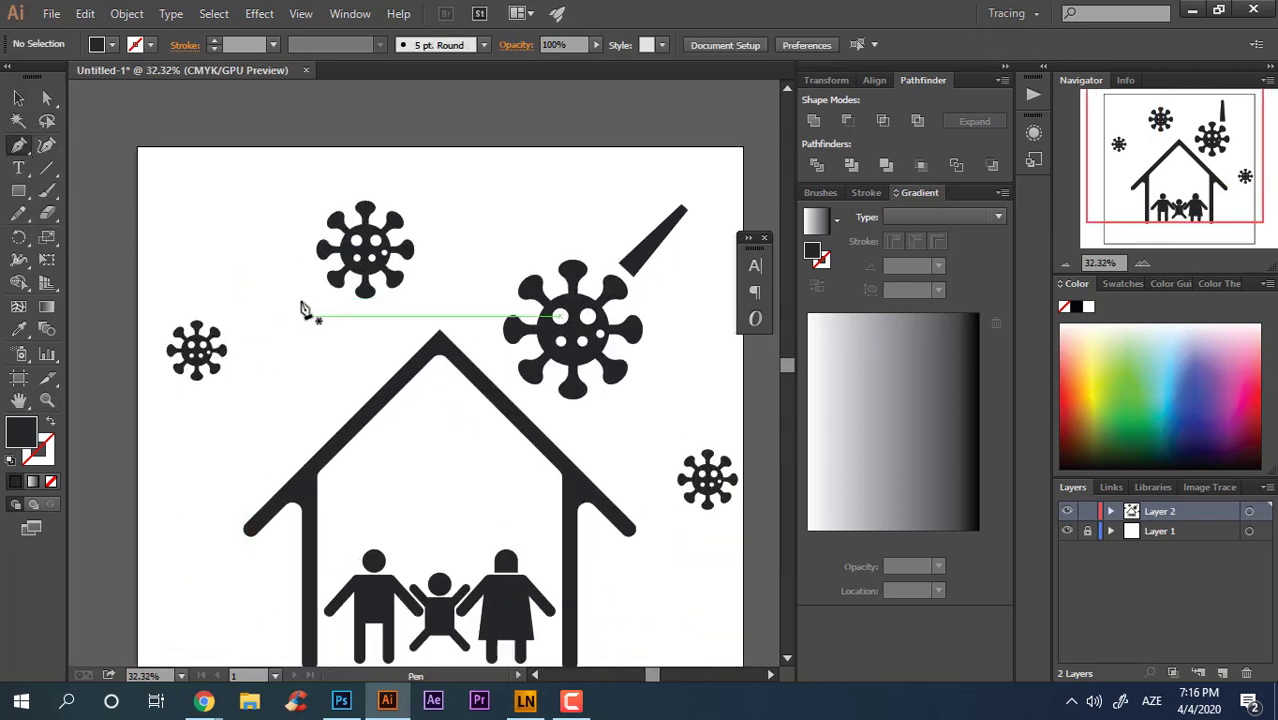
pyautogui.hotkey('ctrl', 'z')
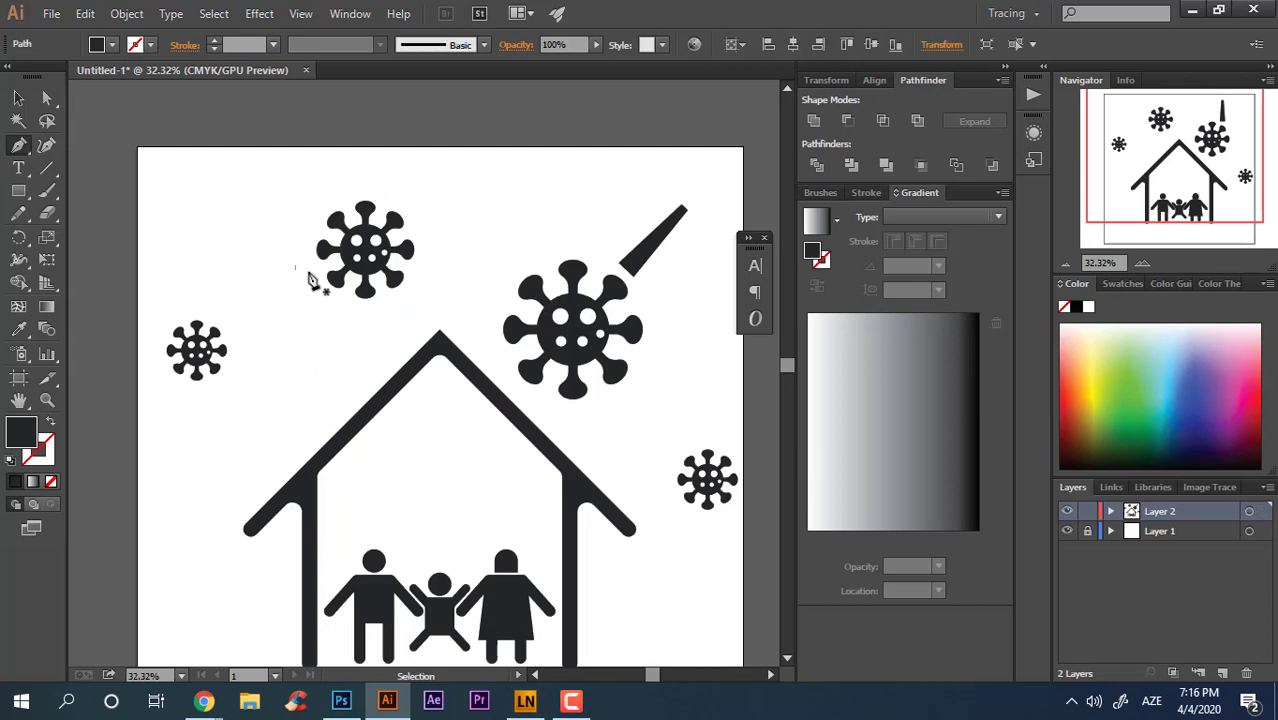
pyautogui.click(278, 208)
pyautogui.click(342, 408)
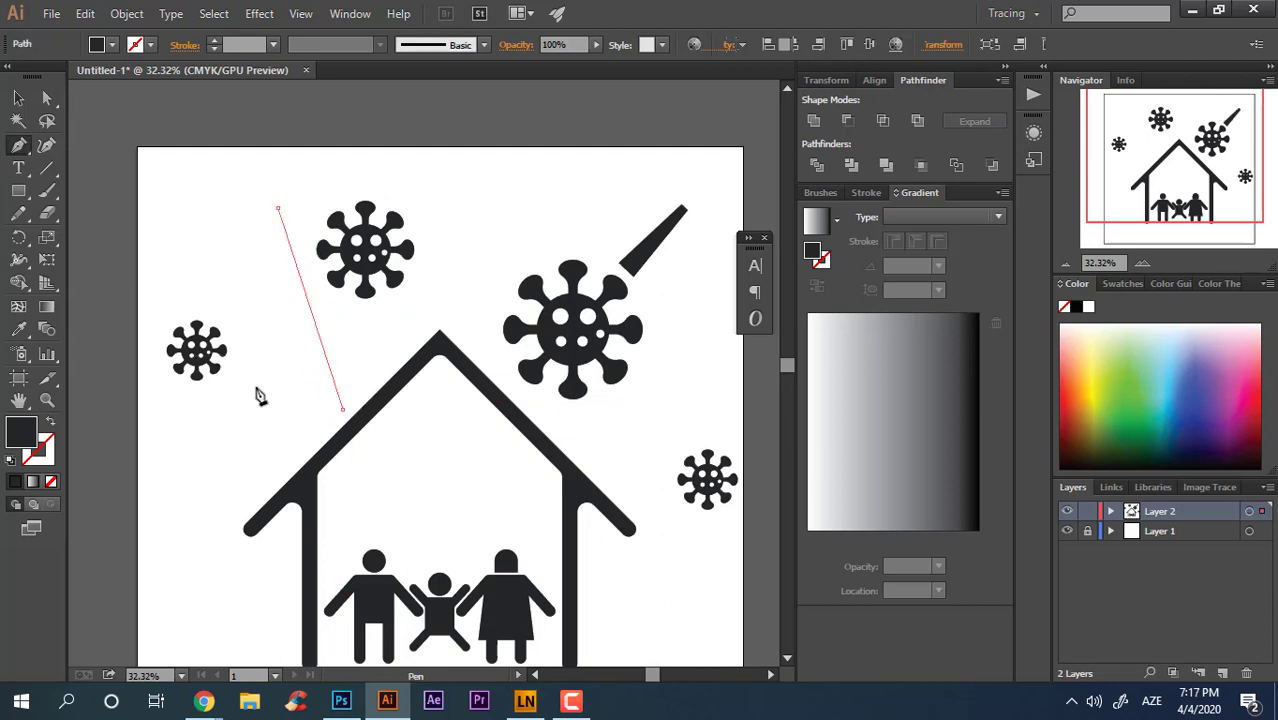
pyautogui.click(230, 370)
pyautogui.press('v')
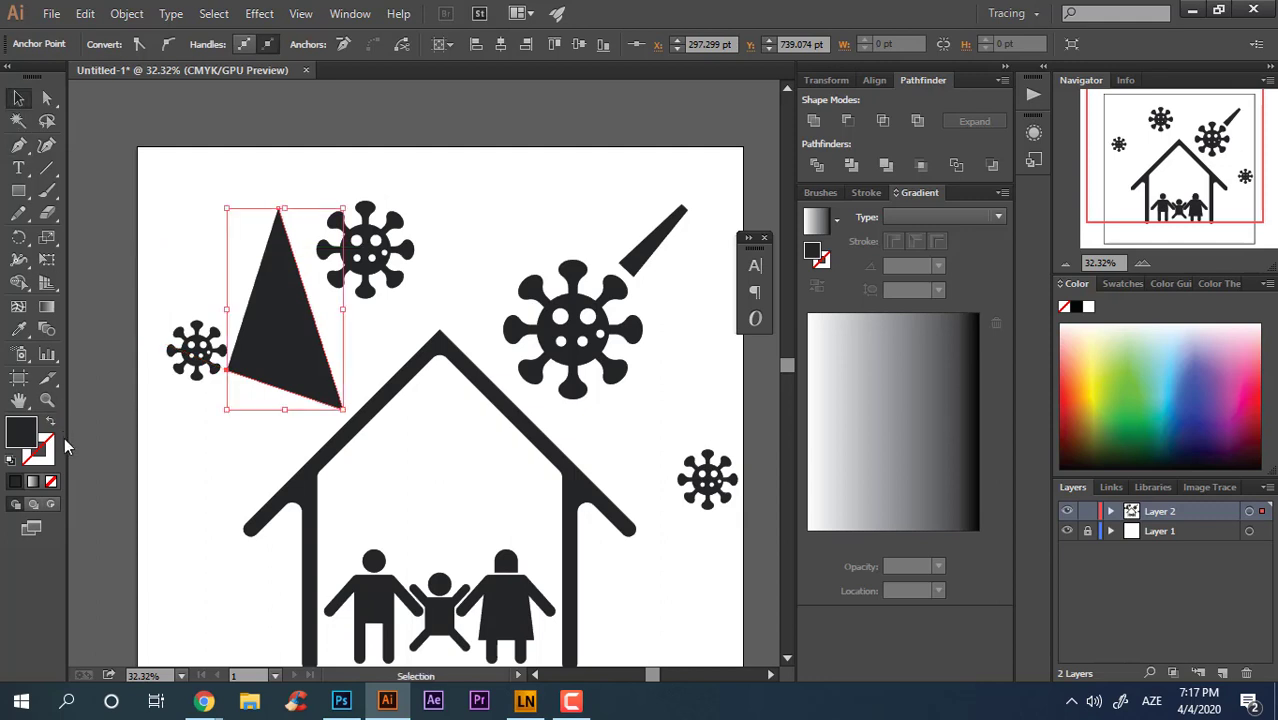
# - Turn the V shape's fill into a stroke with the lens-shaped width profile and a weight of 50 pt
pyautogui.click(50, 426)
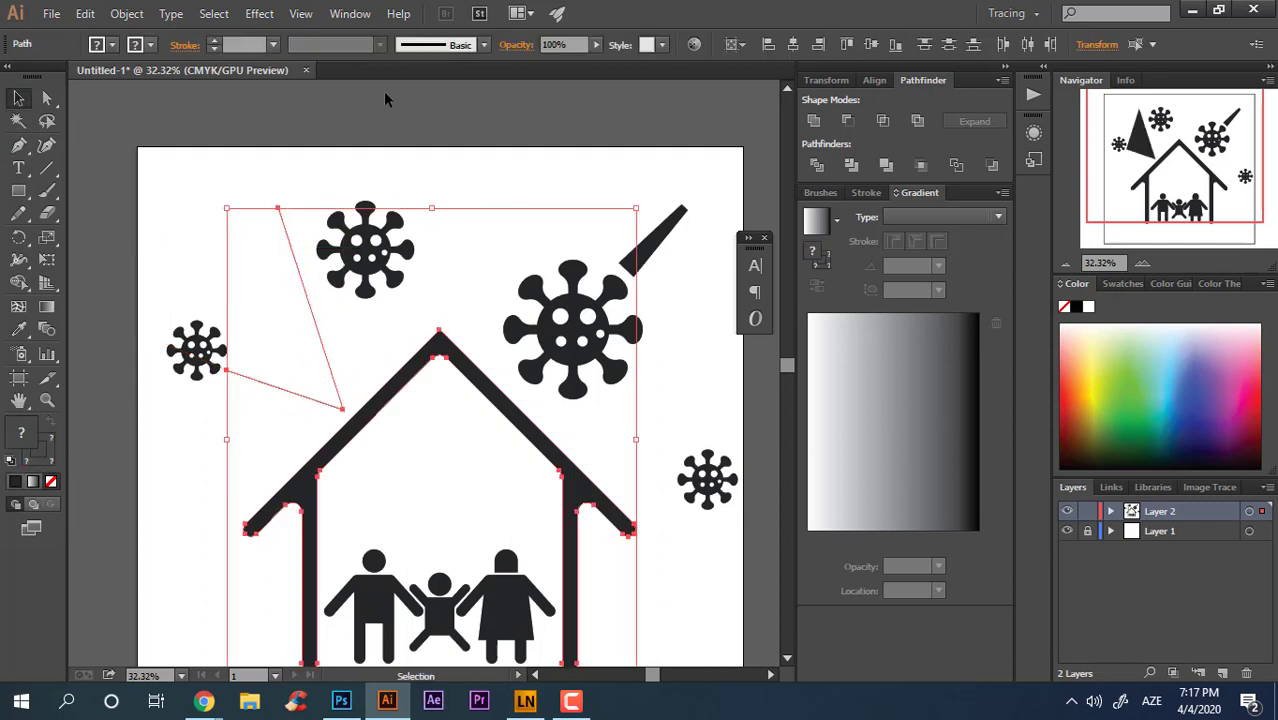
pyautogui.click(365, 250)
pyautogui.moveTo(371, 365); pyautogui.dragTo(292, 348)
pyautogui.click(339, 45)
pyautogui.click(319, 158)
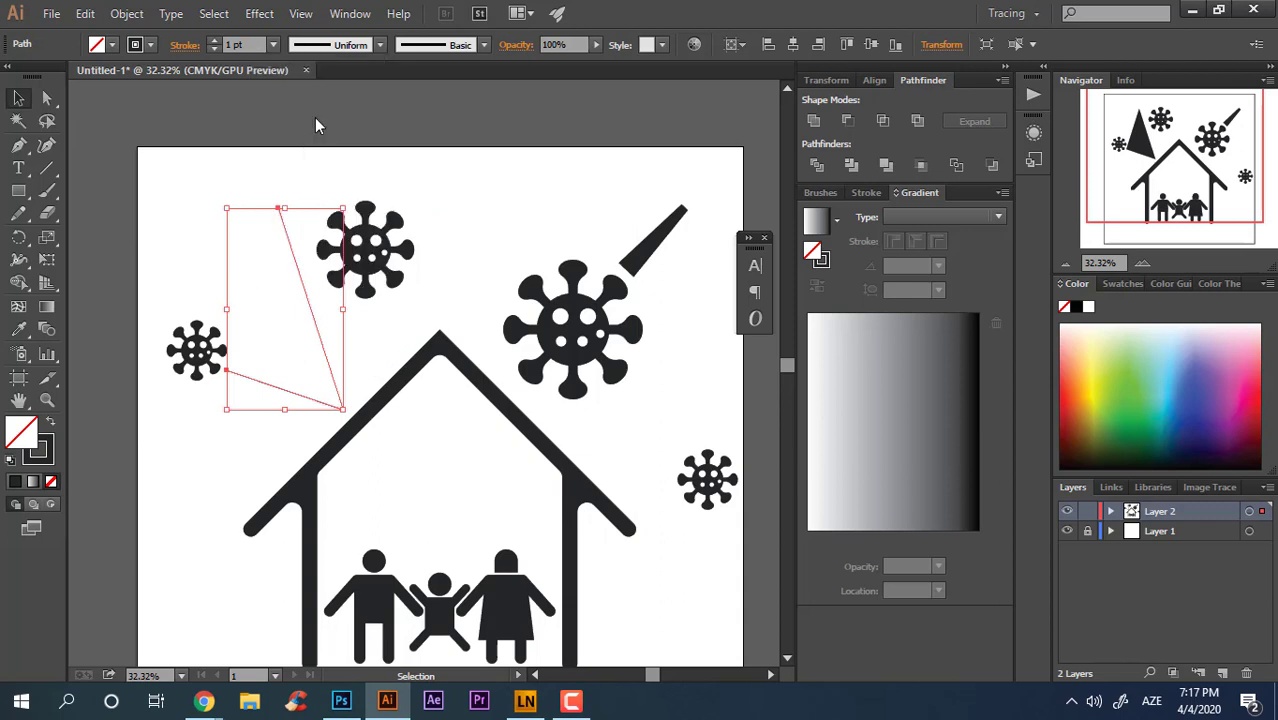
pyautogui.write('50')
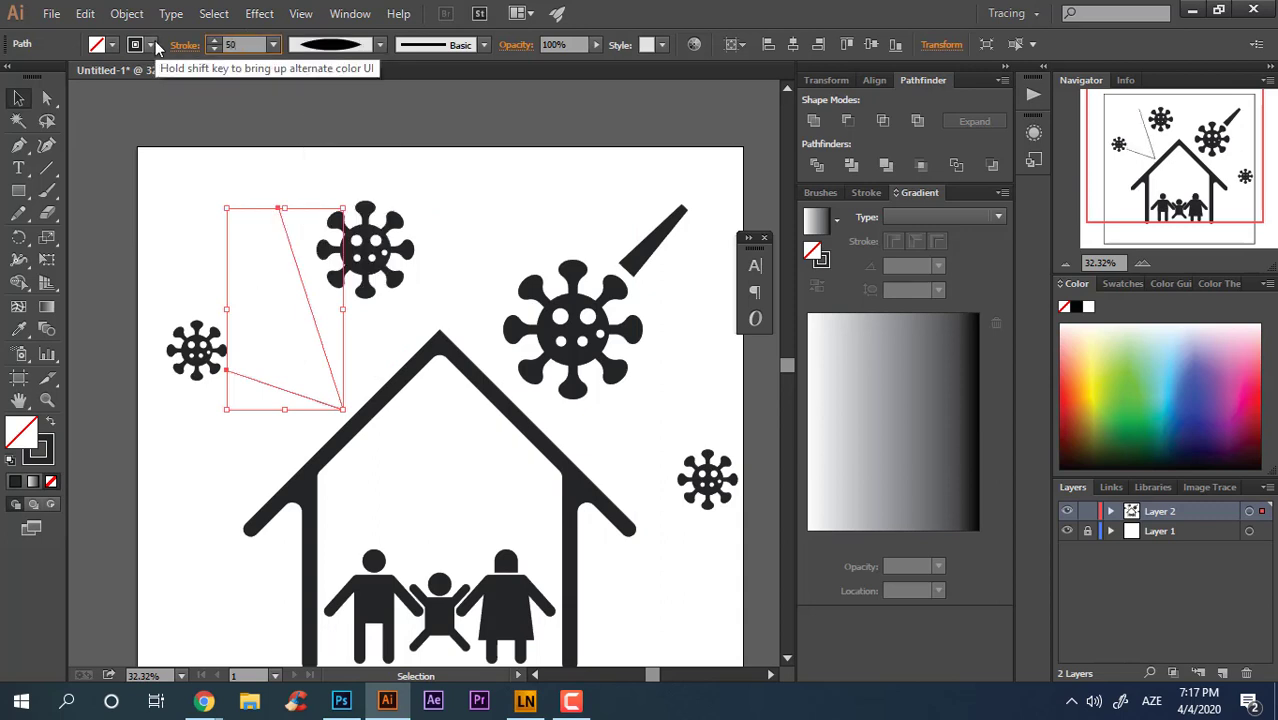
pyautogui.press('Return')
pyautogui.click(395, 343)
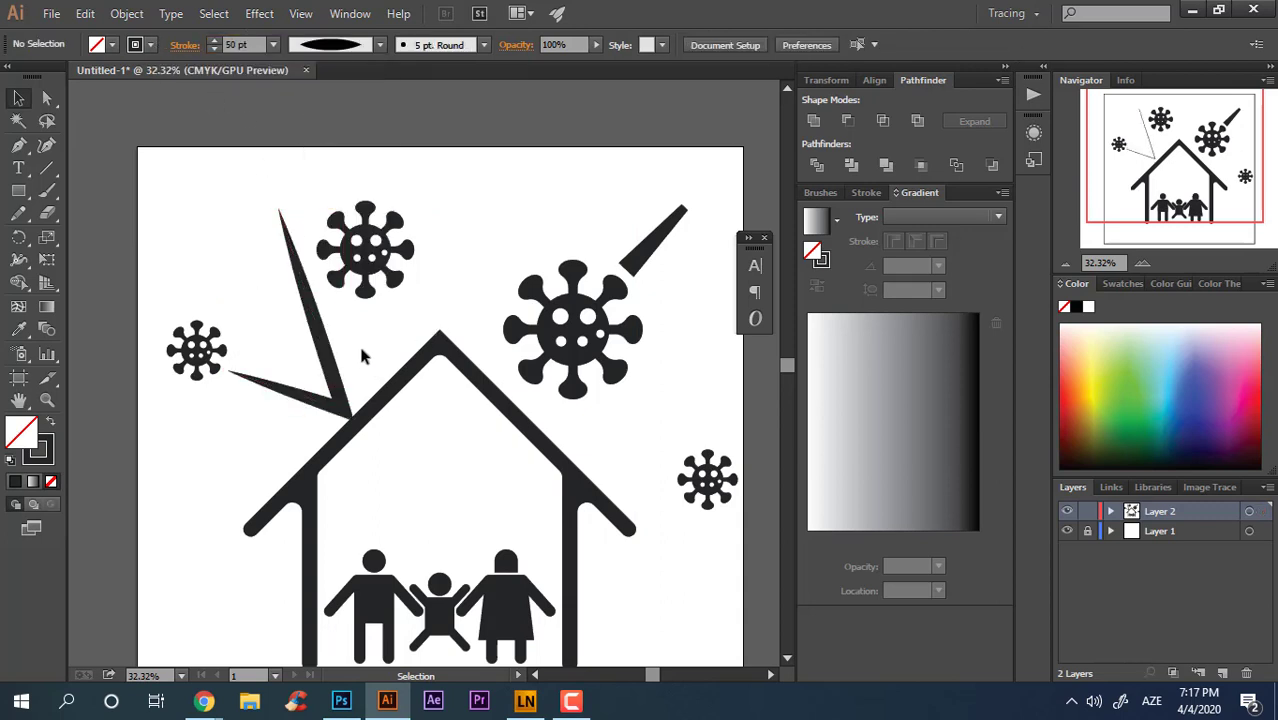
# - Shrink the V shape slightly about its centre and nudge it a little left and down
pyautogui.moveTo(278, 362); pyautogui.dragTo(276, 364)
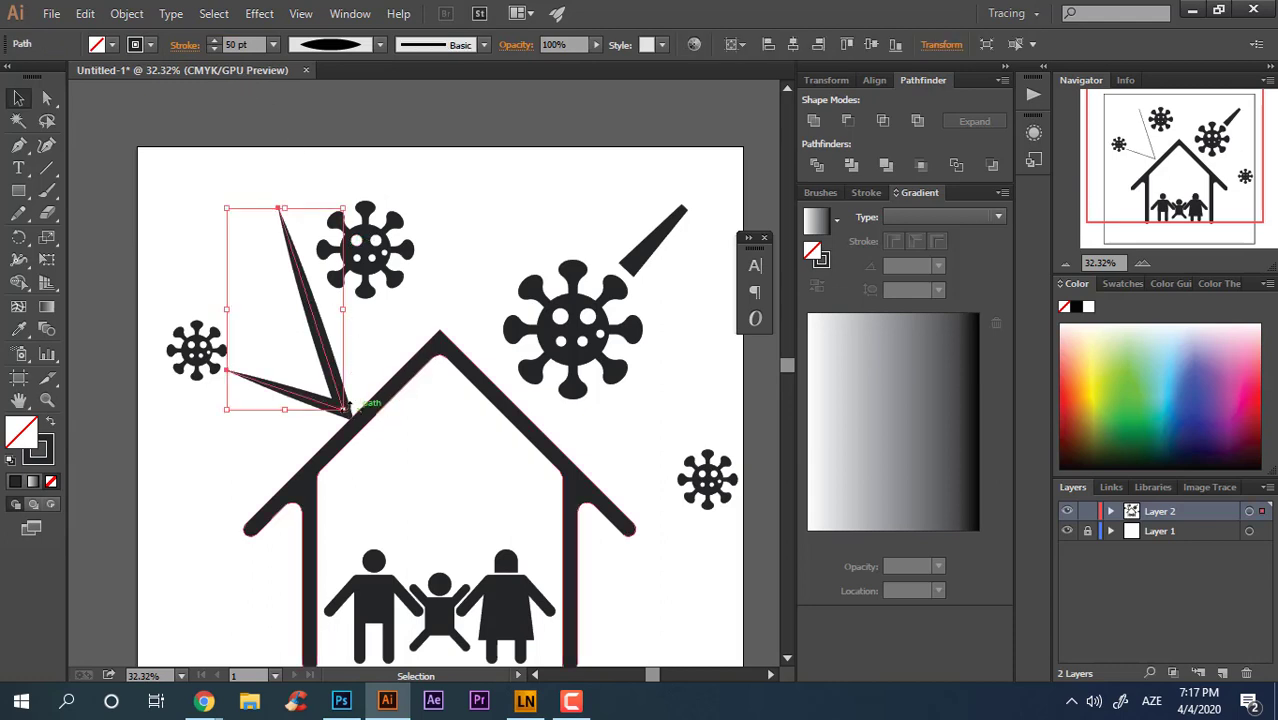
pyautogui.moveTo(343, 409); pyautogui.dragTo(318, 362)
pyautogui.click(411, 344)
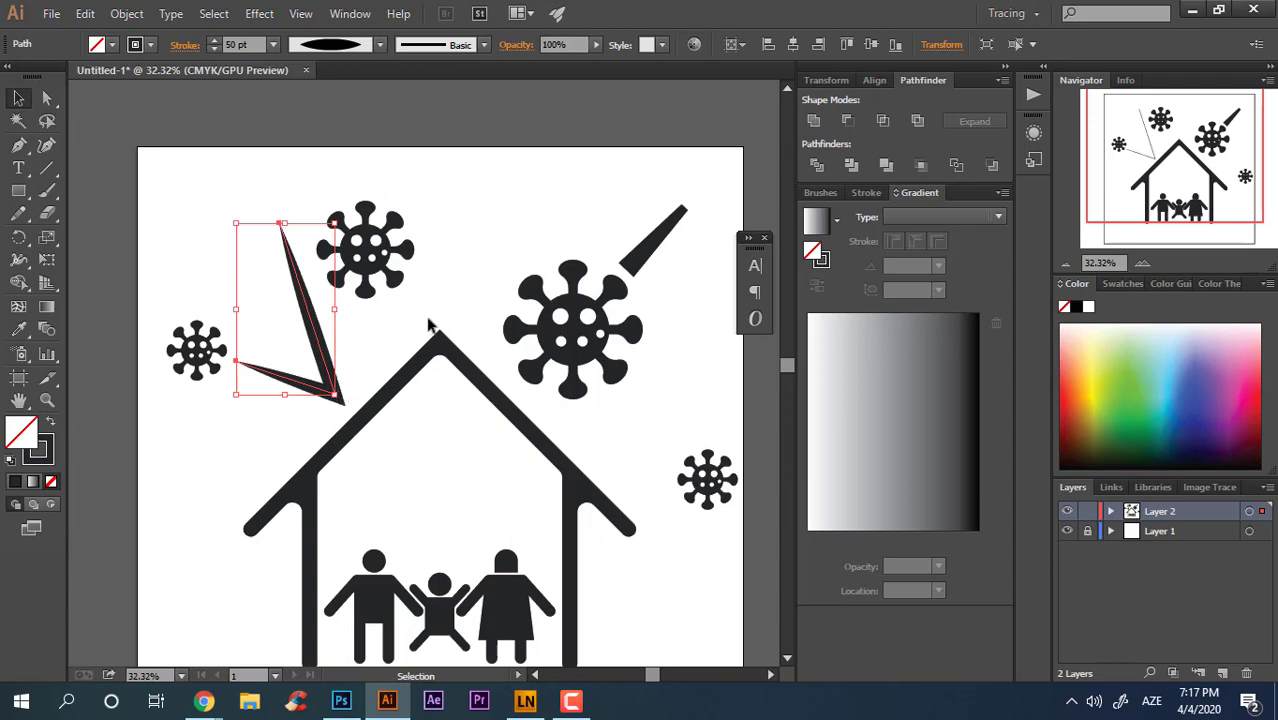
pyautogui.press('Left')
pyautogui.press('Left')
pyautogui.press('Left')
pyautogui.press('Left')
pyautogui.press('Down')
pyautogui.press('Down')
pyautogui.press('Down')
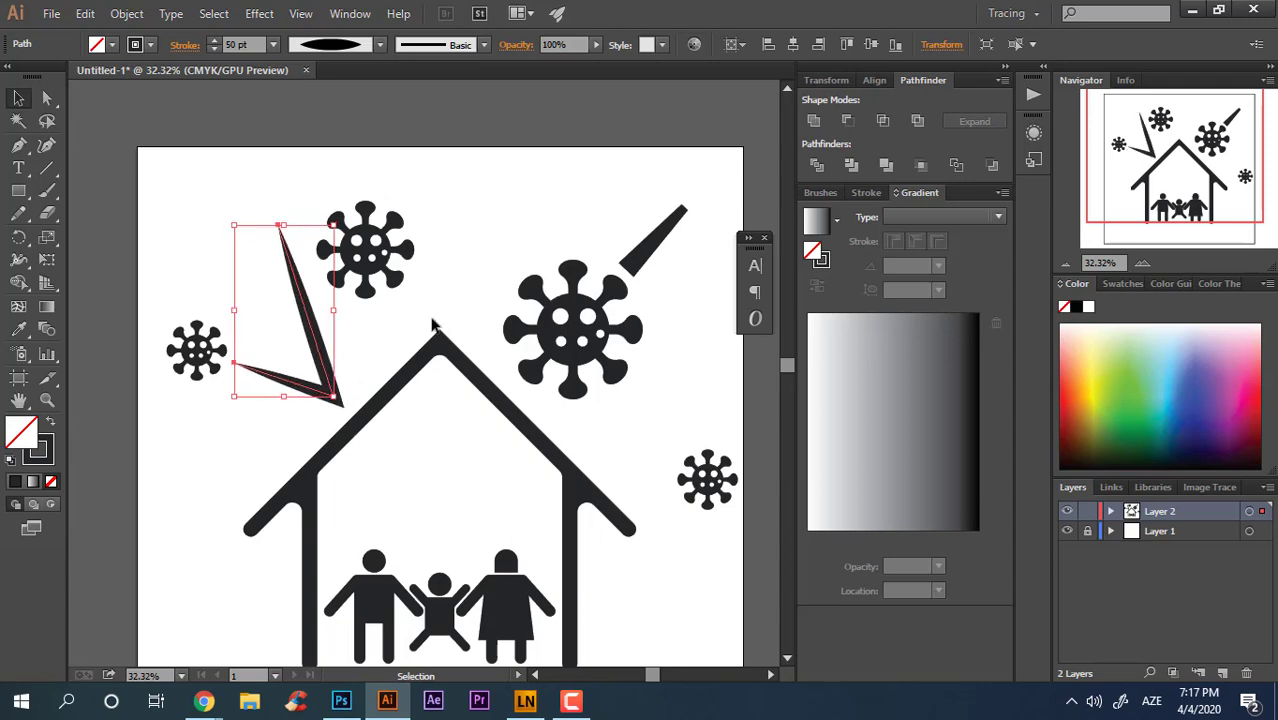
pyautogui.click(127, 13)
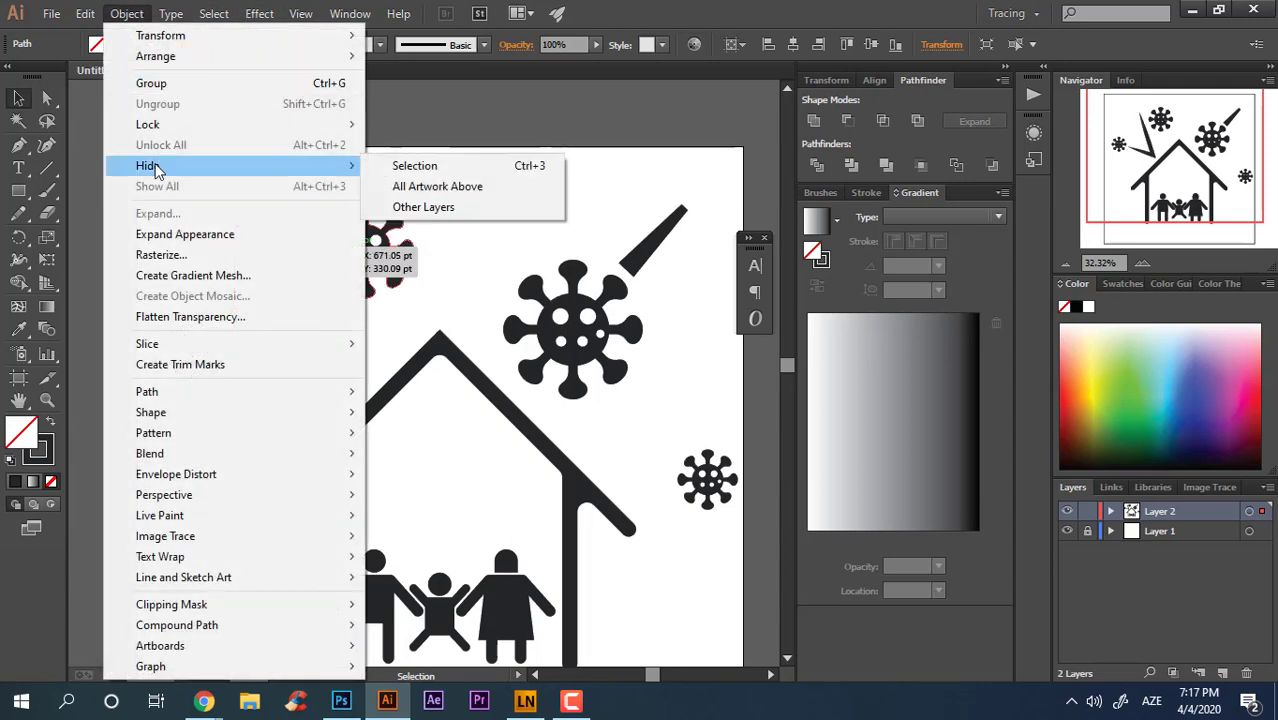
pyautogui.click(182, 236)
# - Replace the tapered bar beside the large virus with a diagonal Pen line and give it the V shape's stroke using the Eyedropper
pyautogui.moveTo(708, 262); pyautogui.dragTo(625, 185)
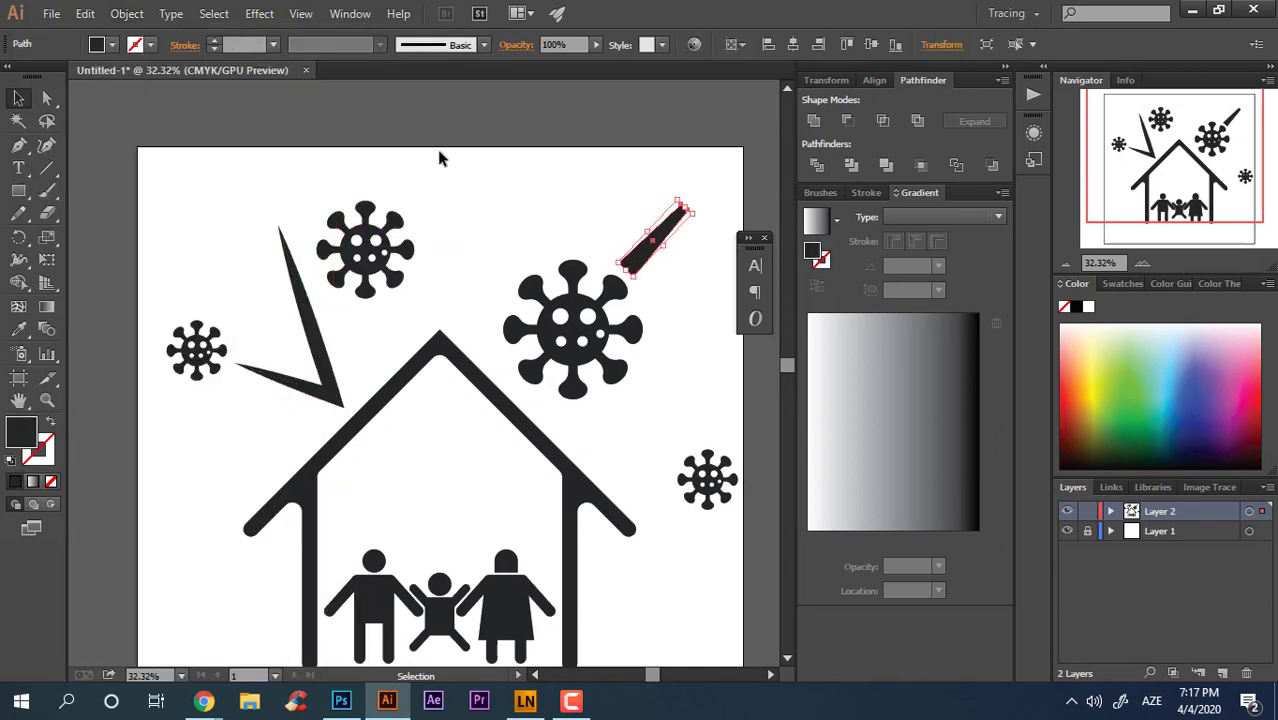
pyautogui.press('Delete')
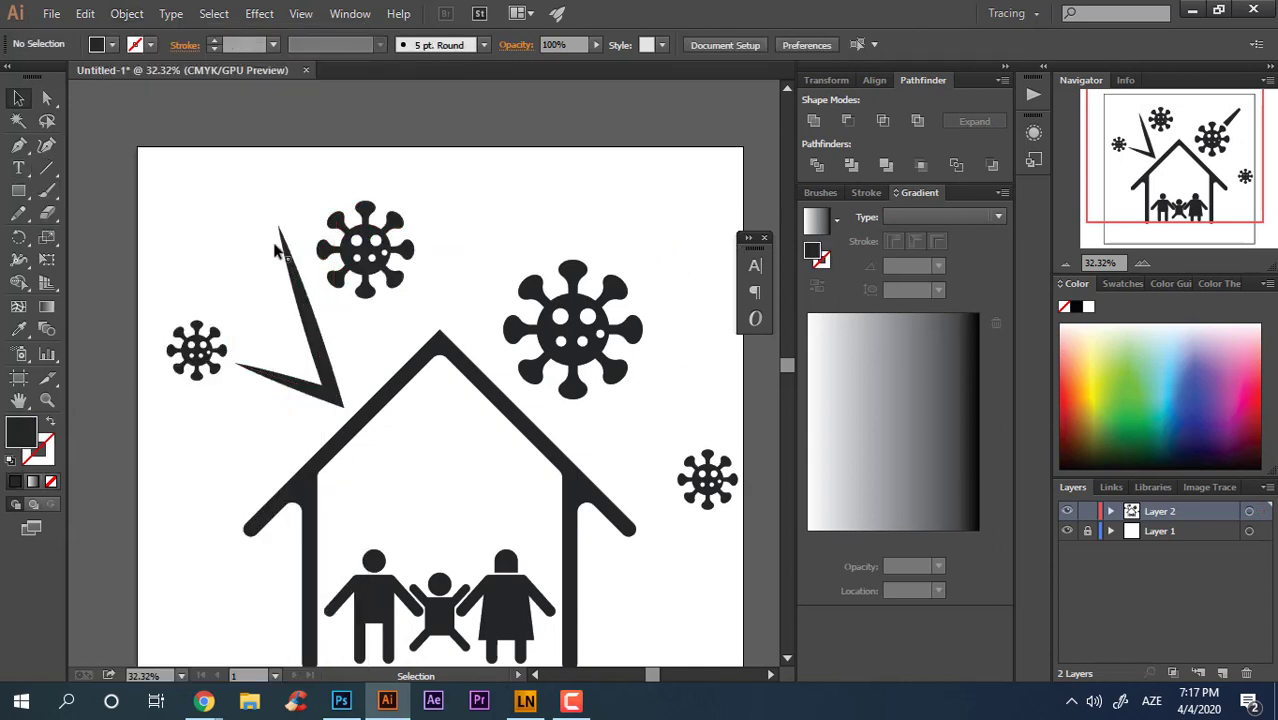
pyautogui.click(19, 145)
pyautogui.click(706, 202)
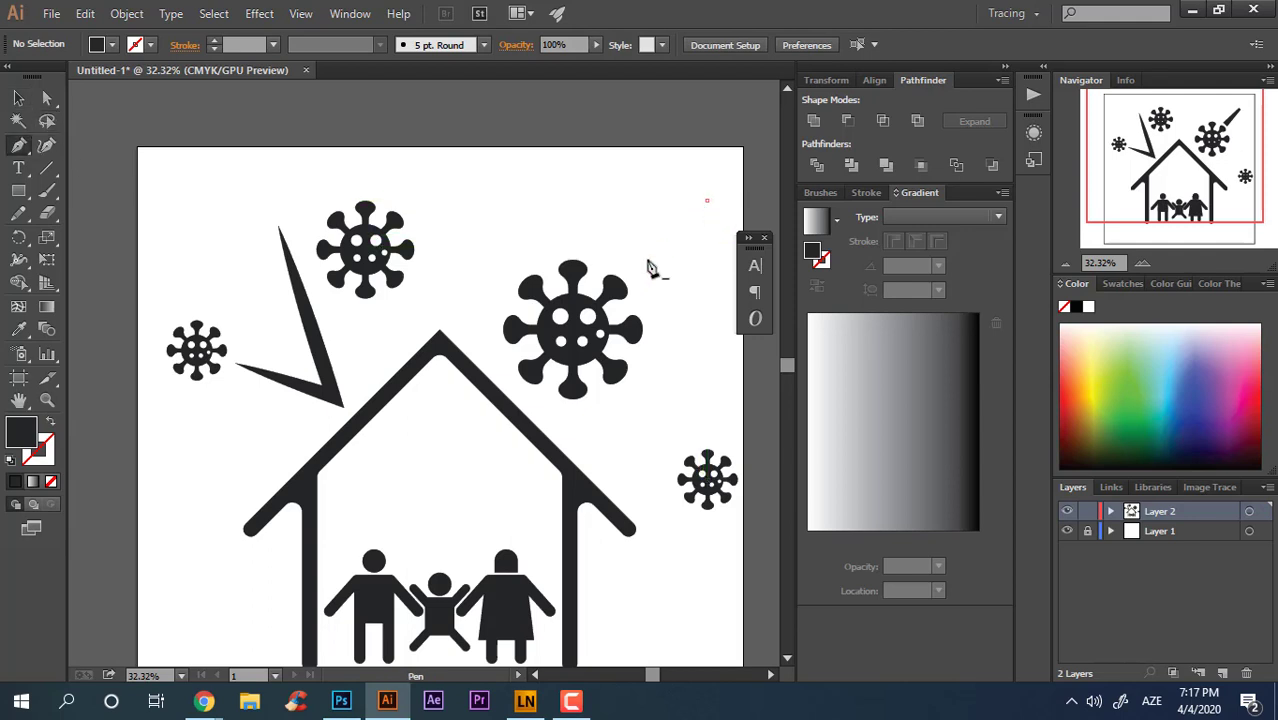
pyautogui.click(636, 272)
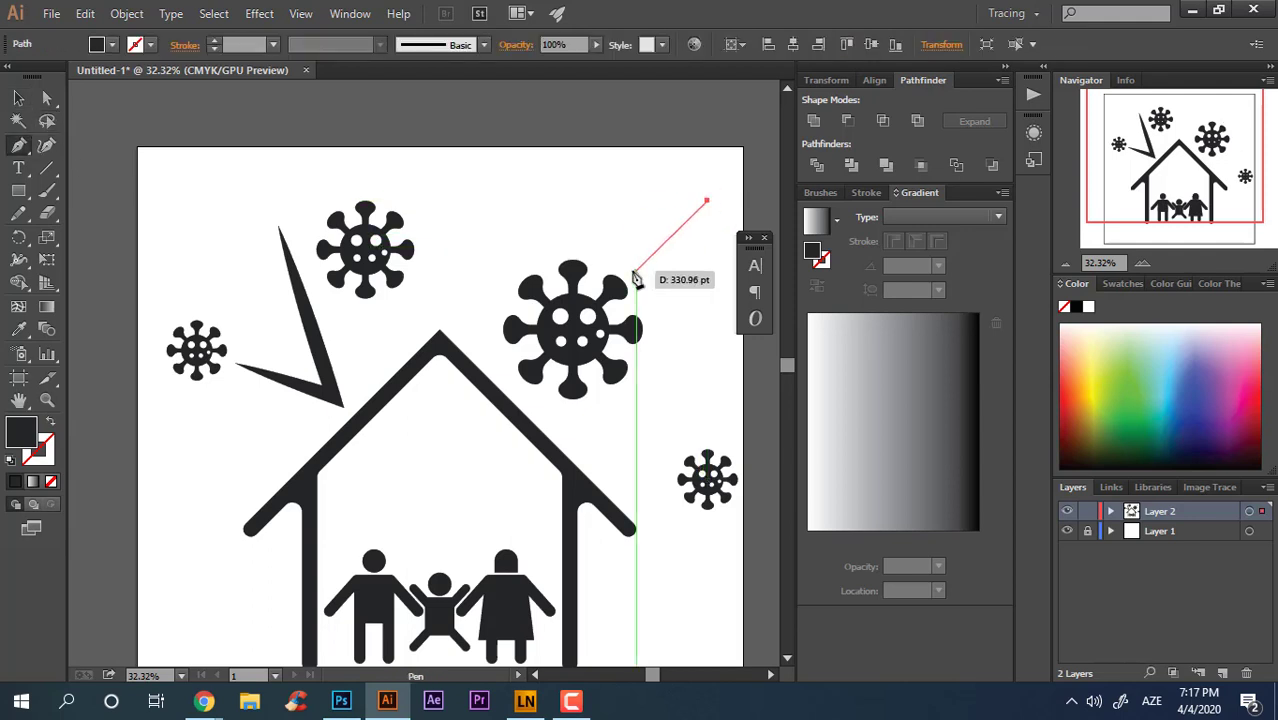
pyautogui.press('i')
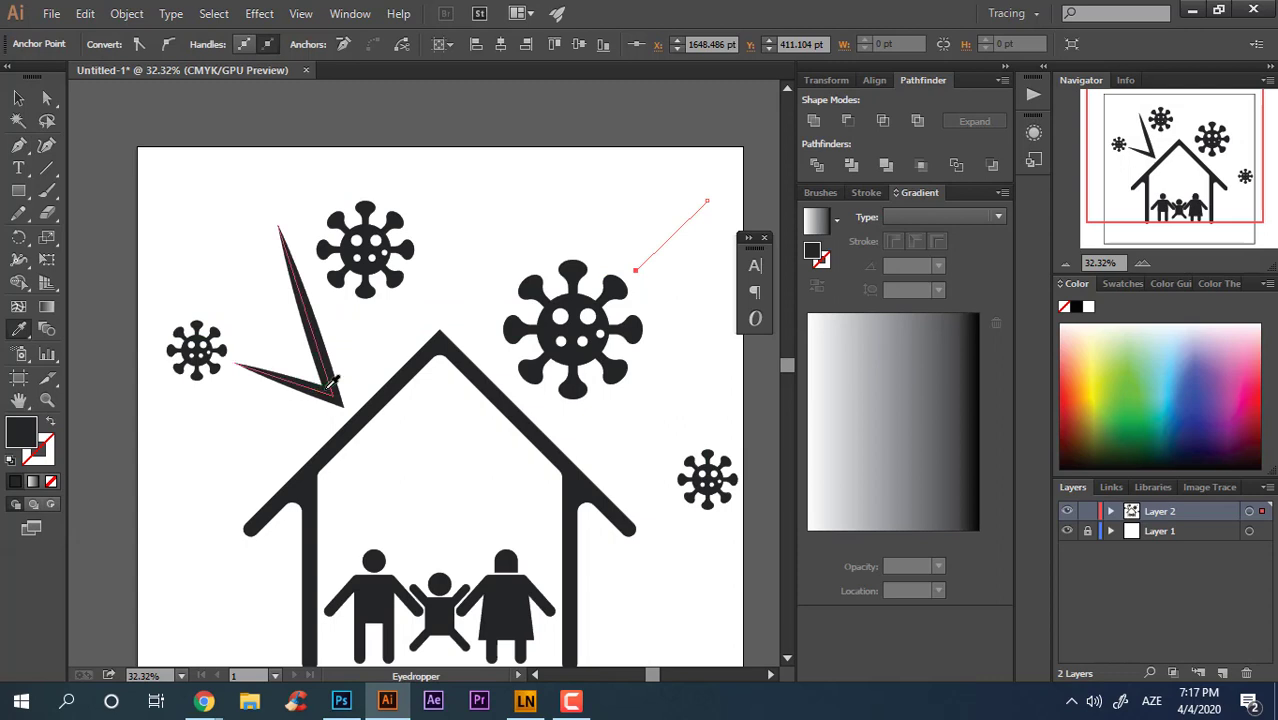
pyautogui.click(300, 385)
pyautogui.press('v')
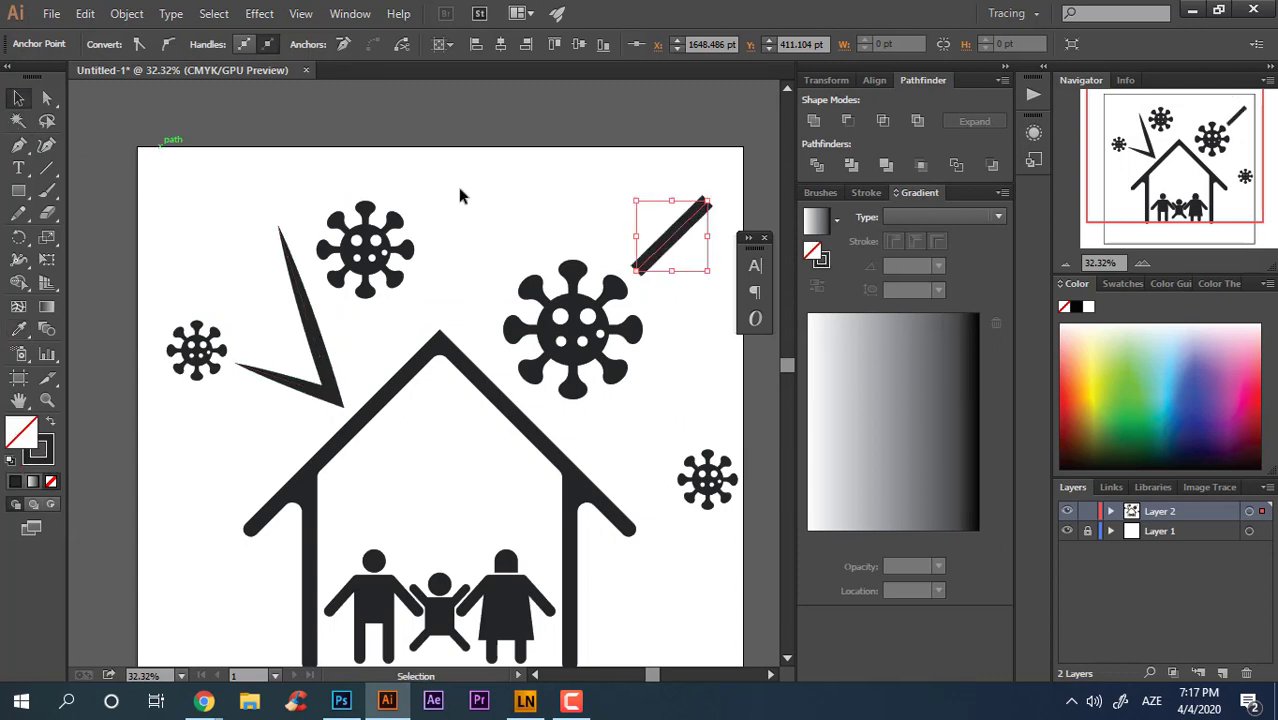
# - Try the lens-shaped and the triangular width profiles on the diagonal line beside the large virus
pyautogui.click(676, 232)
pyautogui.click(330, 55)
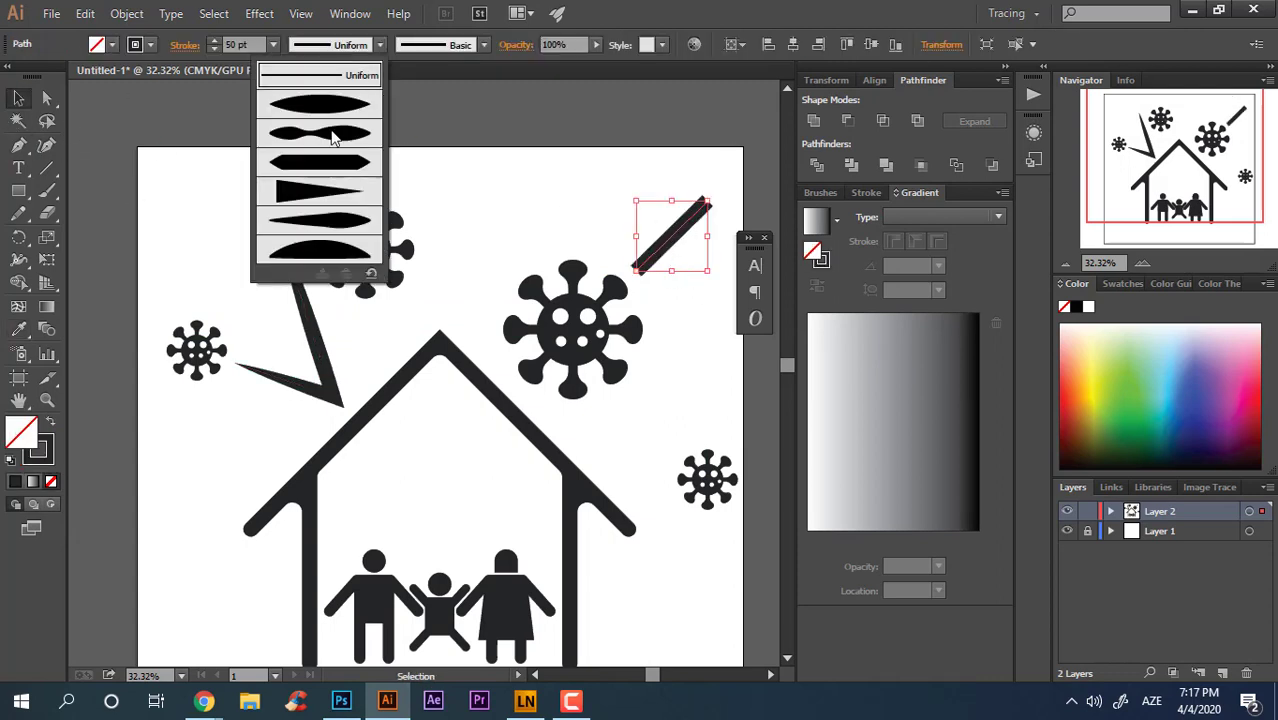
pyautogui.click(334, 125)
pyautogui.click(698, 369)
pyautogui.moveTo(673, 414); pyautogui.dragTo(647, 400)
pyautogui.click(646, 228)
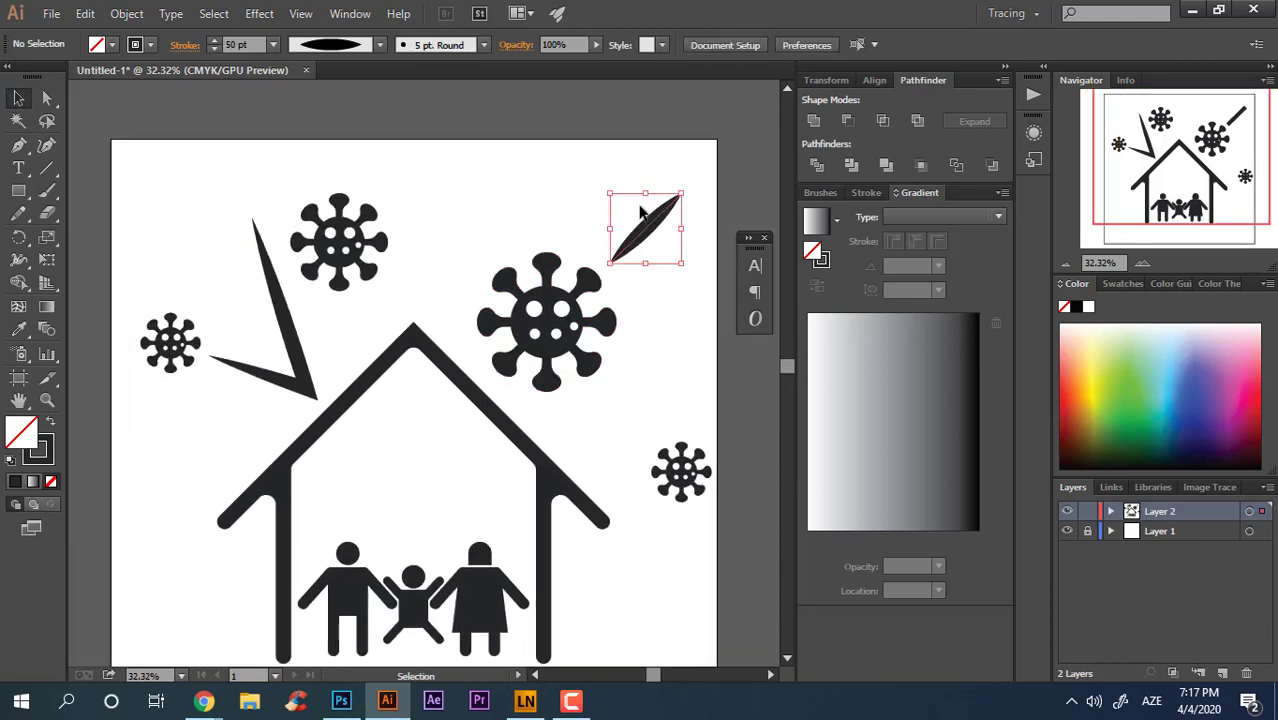
pyautogui.click(320, 47)
pyautogui.click(344, 192)
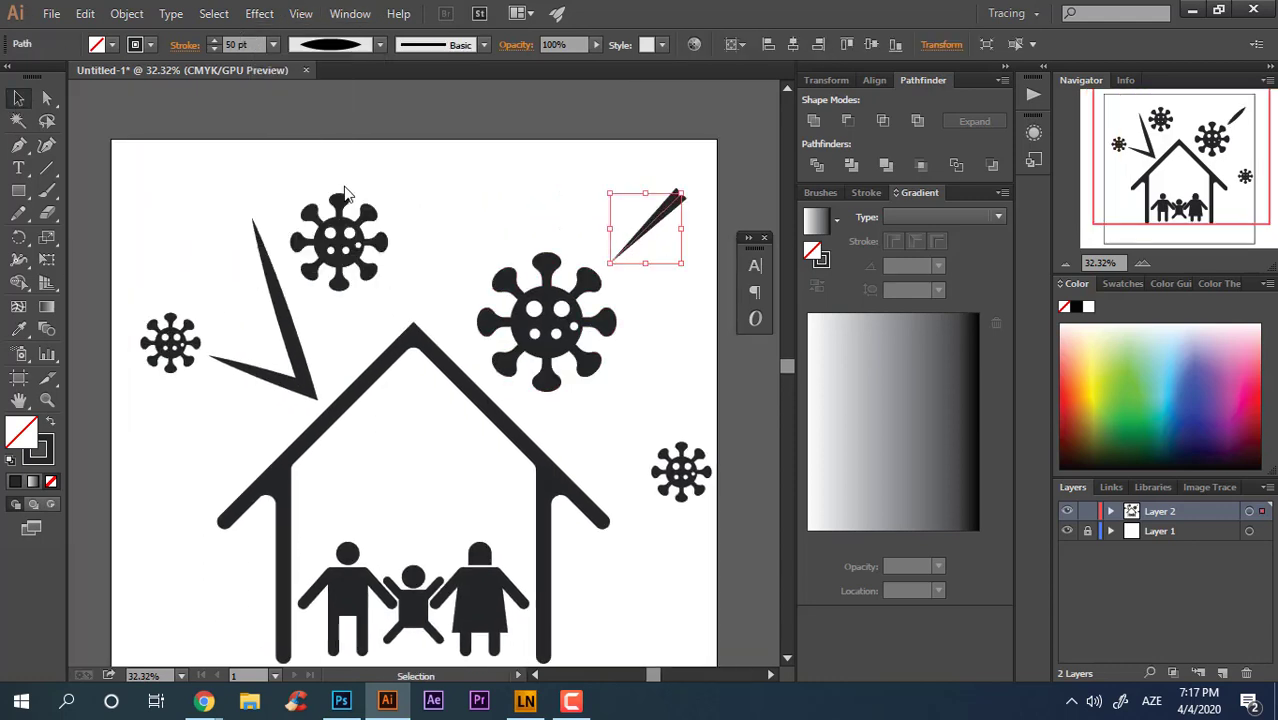
# - Apply the elongated teardrop width profile to the diagonal line beside the large virus
pyautogui.click(339, 46)
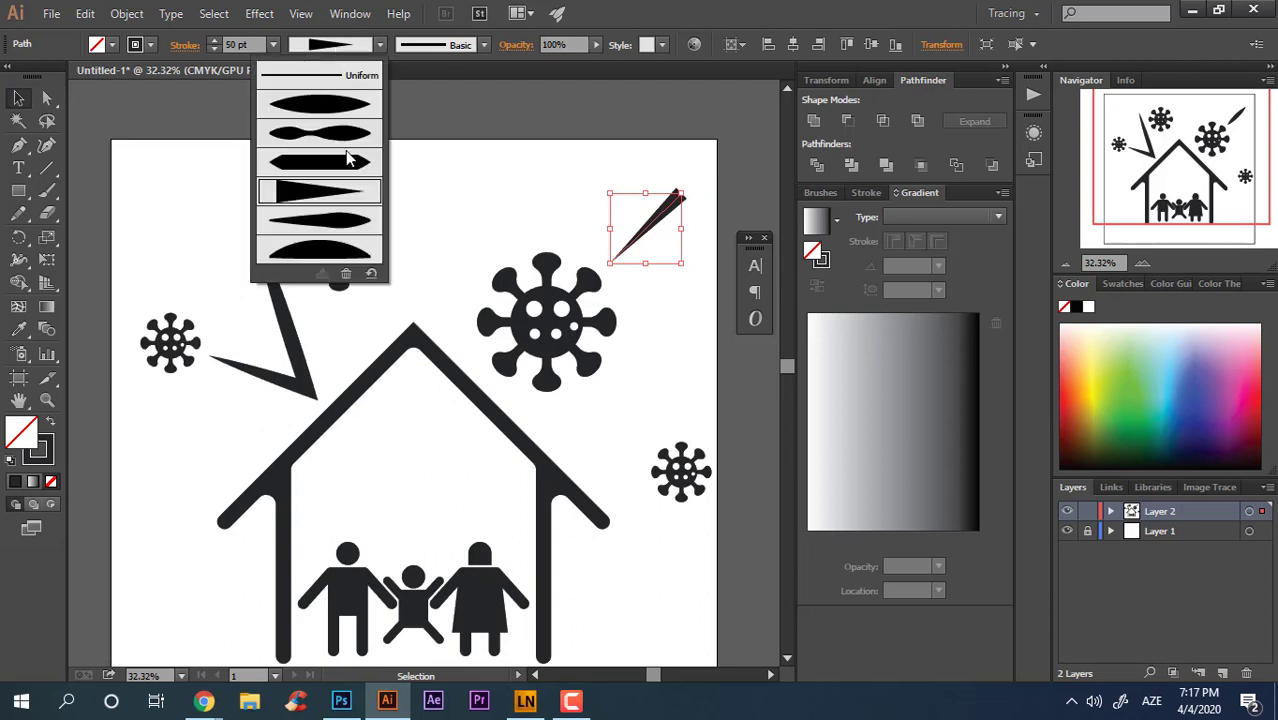
pyautogui.click(350, 224)
pyautogui.click(679, 371)
# - Draw a short diagonal line above and left of the medium virus and sample the teardrop accent's stroke onto it with the Eyedropper
pyautogui.moveTo(671, 383)
pyautogui.mouseDown()
pyautogui.moveTo(697, 365)
pyautogui.moveTo(722, 392)
pyautogui.mouseUp()
pyautogui.click(18, 146)
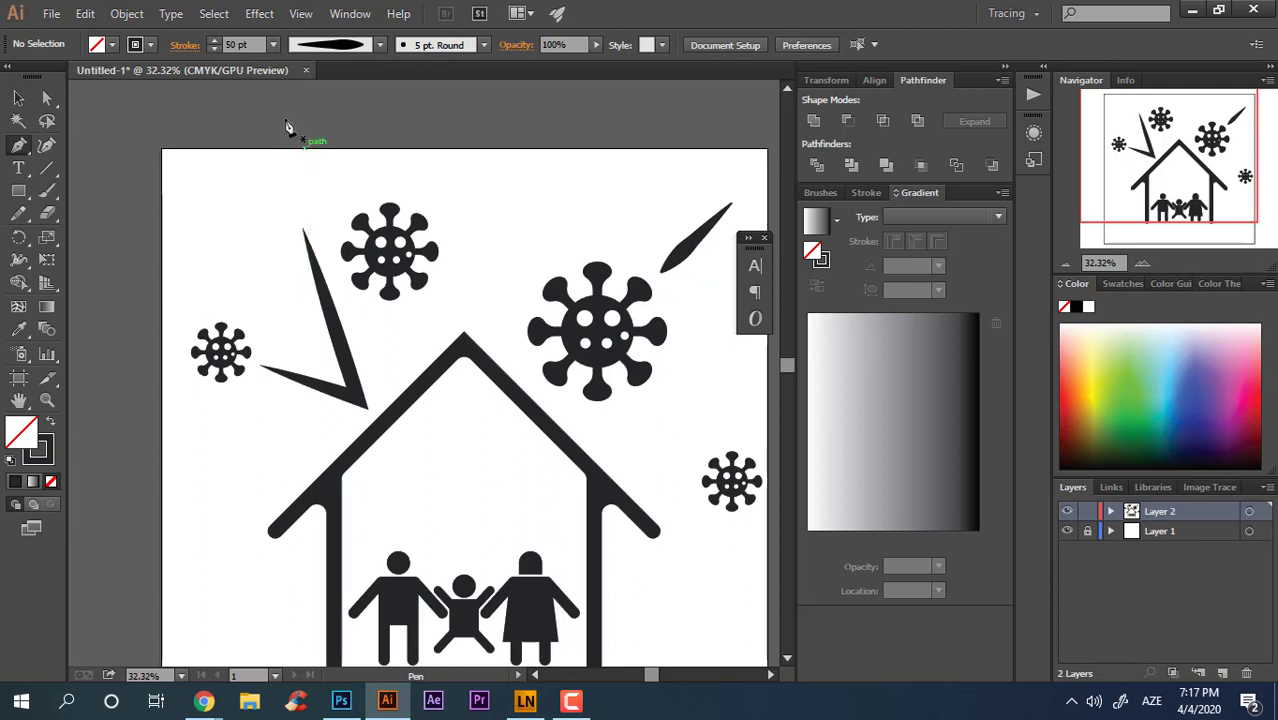
pyautogui.click(308, 154)
pyautogui.click(336, 200)
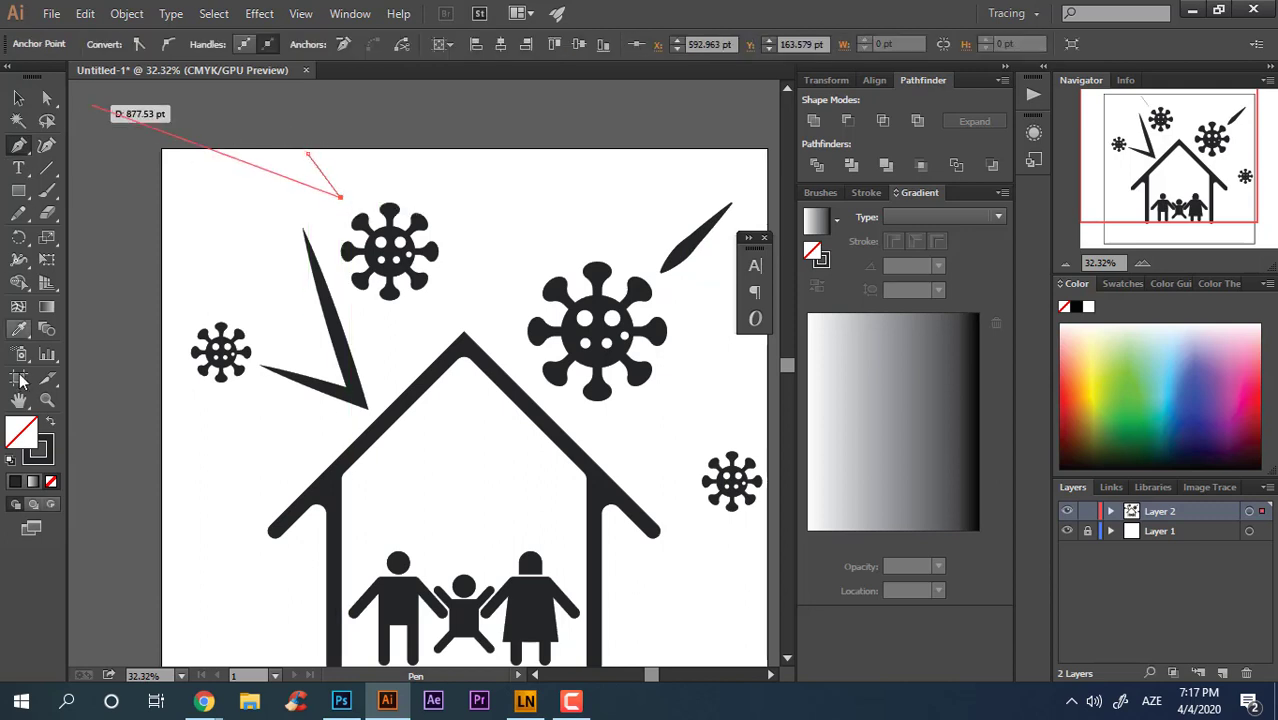
pyautogui.click(19, 330)
pyautogui.click(664, 270)
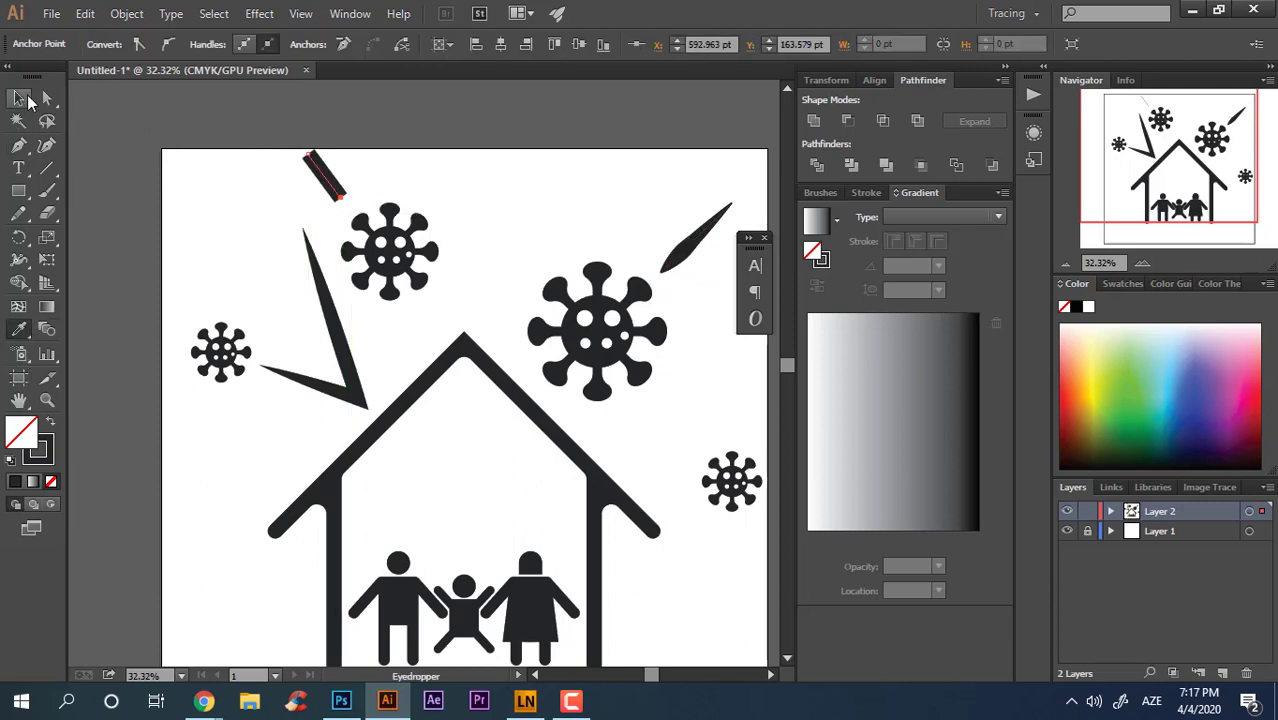
# - Apply the elongated teardrop width profile to the short line near the medium virus
pyautogui.click(20, 98)
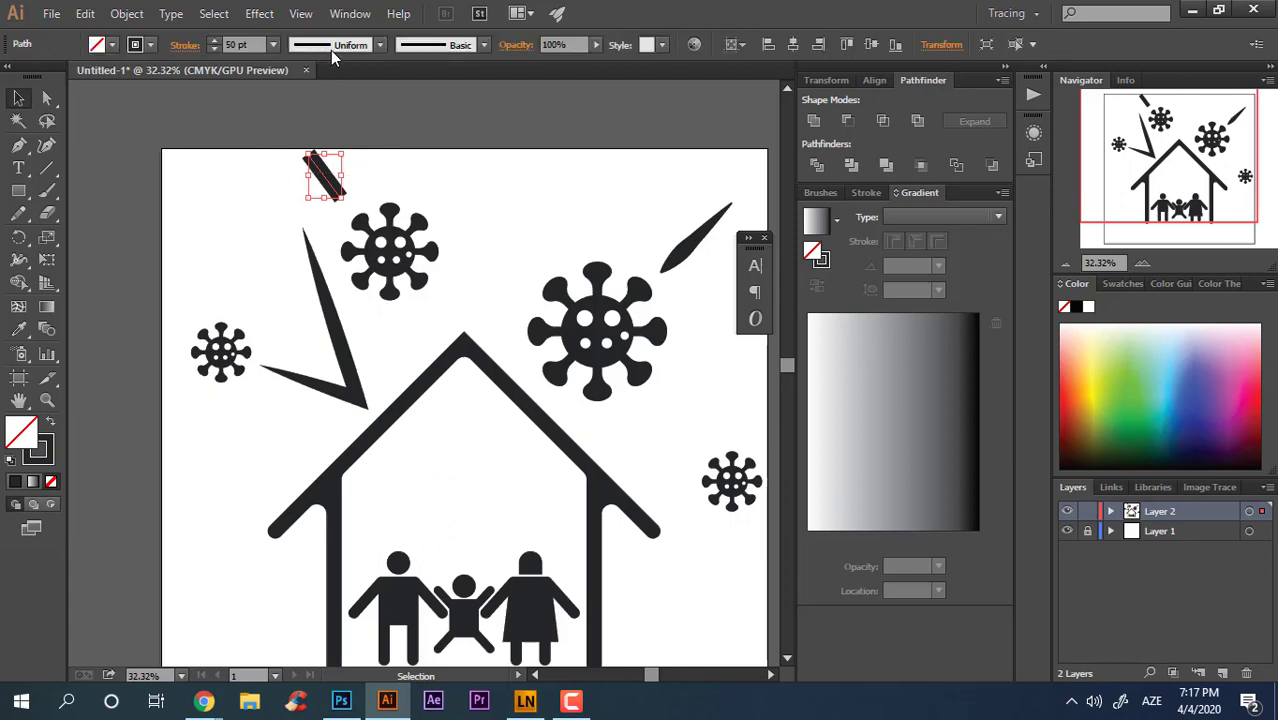
pyautogui.click(331, 50)
pyautogui.click(336, 219)
pyautogui.click(546, 298)
# - Draw a three-point angled path between the large virus and the small right virus, and copy the left V shape's stroke onto it
pyautogui.moveTo(543, 299); pyautogui.dragTo(331, 140)
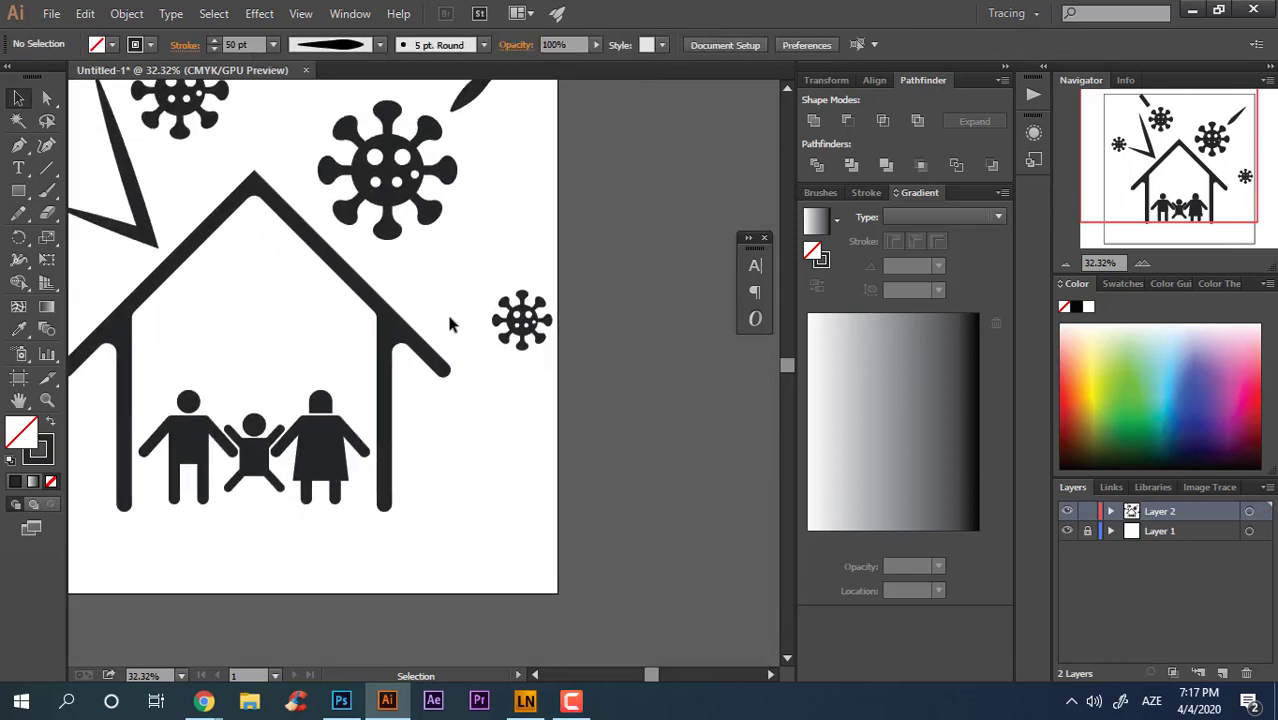
pyautogui.click(18, 146)
pyautogui.moveTo(513, 216); pyautogui.dragTo(519, 291)
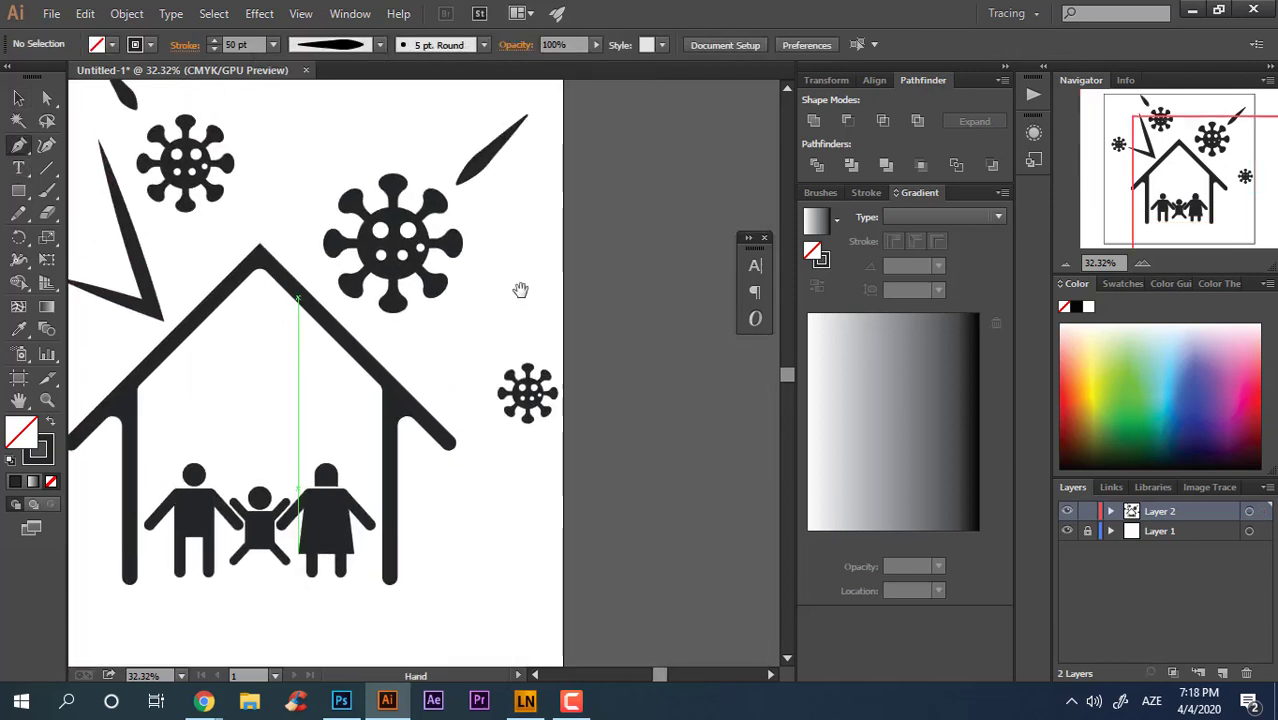
pyautogui.click(518, 200)
pyautogui.moveTo(432, 388); pyautogui.dragTo(474, 394)
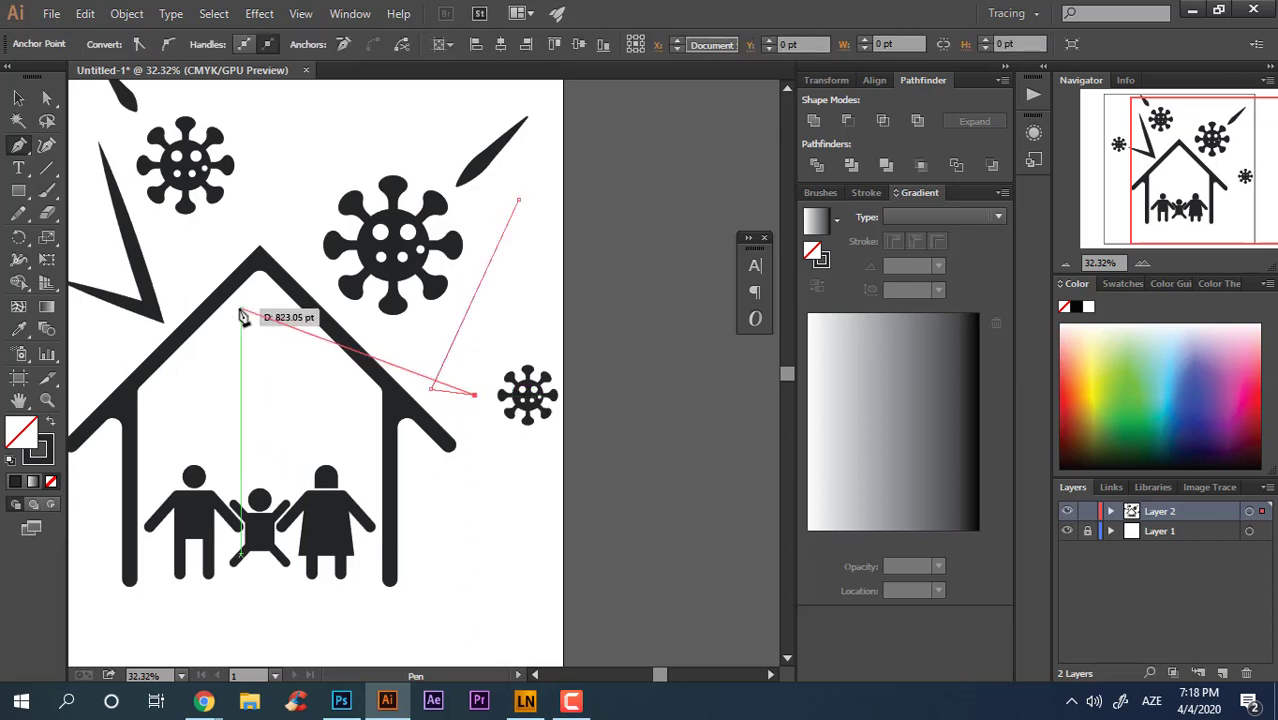
pyautogui.click(18, 100)
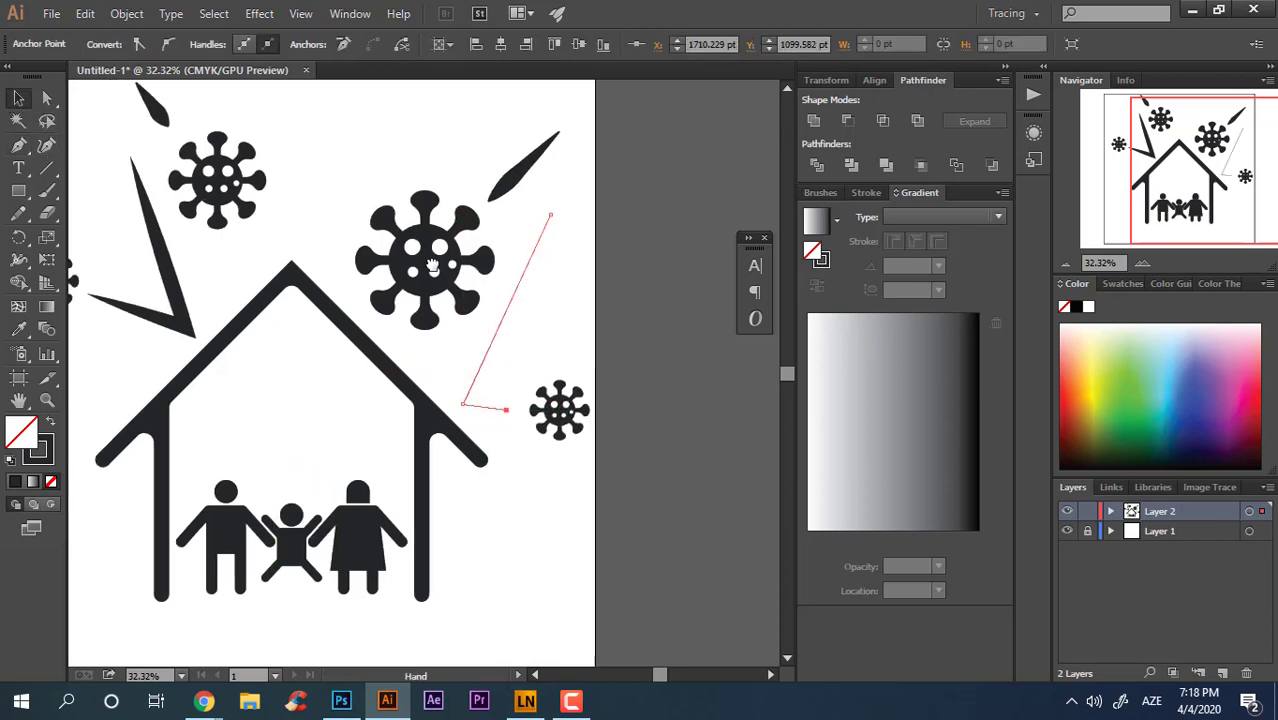
pyautogui.click(20, 329)
pyautogui.click(319, 358)
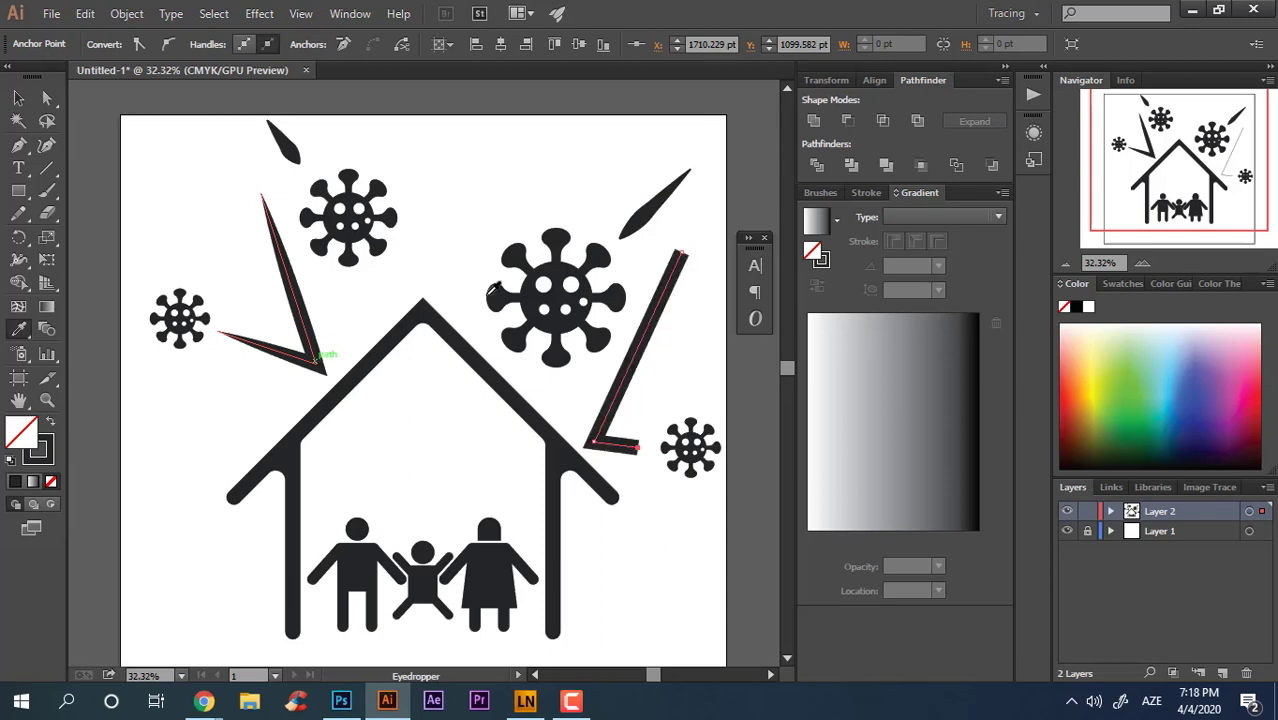
# - Apply the lens-shaped width profile to the angled path right of the roof and deselect it
pyautogui.press('z')
pyautogui.moveTo(474, 301); pyautogui.dragTo(344, 288)
pyautogui.press('v')
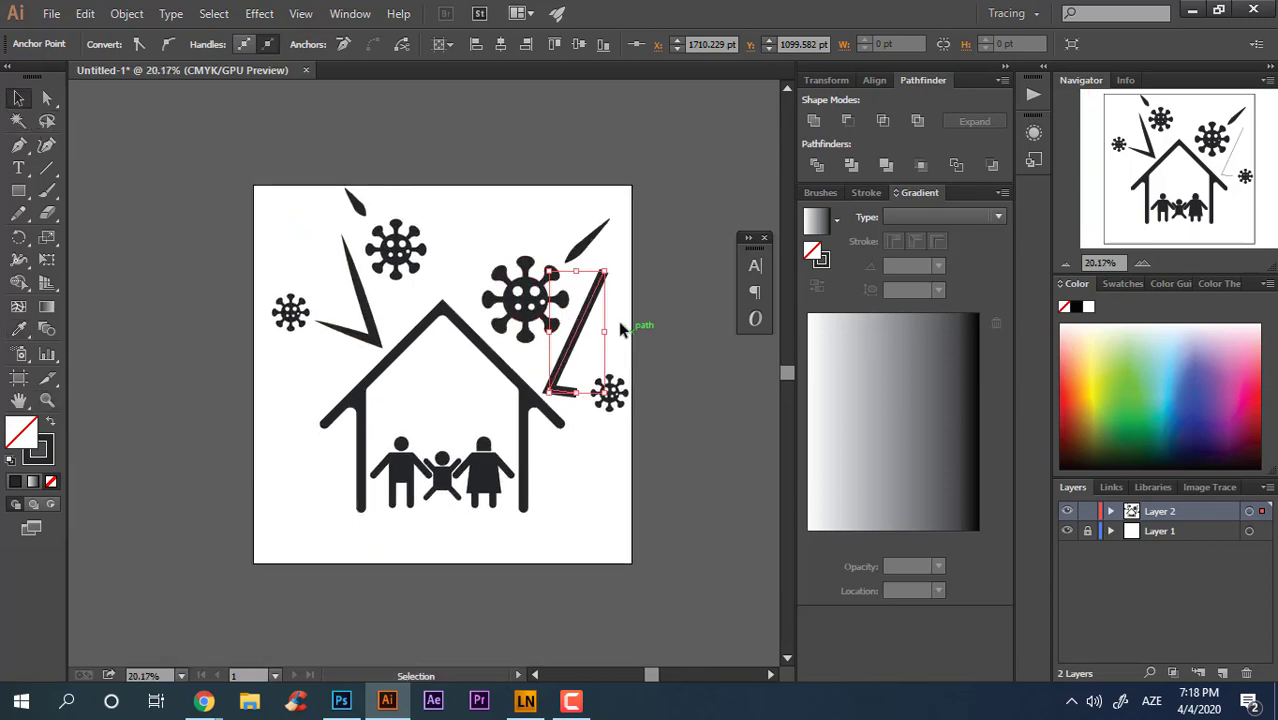
pyautogui.click(312, 46)
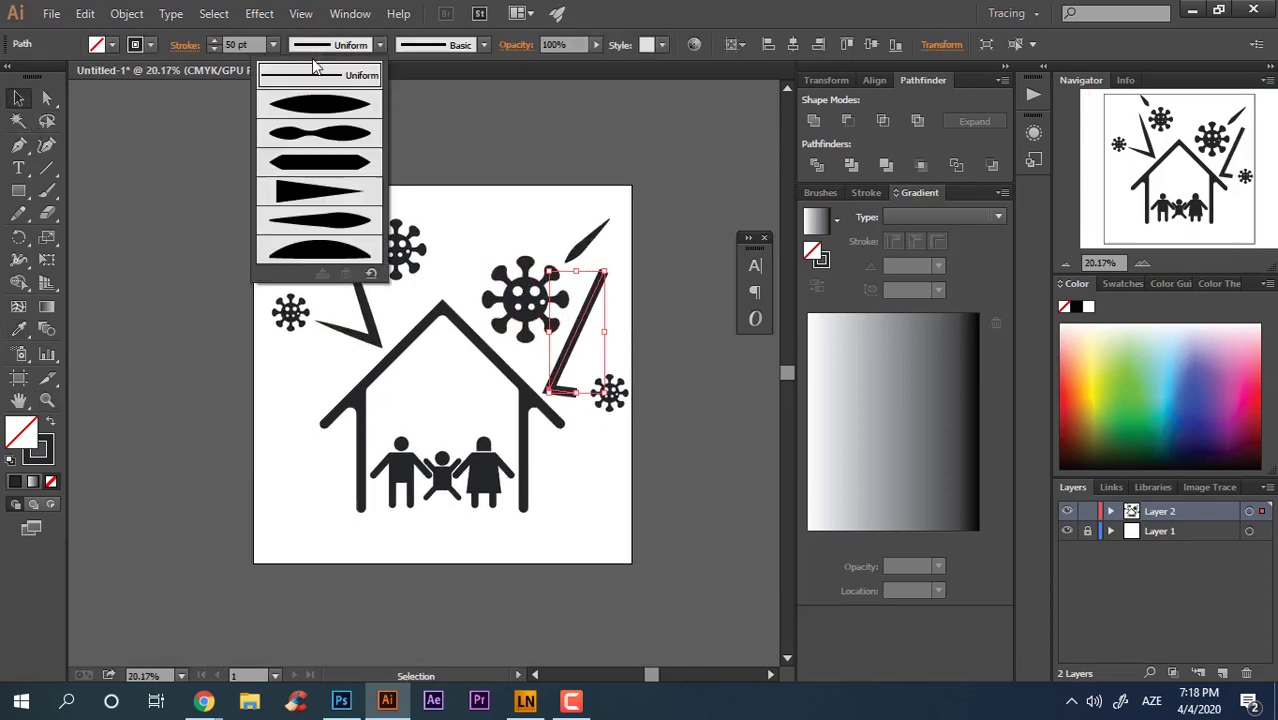
pyautogui.click(326, 106)
pyautogui.click(665, 480)
pyautogui.press('z')
pyautogui.moveTo(688, 468); pyautogui.dragTo(626, 491)
pyautogui.moveTo(530, 479); pyautogui.dragTo(593, 505)
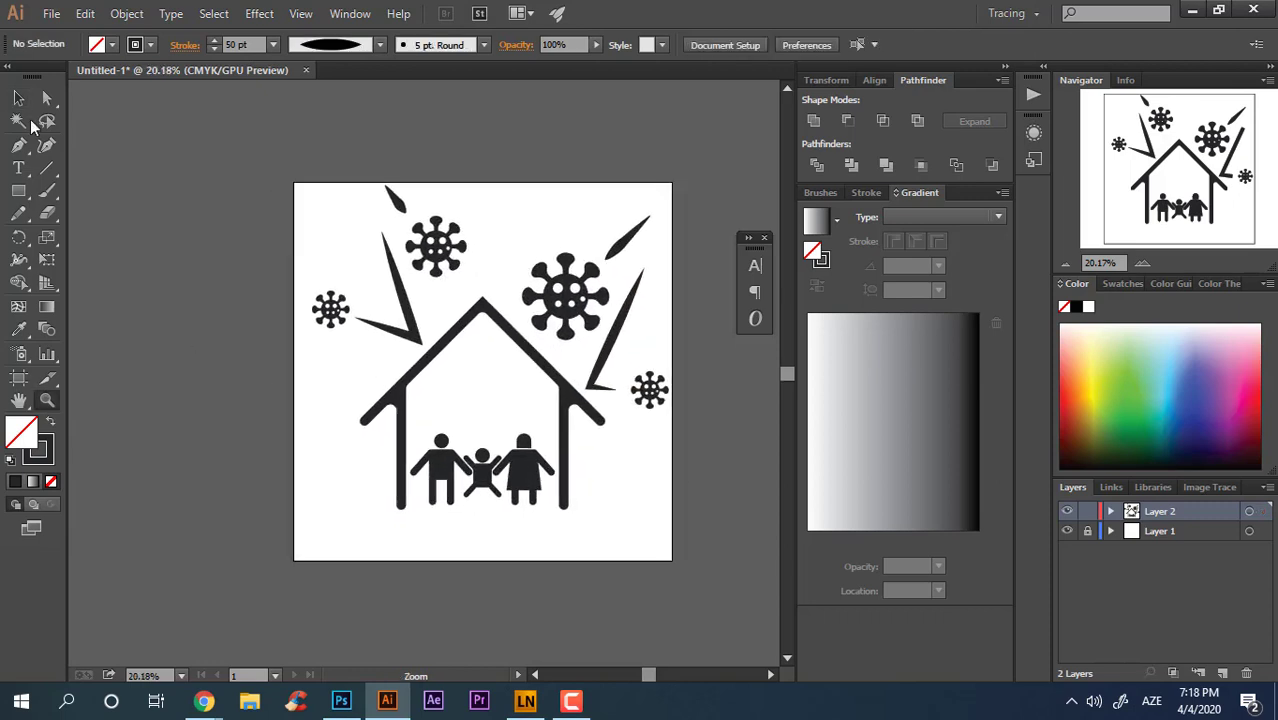
pyautogui.click(18, 97)
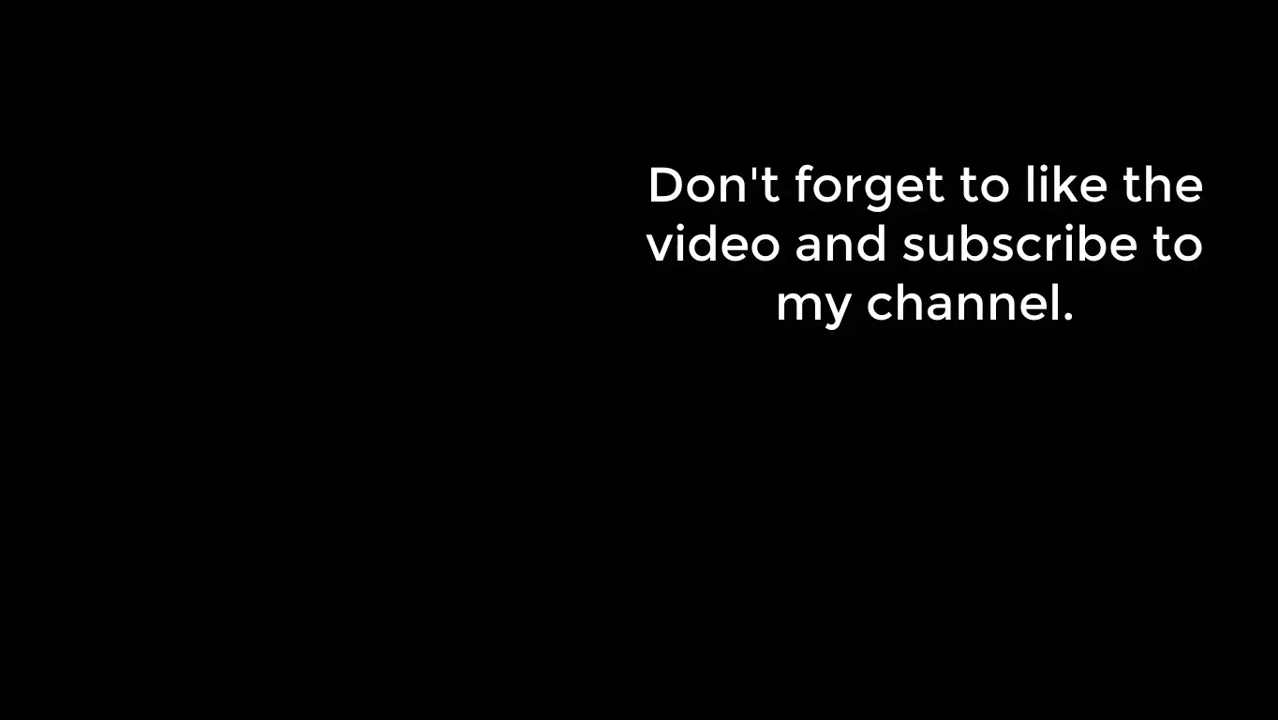